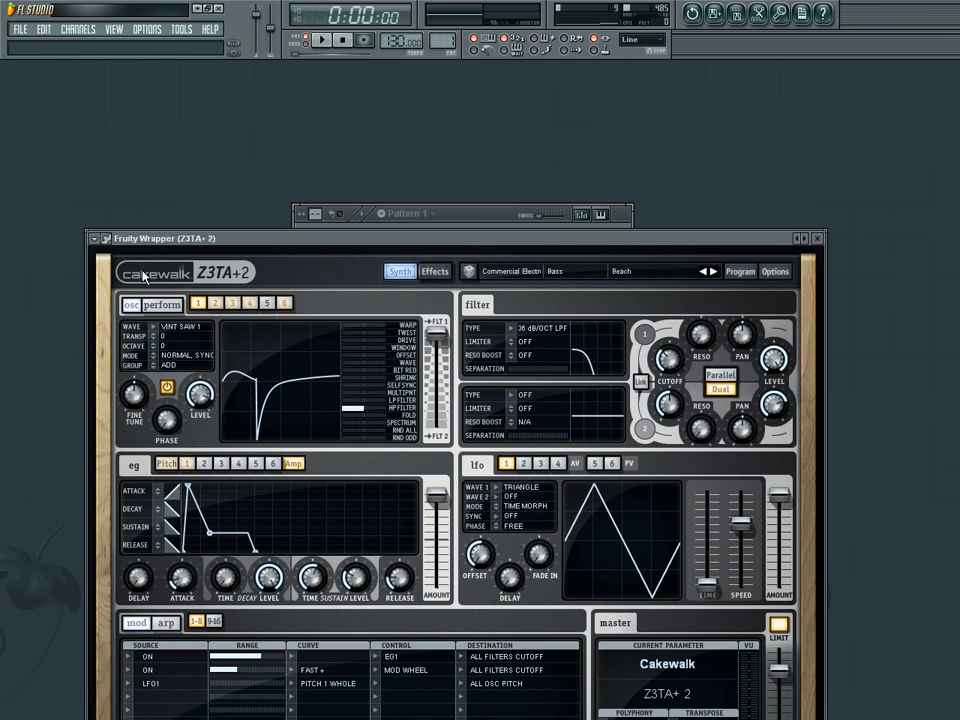
Step: Load the external preset "Bass" into the Z3TA+ 2 synth
{"action": "left_click", "coordinate": [96, 246]}
{"action": "mouse_move", "coordinate": [115, 279]}
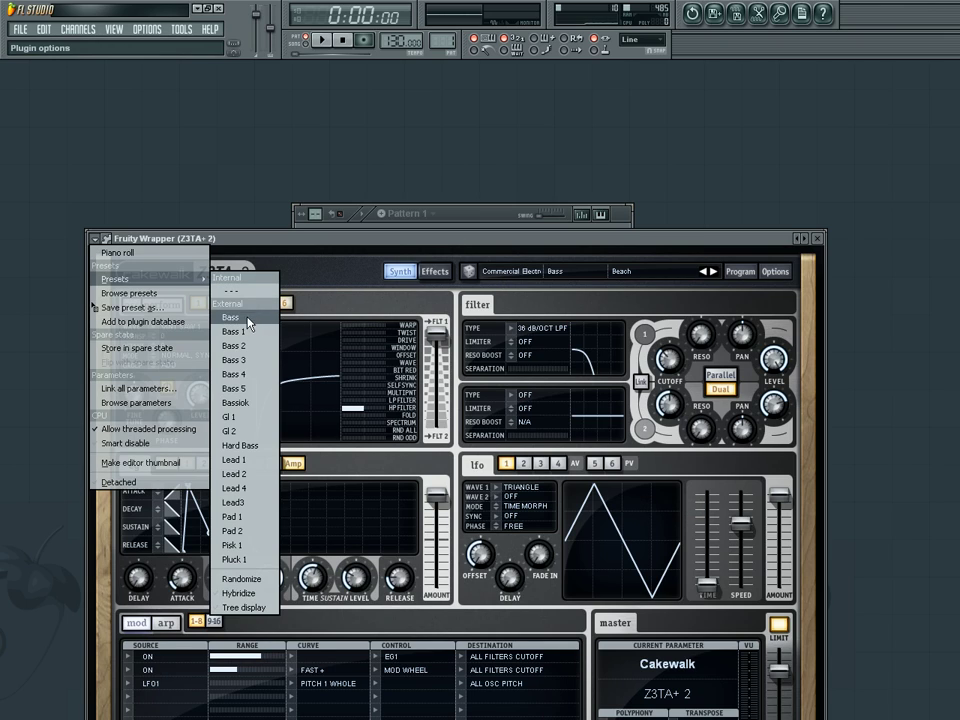
{"action": "left_click", "coordinate": [247, 318]}
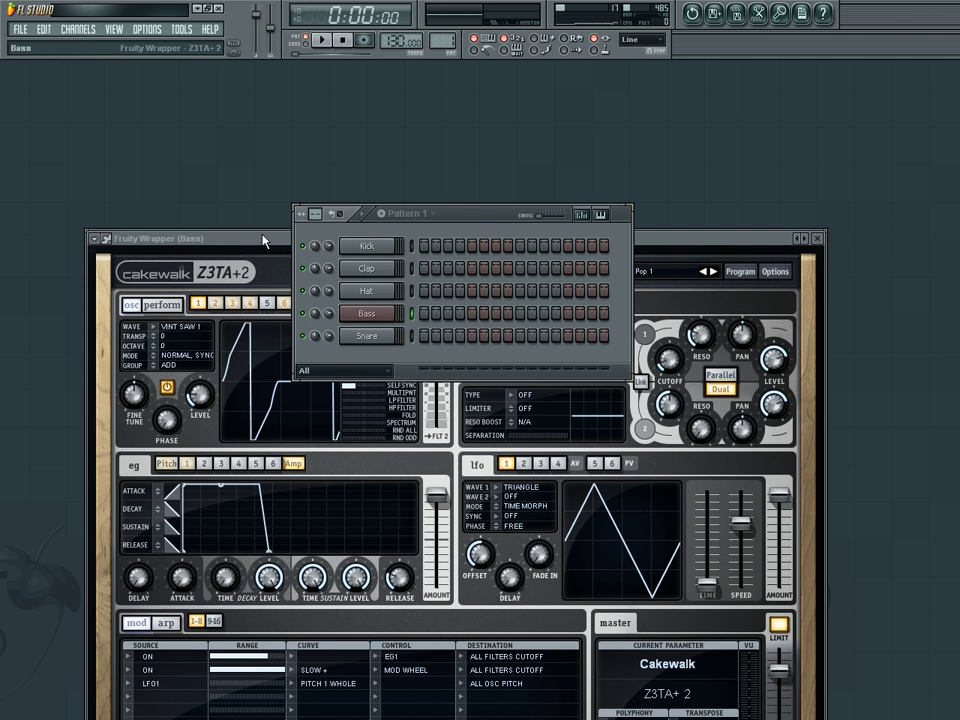
Step: Open the piano roll of the Bass channel and audition the bass sound with a few notes
{"action": "left_click", "coordinate": [266, 240]}
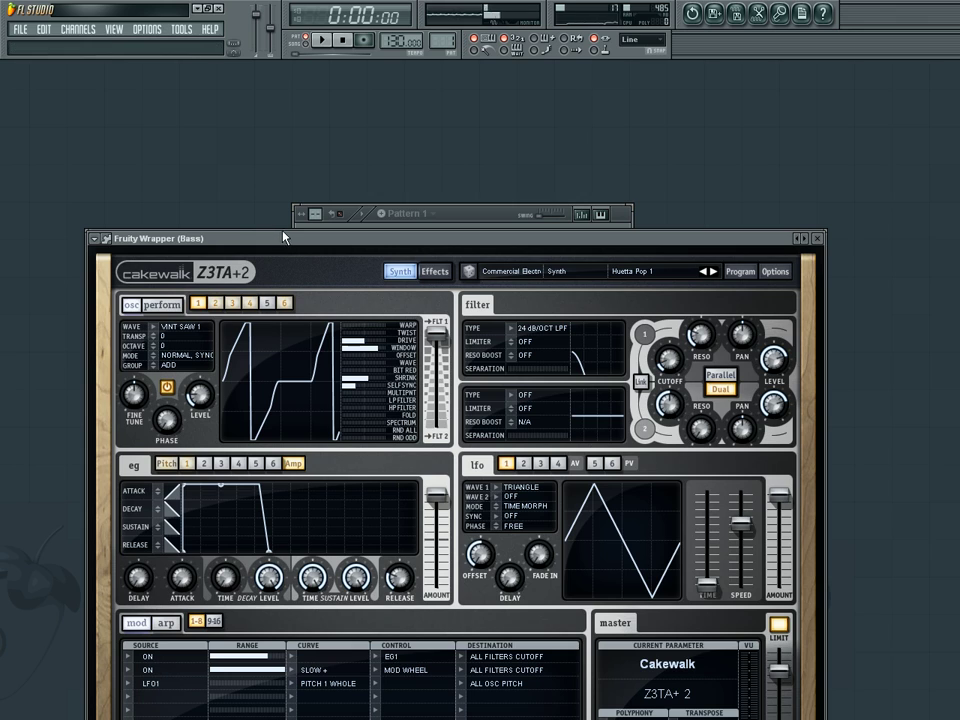
{"action": "left_click", "coordinate": [455, 220]}
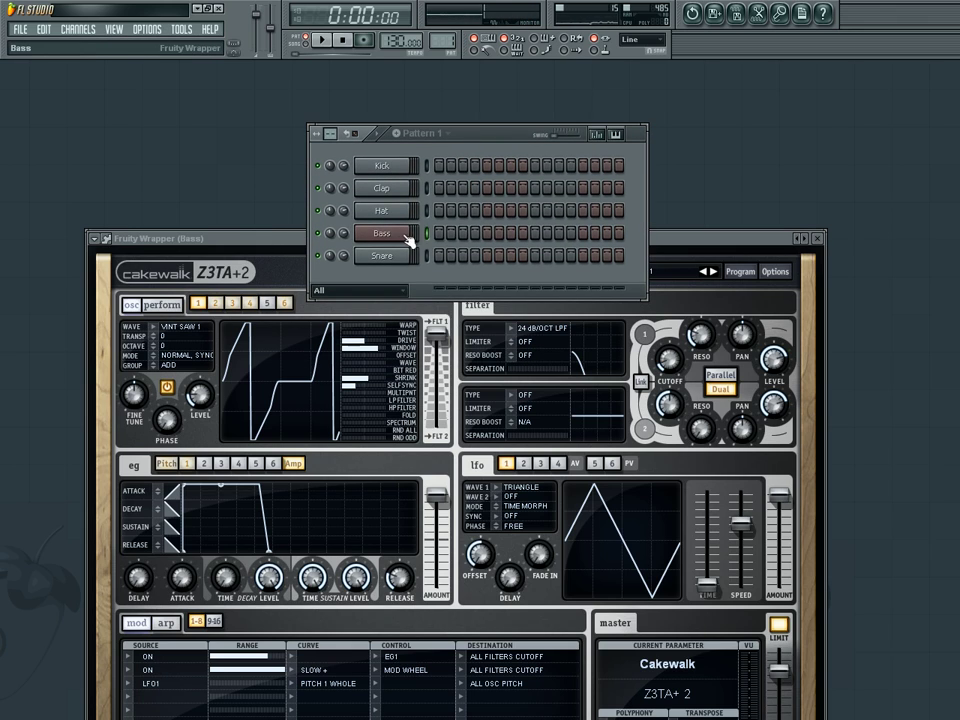
{"action": "right_click", "coordinate": [400, 232]}
{"action": "left_click", "coordinate": [430, 234]}
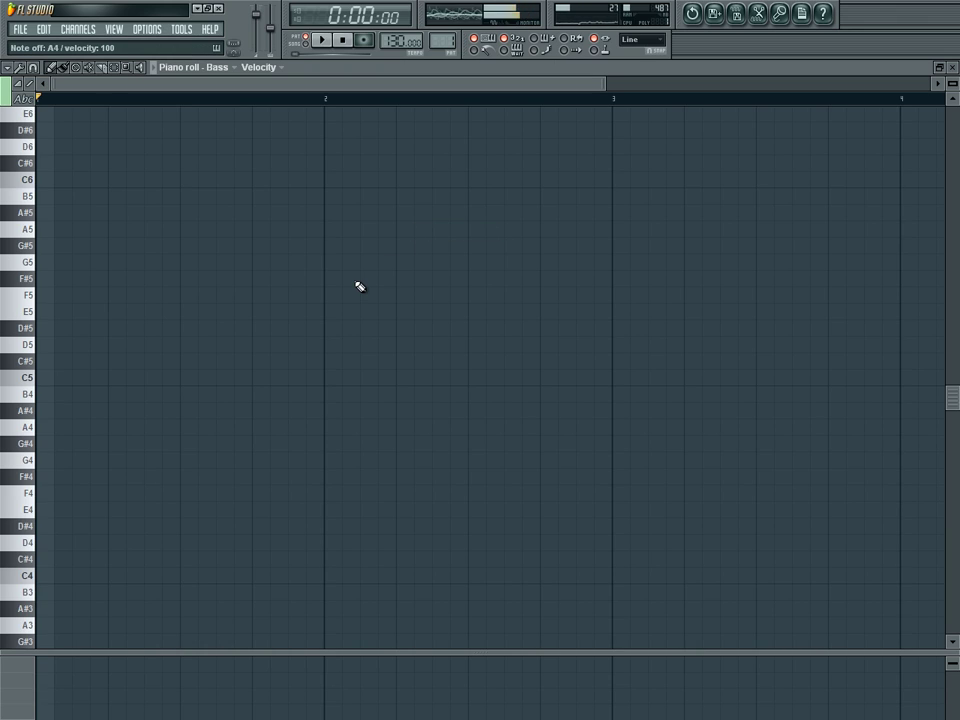
{"action": "key", "text": "v"}
{"action": "key", "text": "v"}
{"action": "key", "text": "v"}
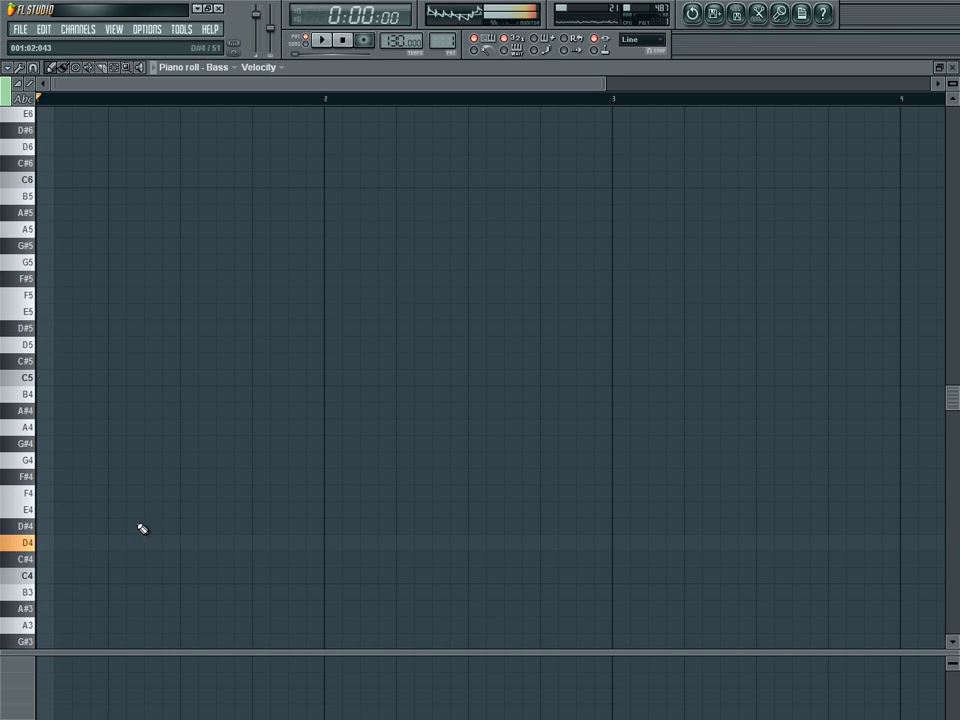
Step: Draw a bar of eight F4 notes in bar 1, on sixteenth steps 1, 5, 7, 8, 10, 12, 13 and 15
{"action": "left_click_drag", "start_coordinate": [44, 492], "coordinate": [22, 495]}
{"action": "left_click", "coordinate": [100, 494]}
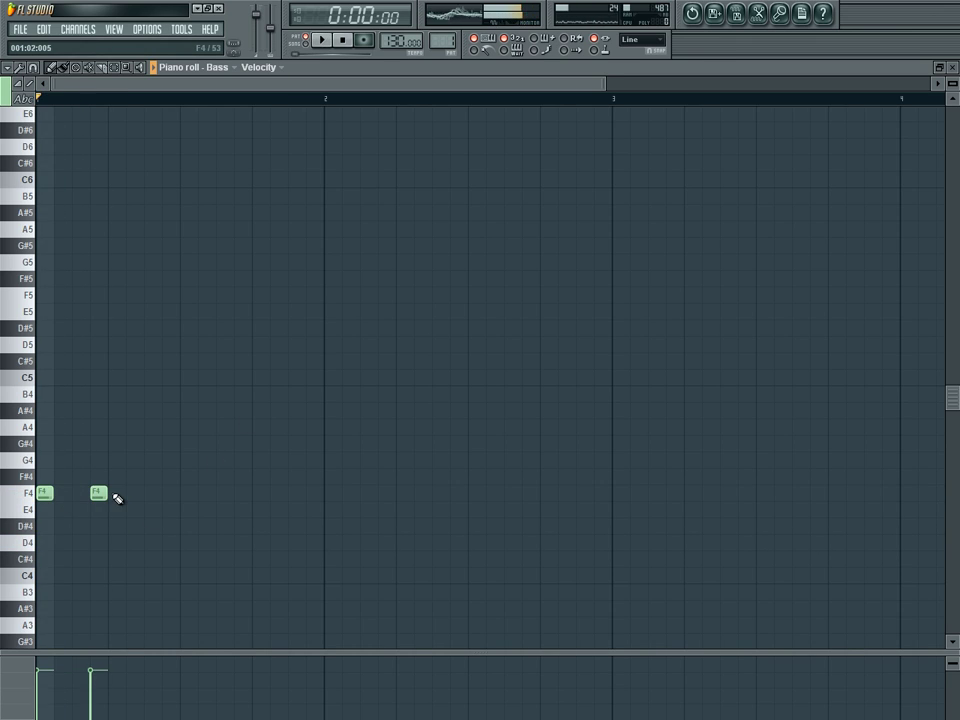
{"action": "left_click_drag", "start_coordinate": [91, 495], "coordinate": [104, 496]}
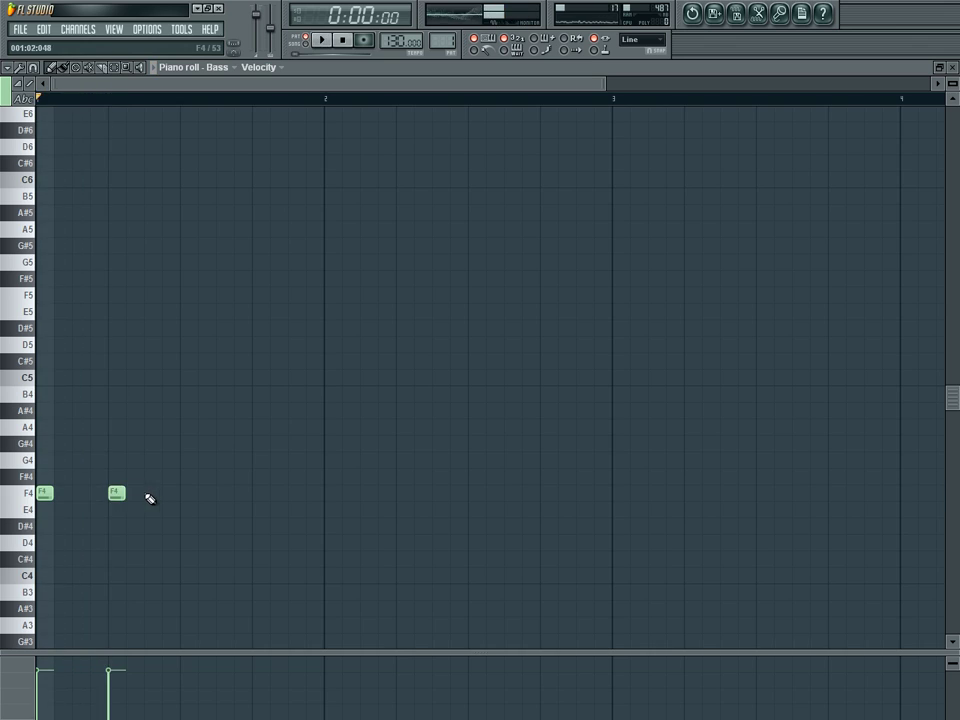
{"action": "left_click", "coordinate": [150, 493]}
{"action": "left_click", "coordinate": [168, 493]}
{"action": "left_click", "coordinate": [204, 493]}
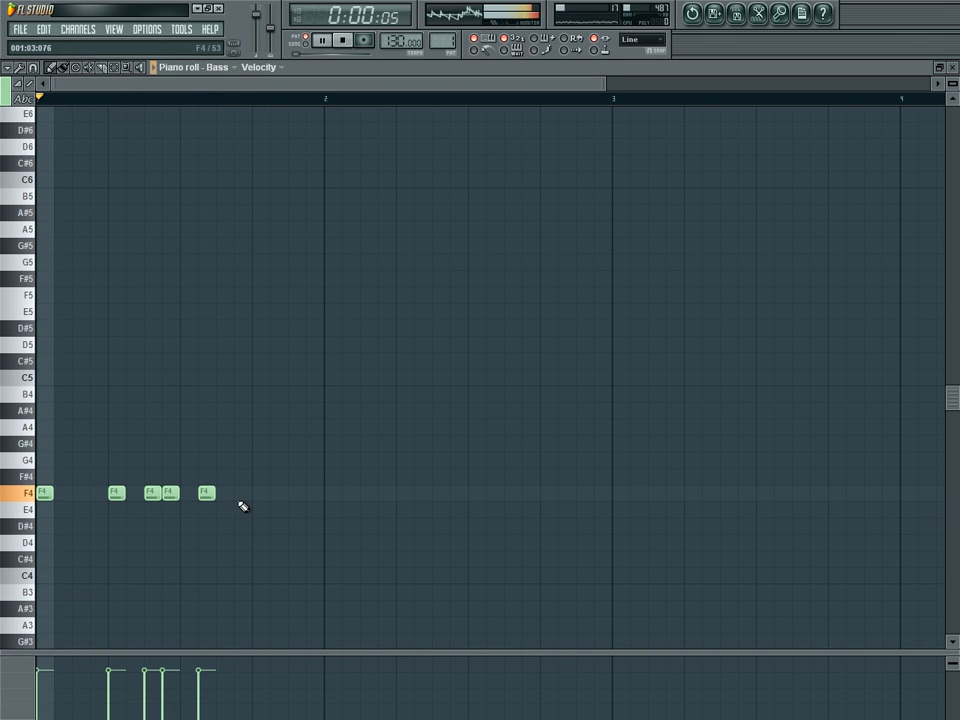
{"action": "left_click", "coordinate": [240, 493]}
{"action": "key", "text": "space"}
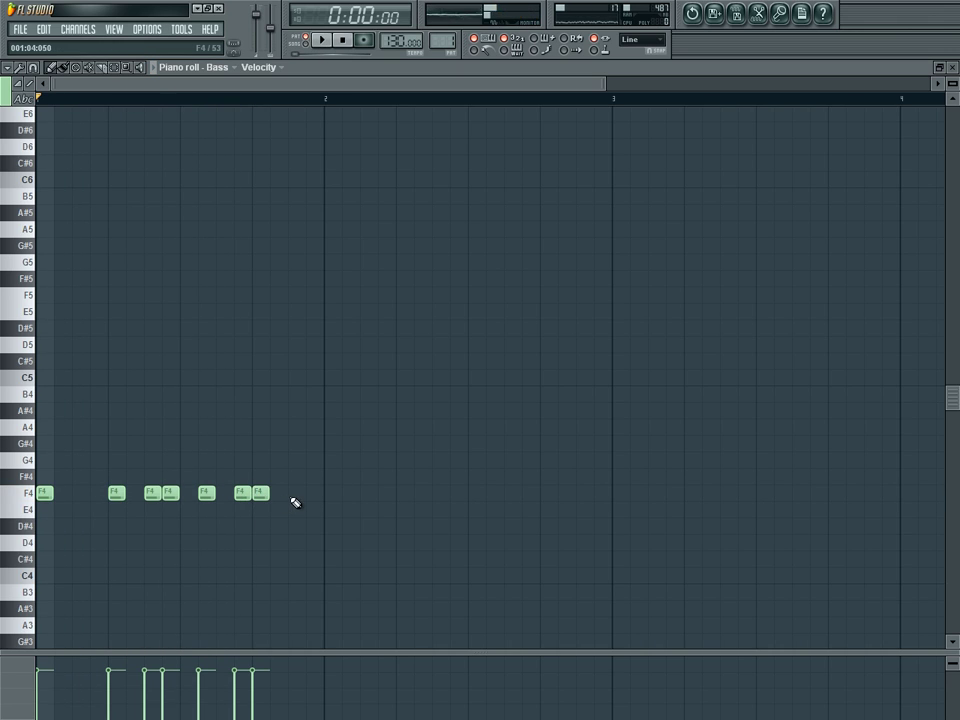
{"action": "left_click", "coordinate": [295, 495]}
Step: Copy the bar 1 F4 rhythm into bar 2 on D4 and into bar 3 on A4
{"action": "mouse_move", "coordinate": [386, 547]}
{"action": "left_mouse_down"}
{"action": "mouse_move", "coordinate": [36, 455]}
{"action": "mouse_move", "coordinate": [150, 514]}
{"action": "mouse_move", "coordinate": [336, 548]}
{"action": "left_mouse_up"}
{"action": "key", "text": "ctrl+c"}
{"action": "key", "text": "ctrl+v"}
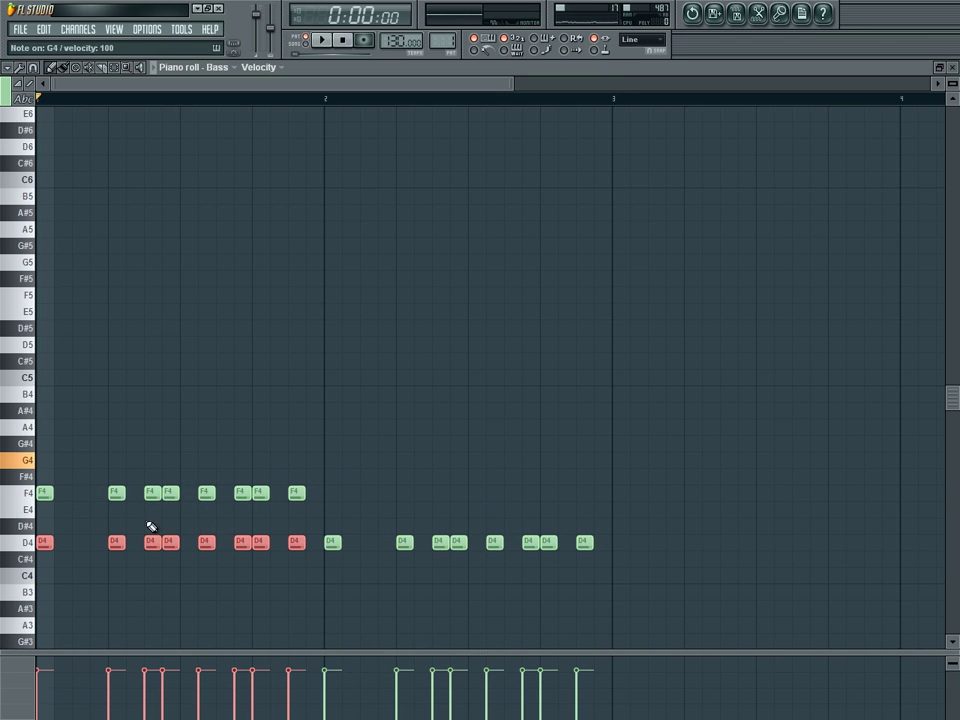
{"action": "left_click_drag", "start_coordinate": [40, 541], "coordinate": [617, 427]}
{"action": "key", "text": "space"}
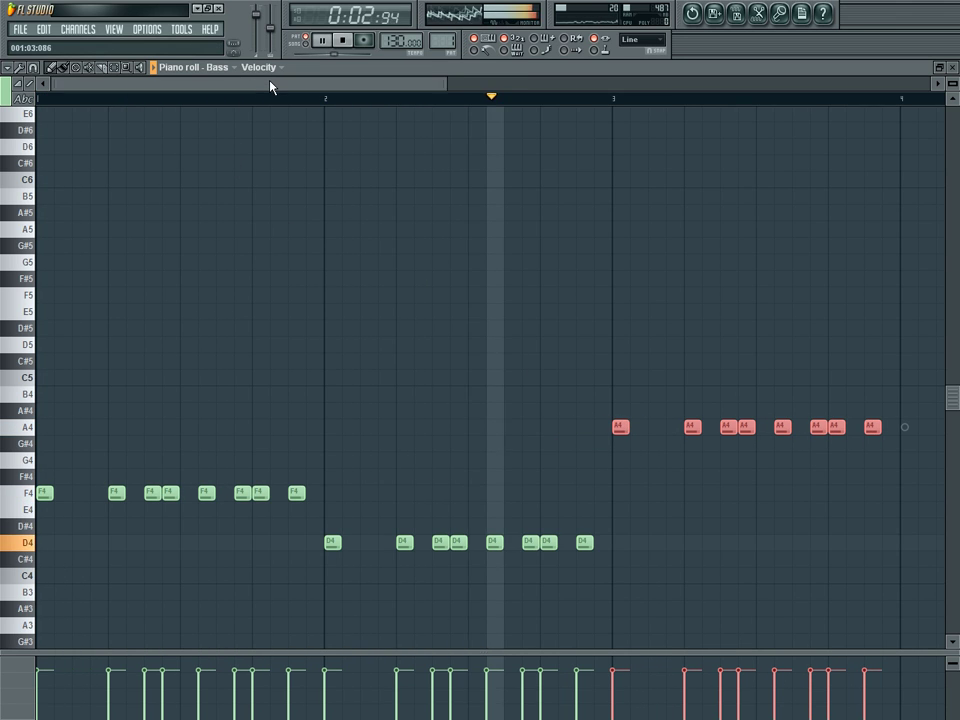
Step: Paste the copied rhythm again and place it in bar 4 on A4
{"action": "left_click_drag", "start_coordinate": [269, 83], "coordinate": [514, 128]}
{"action": "key", "text": "ctrl+v"}
{"action": "key", "text": "space"}
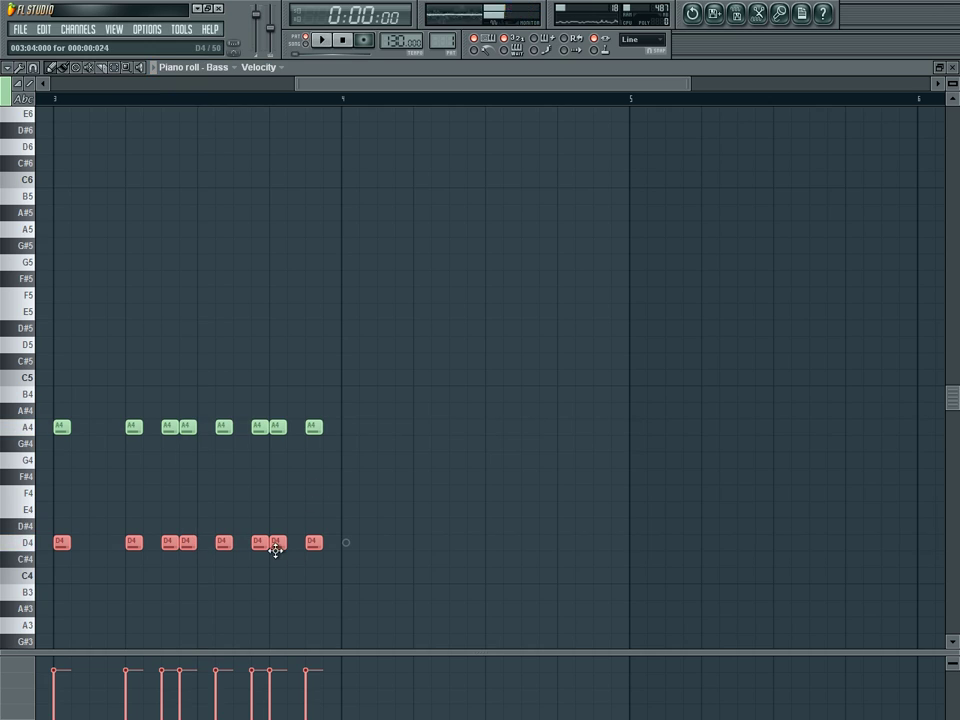
{"action": "left_click_drag", "start_coordinate": [261, 549], "coordinate": [542, 424]}
{"action": "left_click", "coordinate": [553, 414]}
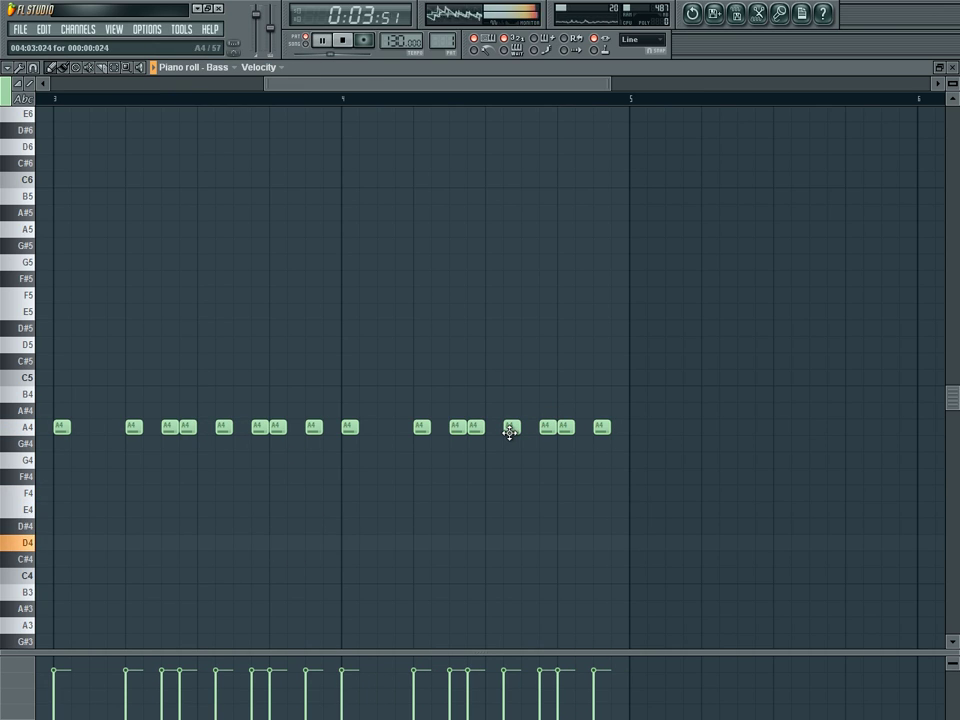
Step: Replace the A4 notes in the second half of bar 4 with rising B4 and C5 notes
{"action": "left_click_drag", "start_coordinate": [510, 428], "coordinate": [510, 394]}
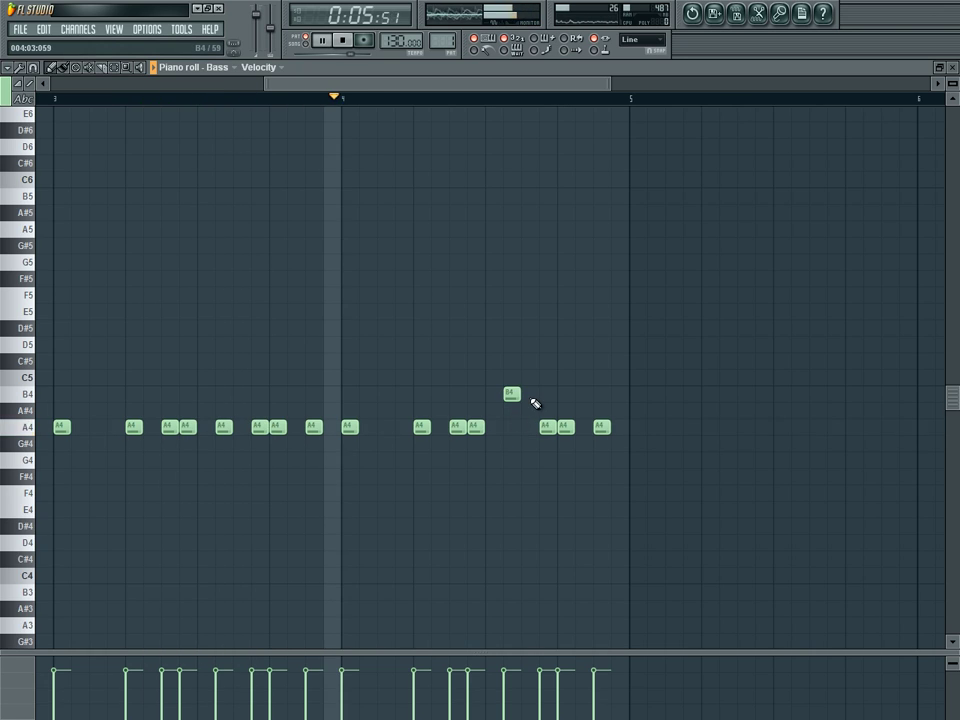
{"action": "left_click", "coordinate": [529, 395]}
{"action": "right_click", "coordinate": [549, 428]}
{"action": "left_click", "coordinate": [582, 379]}
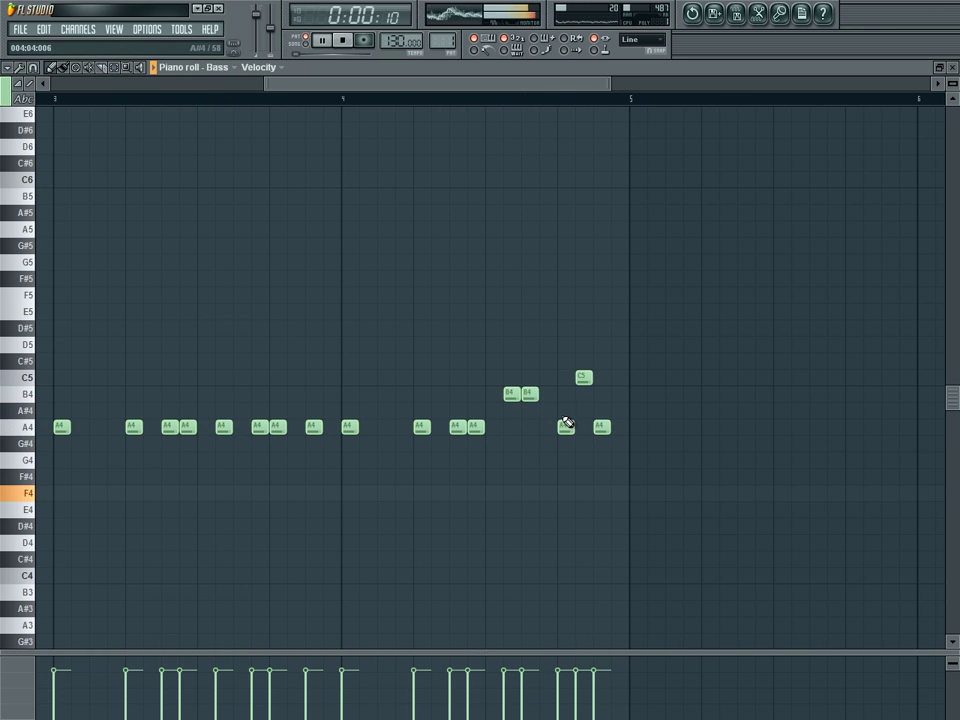
{"action": "right_click", "coordinate": [566, 427]}
{"action": "right_click", "coordinate": [601, 427]}
Step: Rework the end of bar 4 into evenly spaced eighths: two B4 notes on beat 3 and two C5 notes on beat 4
{"action": "right_click", "coordinate": [529, 394]}
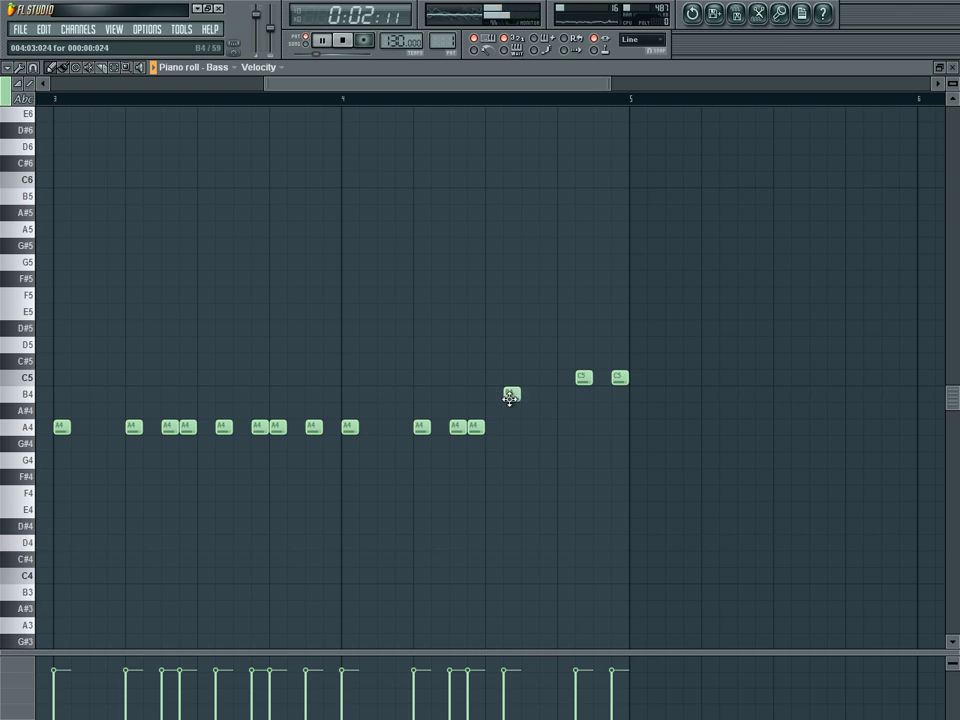
{"action": "right_click", "coordinate": [513, 399]}
{"action": "left_click", "coordinate": [528, 396]}
{"action": "right_click", "coordinate": [586, 381]}
{"action": "right_click", "coordinate": [614, 382]}
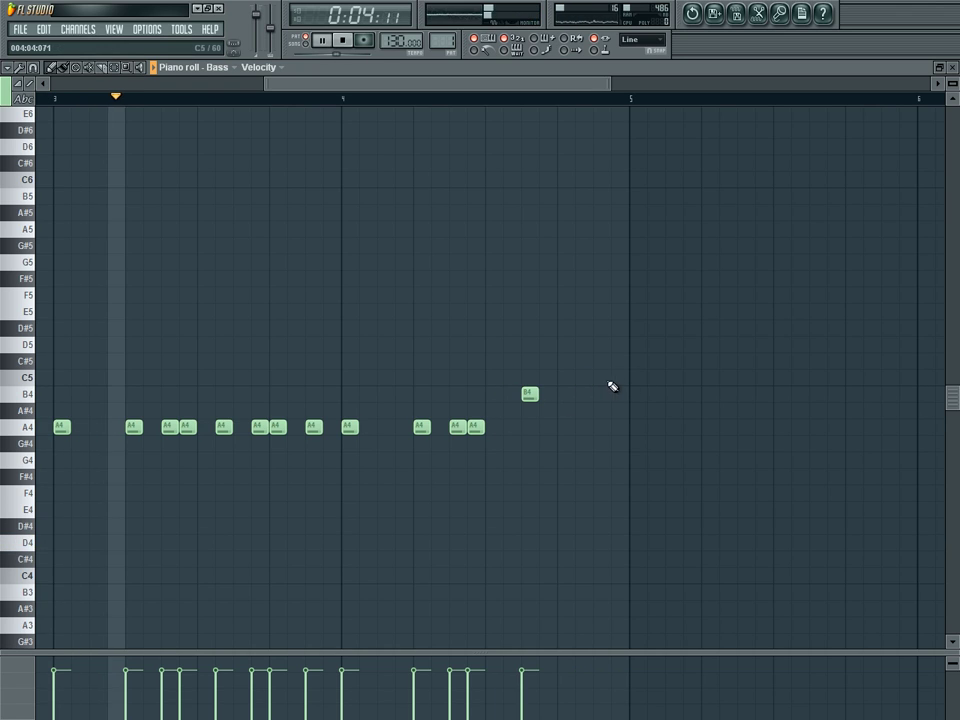
{"action": "left_click", "coordinate": [612, 382]}
{"action": "left_click_drag", "start_coordinate": [612, 382], "coordinate": [602, 381]}
{"action": "left_click", "coordinate": [491, 394]}
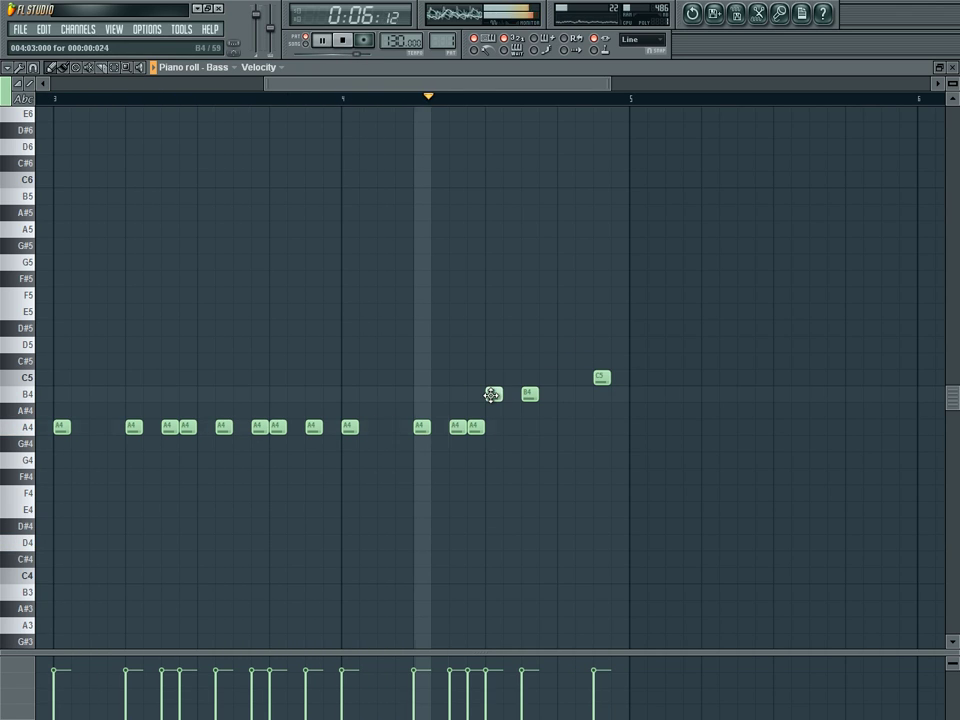
{"action": "left_click", "coordinate": [566, 377]}
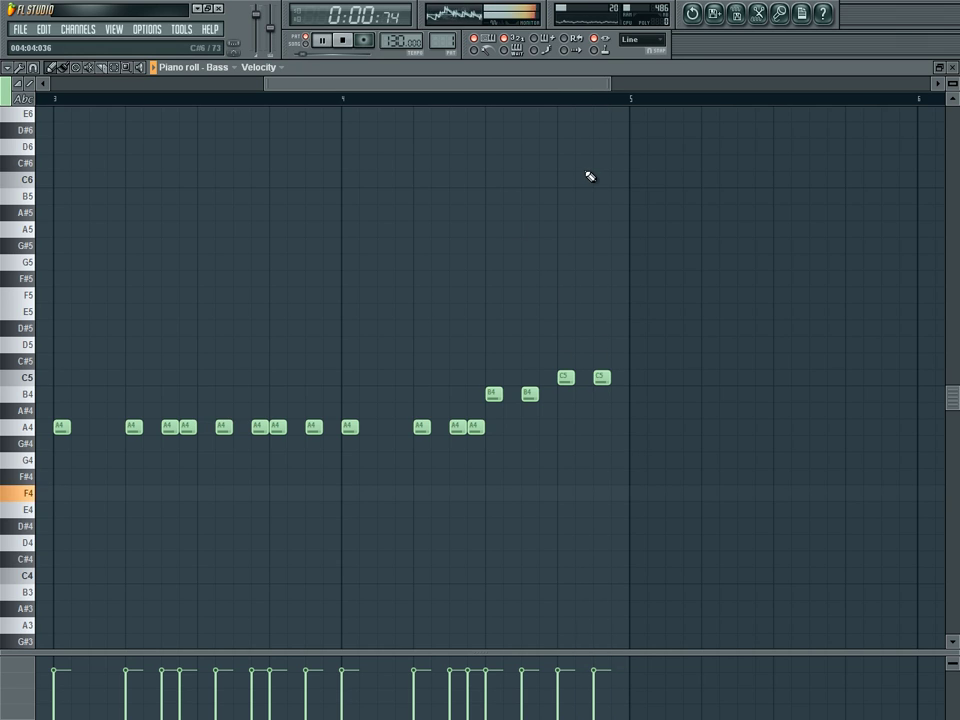
Step: Copy the whole four-bar bass line into pattern 2 and clear the time selection there
{"action": "right_click", "coordinate": [416, 295], "text": "ctrl"}
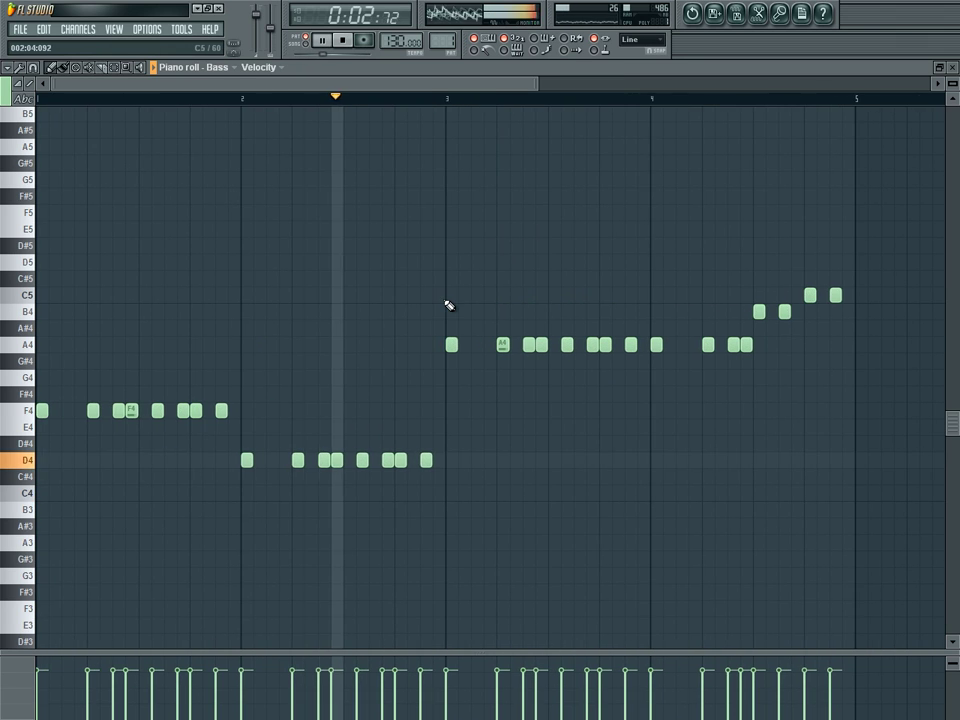
{"action": "key", "text": "ctrl+a"}
{"action": "key", "text": "ctrl+c"}
{"action": "key", "text": "KP_Add"}
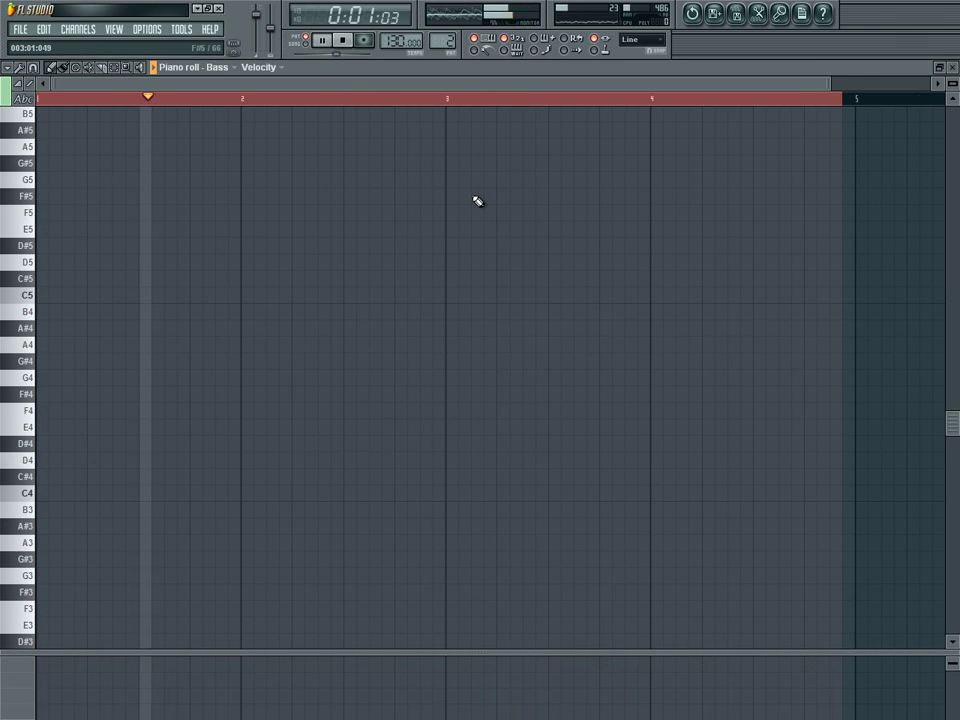
{"action": "key", "text": "ctrl+v"}
{"action": "left_click", "coordinate": [436, 199], "text": "ctrl"}
{"action": "key", "text": "space"}
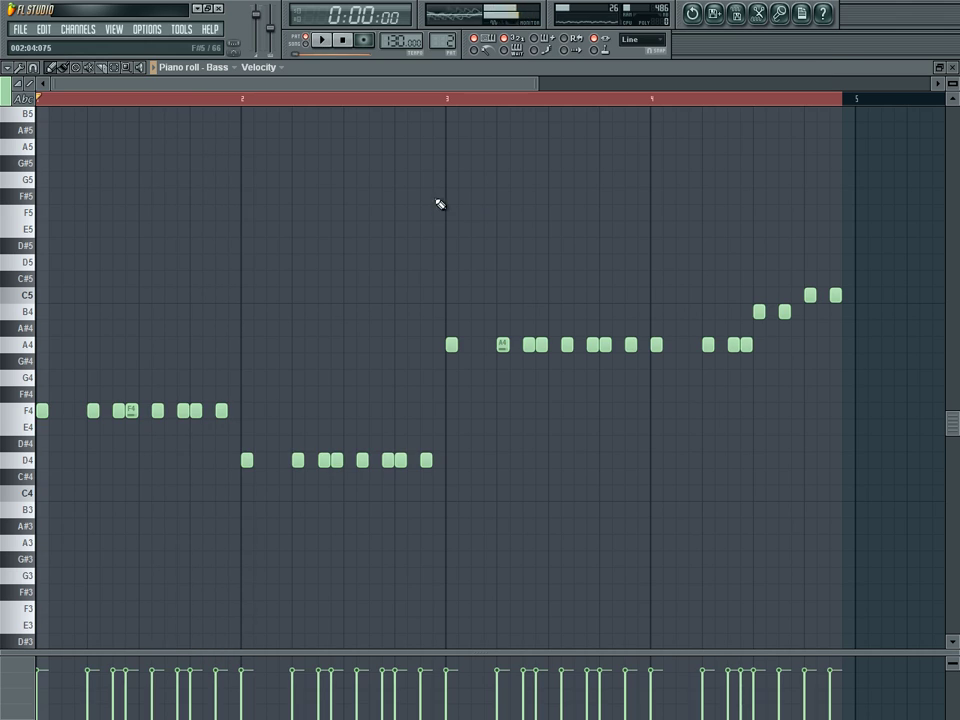
{"action": "left_click", "coordinate": [52, 100]}
{"action": "double_click", "coordinate": [44, 100]}
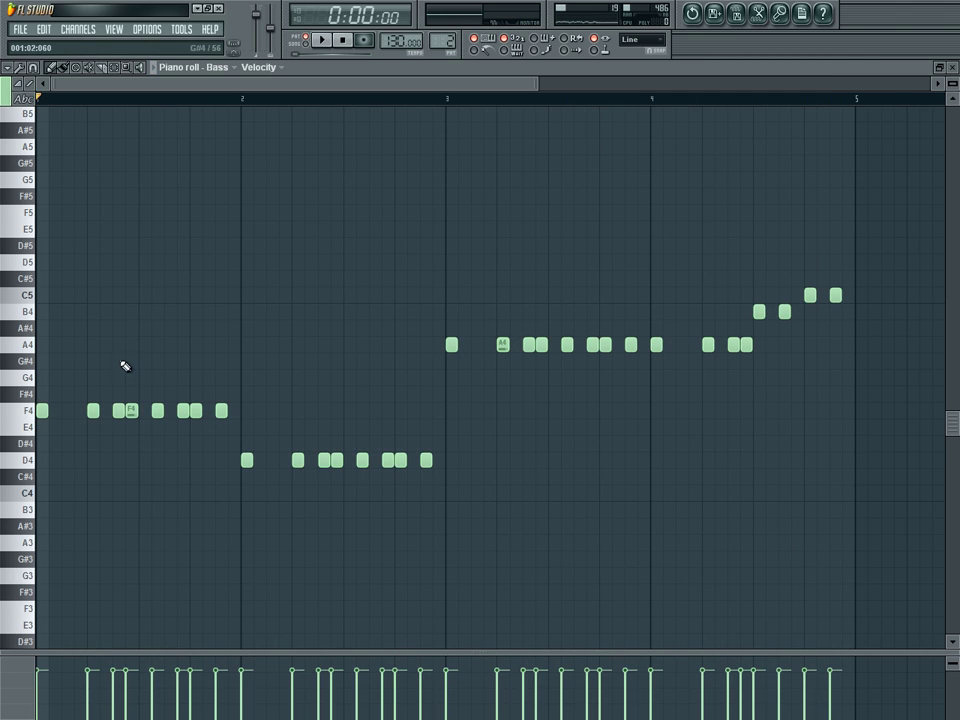
Step: Add three F4 notes to bar 1 of pattern 2, on sixteenth steps 3, 9 and 11
{"action": "left_click", "coordinate": [64, 412]}
{"action": "scroll", "coordinate": [108, 425], "scroll_direction": "up", "scroll_amount": 3}
{"action": "left_click_drag", "start_coordinate": [195, 86], "coordinate": [3, 106]}
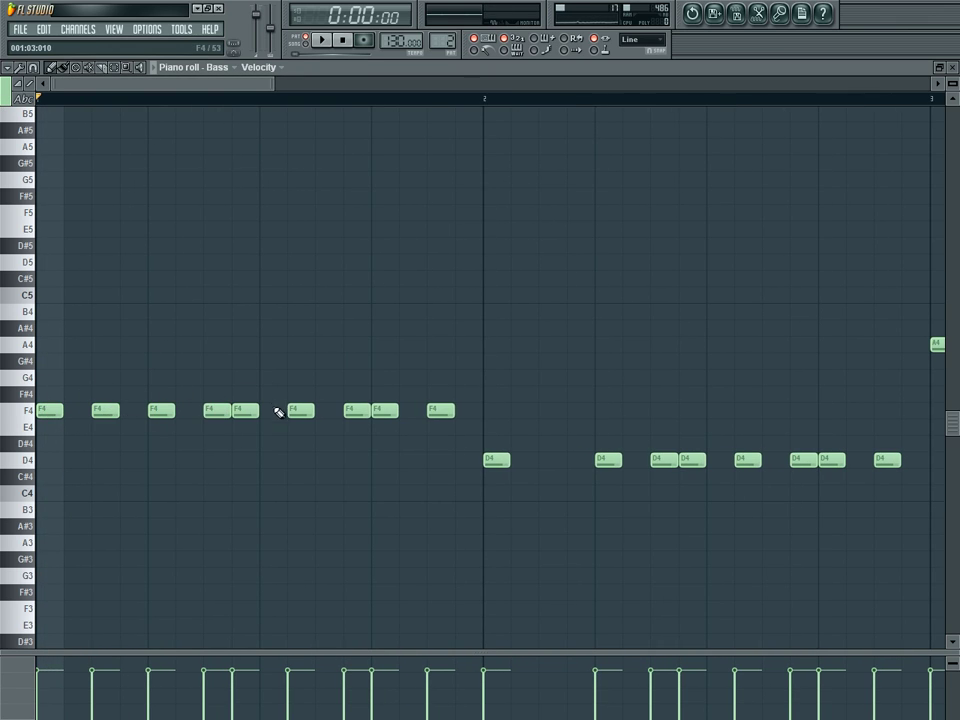
{"action": "left_click", "coordinate": [272, 411]}
{"action": "left_click", "coordinate": [320, 410]}
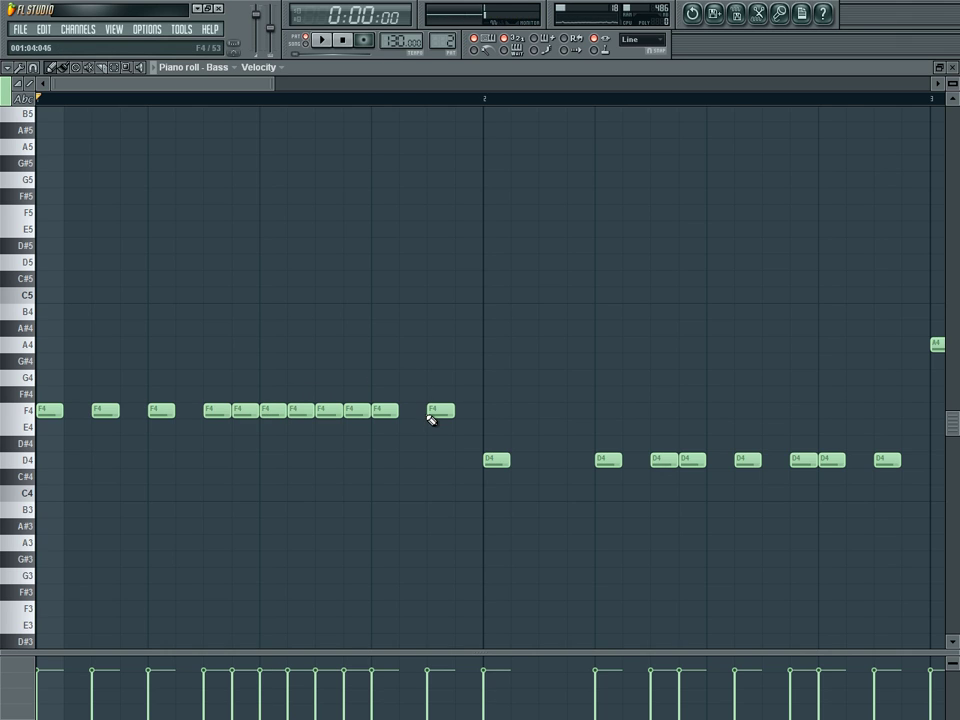
Step: Delete the old D4 notes in bar 2 and replace them with a copy of the denser bar 1 rhythm on D4
{"action": "scroll", "coordinate": [486, 443], "scroll_direction": "down", "scroll_amount": 4}
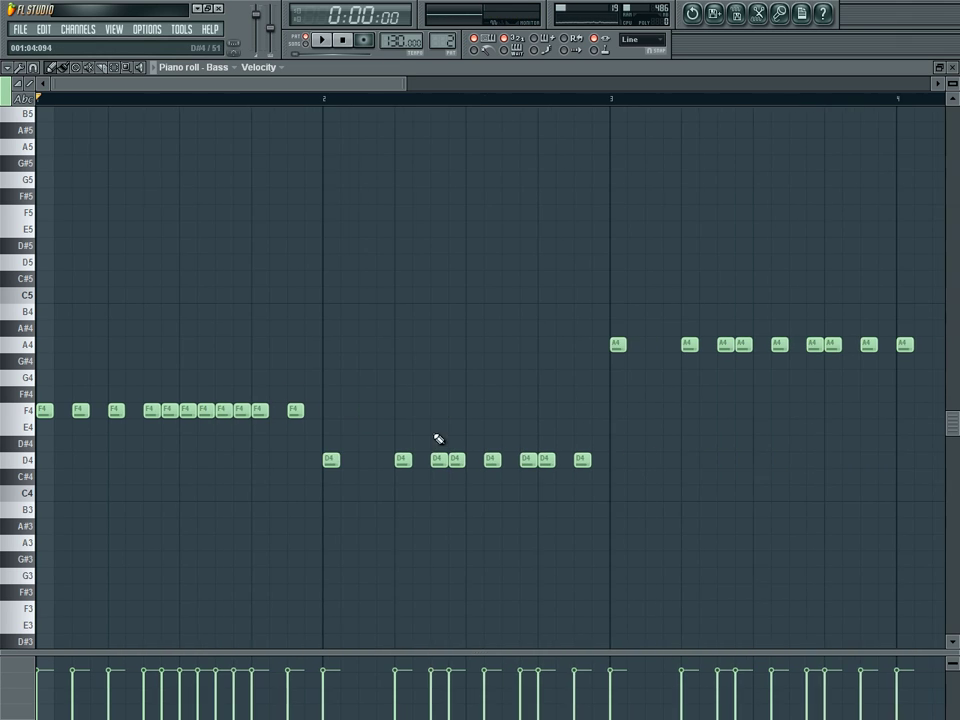
{"action": "left_click_drag", "start_coordinate": [40, 389], "coordinate": [278, 430]}
{"action": "left_click_drag", "start_coordinate": [431, 461], "coordinate": [122, 460]}
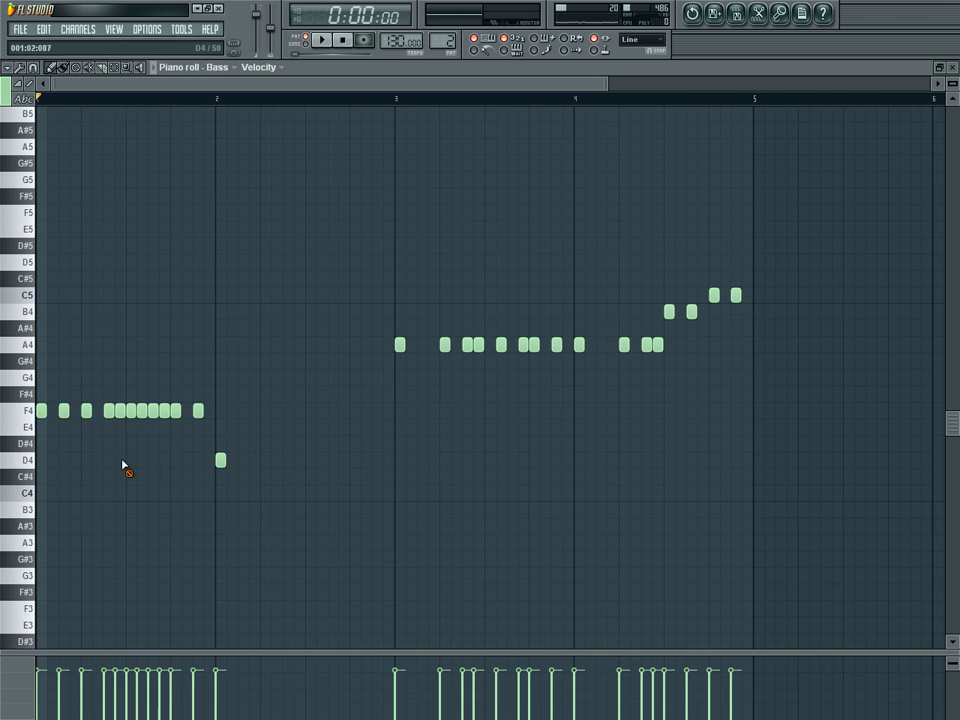
{"action": "left_click_drag", "start_coordinate": [226, 450], "coordinate": [40, 400]}
{"action": "left_click_drag", "start_coordinate": [129, 414], "coordinate": [307, 467]}
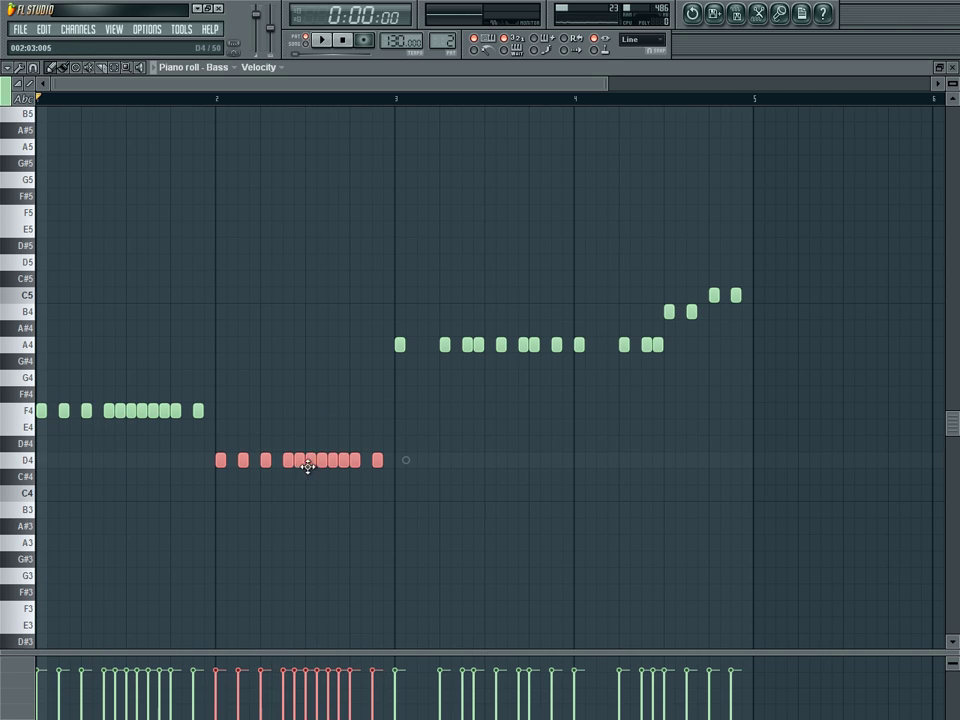
Step: Replace the old bar 3 notes with a copy of the denser rhythm on A4
{"action": "left_click_drag", "start_coordinate": [370, 468], "coordinate": [190, 468]}
{"action": "left_click_drag", "start_coordinate": [130, 455], "coordinate": [490, 323]}
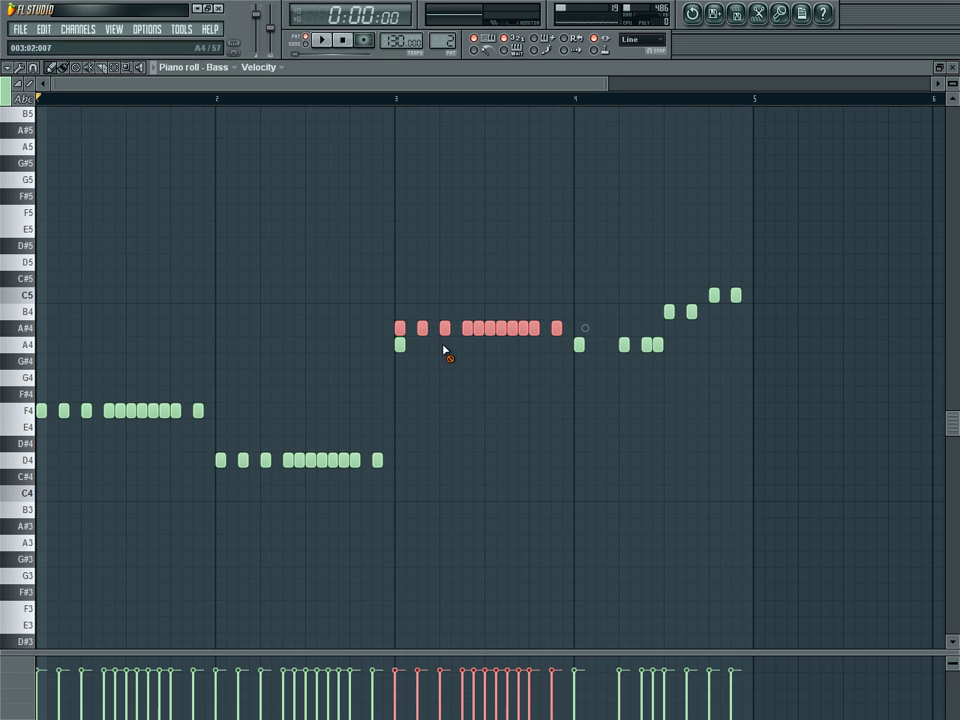
{"action": "left_click_drag", "start_coordinate": [400, 332], "coordinate": [401, 348]}
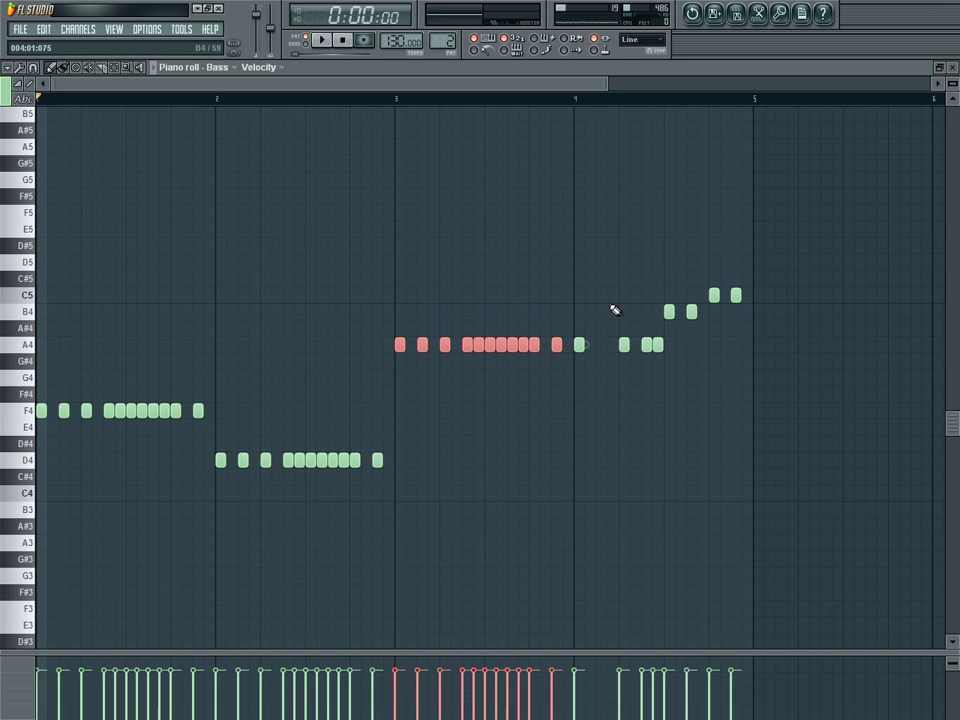
{"action": "key", "text": "ctrl+d"}
Step: Add one A4 in the first beat and two B4 notes in the third beat of bar 4, and raise the third B4 to C5
{"action": "scroll", "coordinate": [660, 388], "scroll_direction": "up", "scroll_amount": 3}
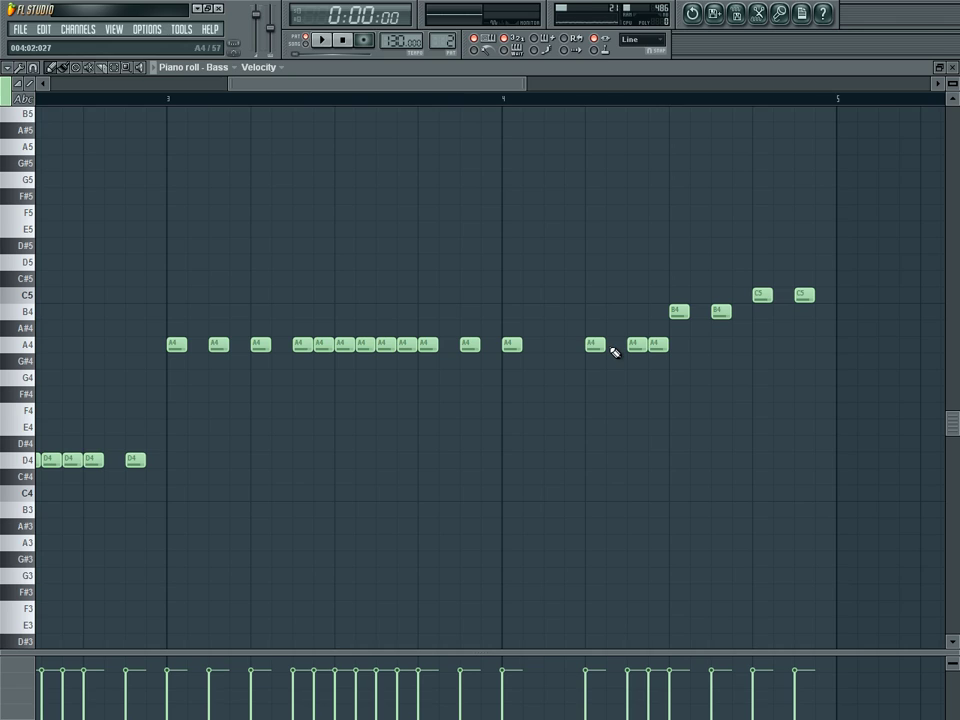
{"action": "left_click", "coordinate": [549, 346]}
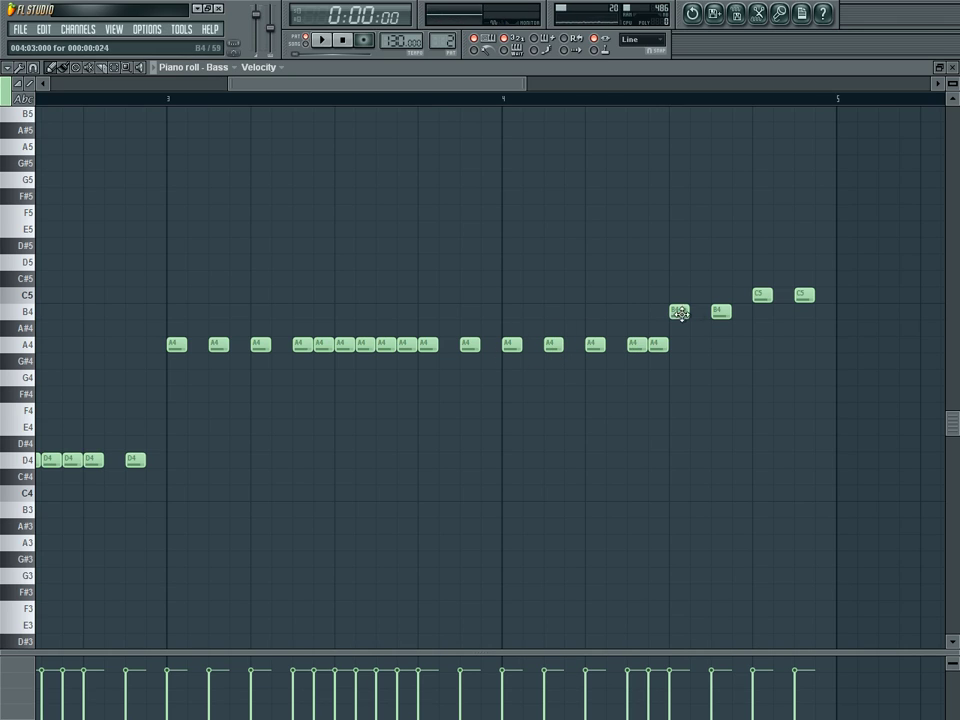
{"action": "left_click", "coordinate": [699, 312]}
{"action": "key", "text": "space"}
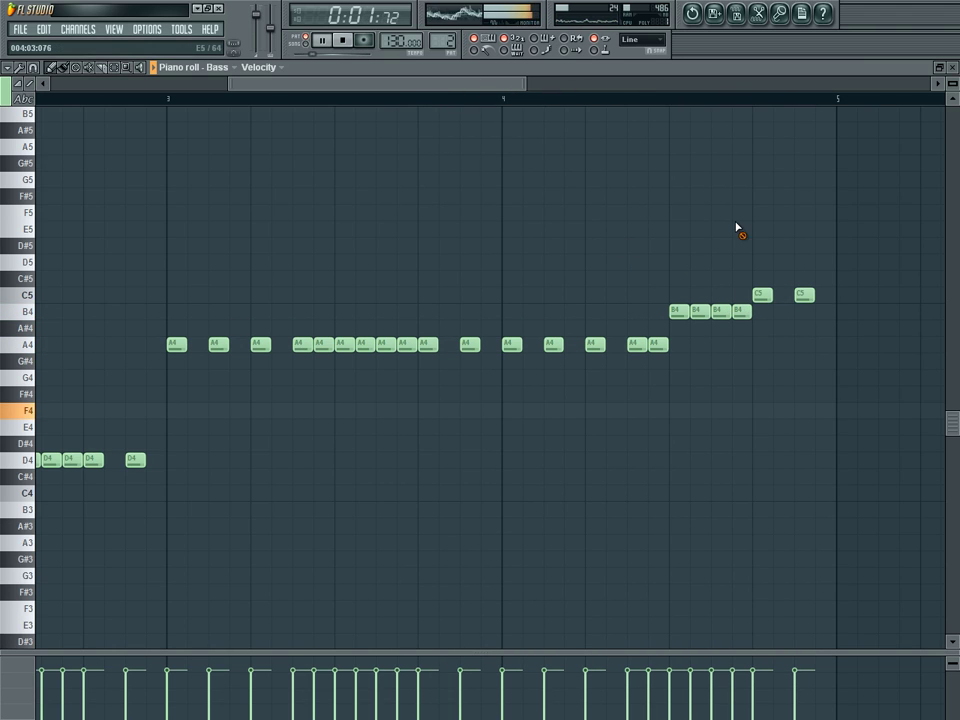
{"action": "mouse_move", "coordinate": [720, 316]}
{"action": "left_mouse_down"}
{"action": "mouse_move", "coordinate": [721, 335]}
{"action": "mouse_move", "coordinate": [722, 310]}
{"action": "left_mouse_up"}
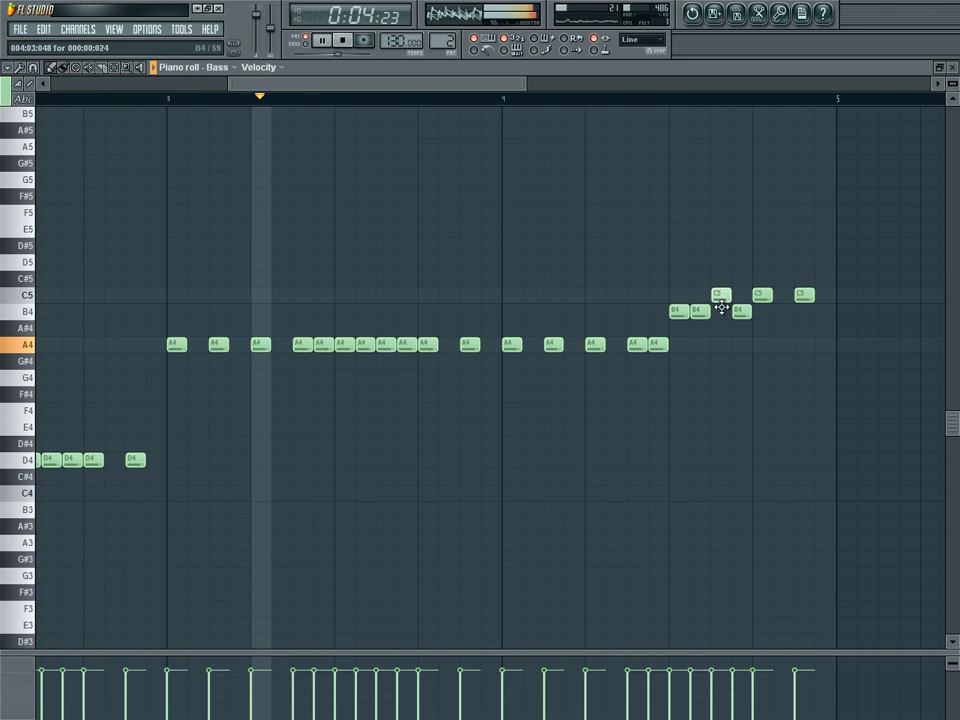
Step: Replace the Kick channel's sound with the VFH1 128BPM Crowded Kick sample from the Vengeance Future House Vol.1 pack
{"action": "left_click", "coordinate": [955, 68]}
{"action": "key", "text": "F9"}
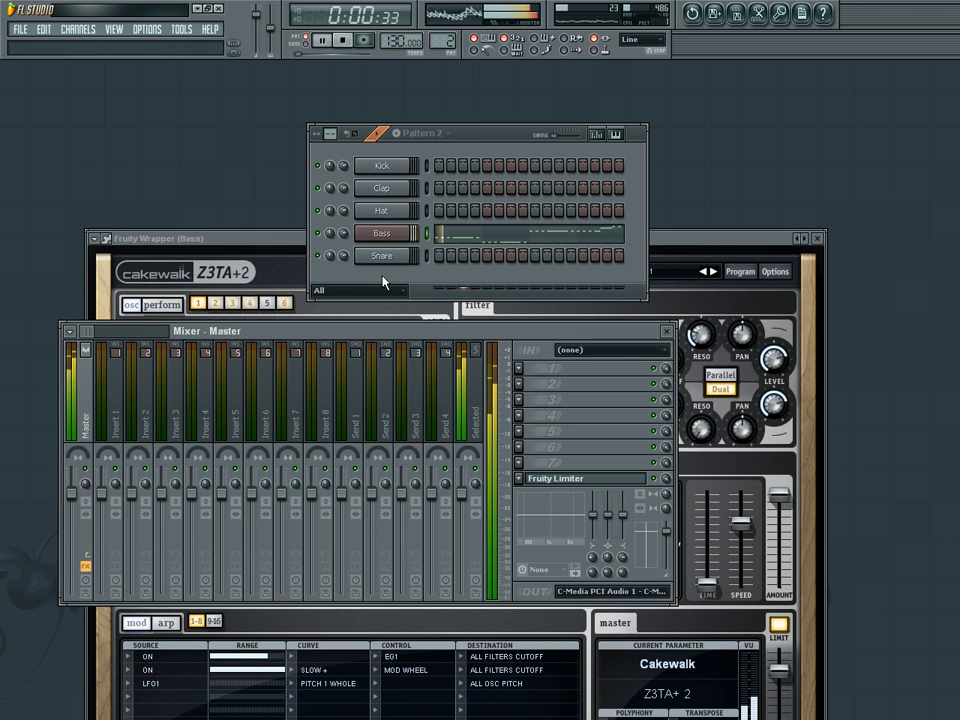
{"action": "key", "text": "F12"}
{"action": "key", "text": "F6"}
{"action": "key", "text": "F5"}
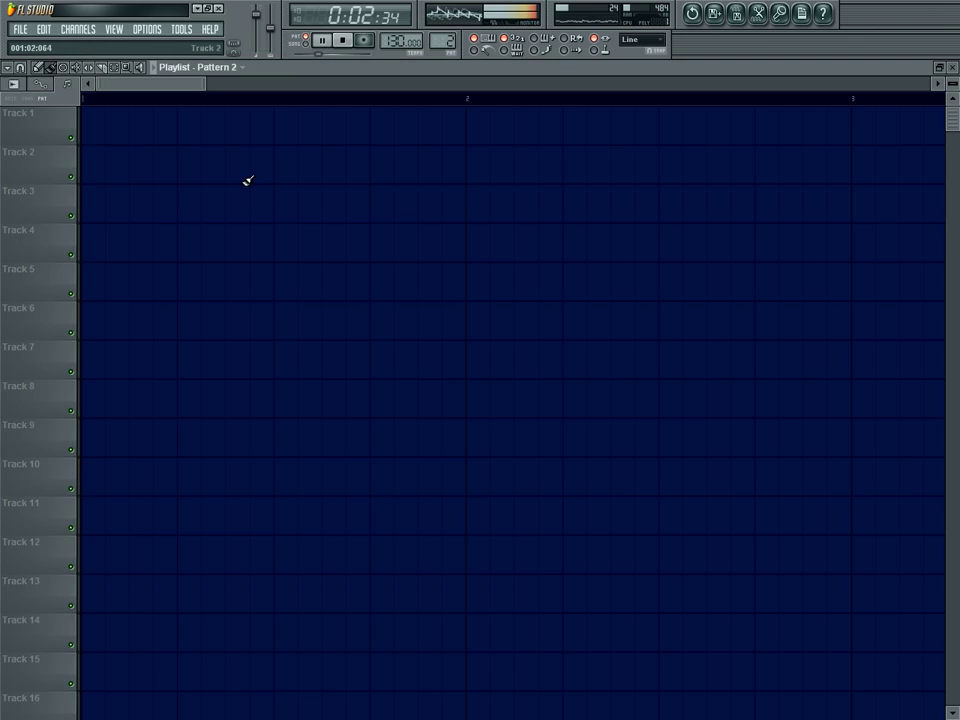
{"action": "key", "text": "F12"}
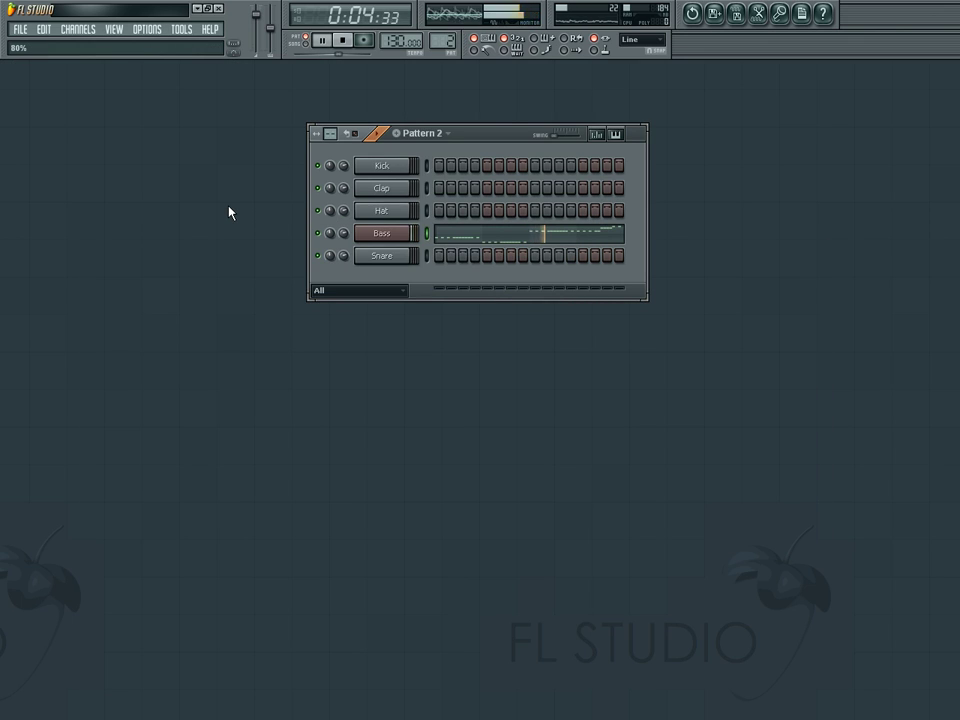
{"action": "key", "text": "F8"}
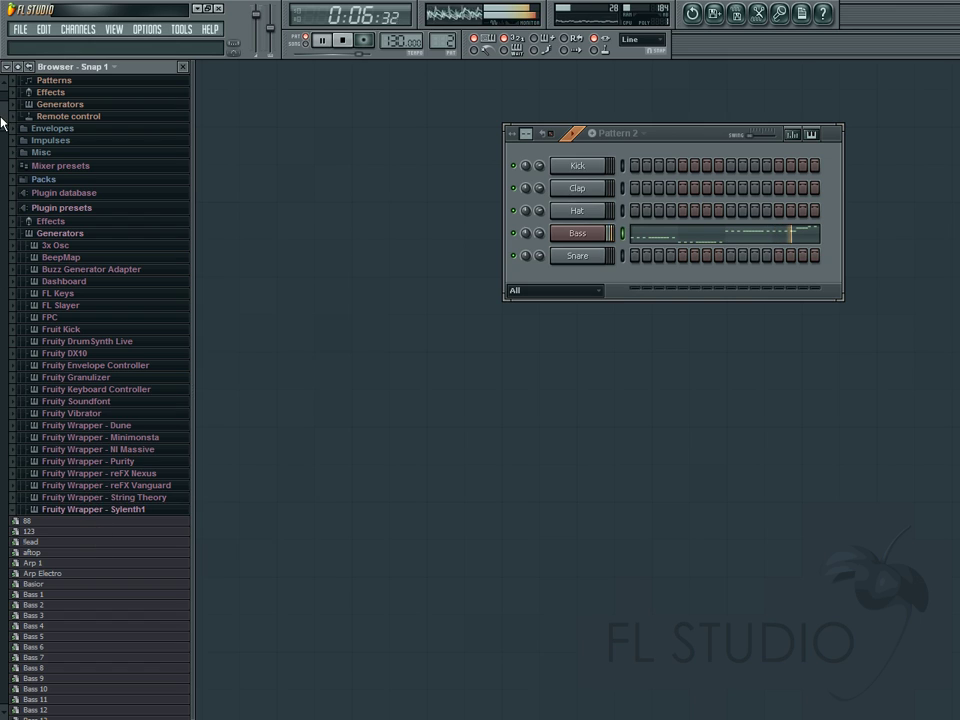
{"action": "left_click_drag", "start_coordinate": [2, 122], "coordinate": [578, 166]}
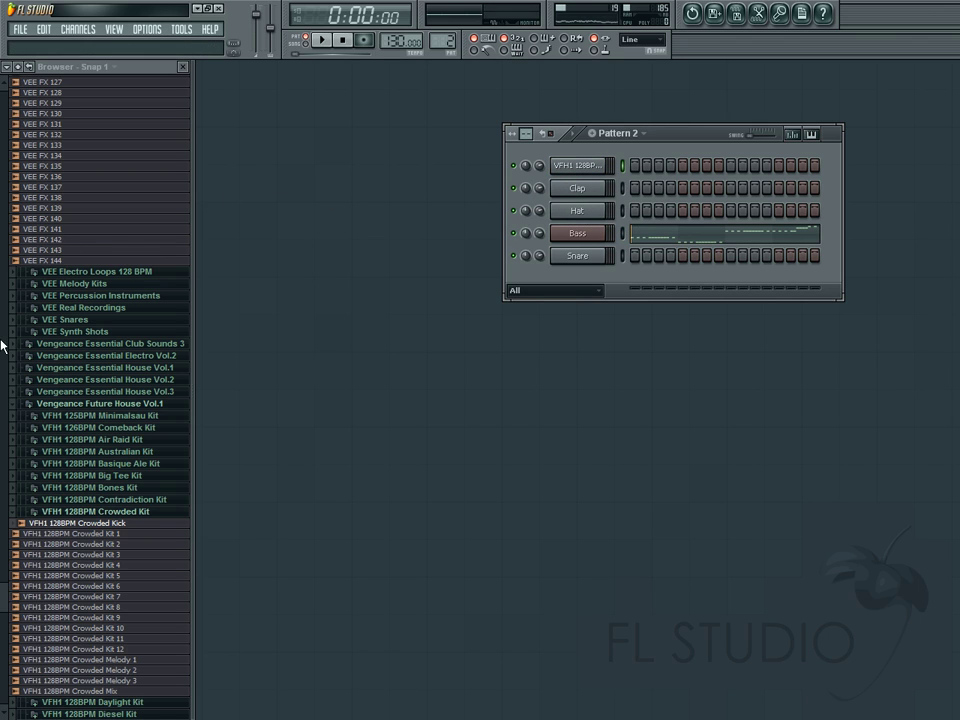
{"action": "left_click_drag", "start_coordinate": [2, 345], "coordinate": [8, 218]}
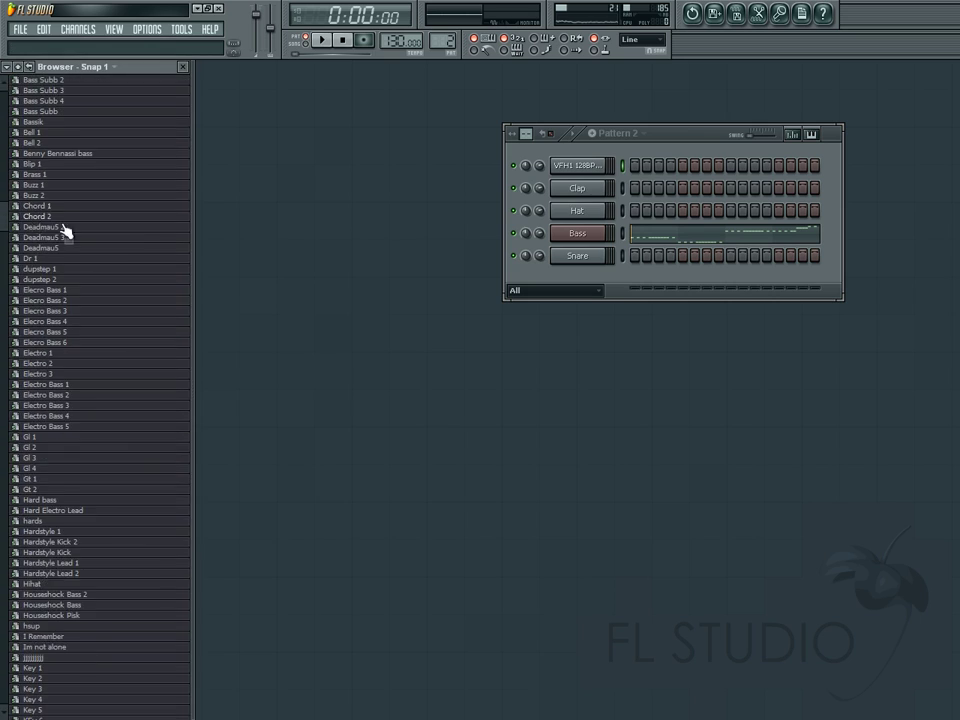
Step: Start playback and add a Fruity Peak Controller to the first effect slot of the kick's mixer track, Insert 1
{"action": "key", "text": "space"}
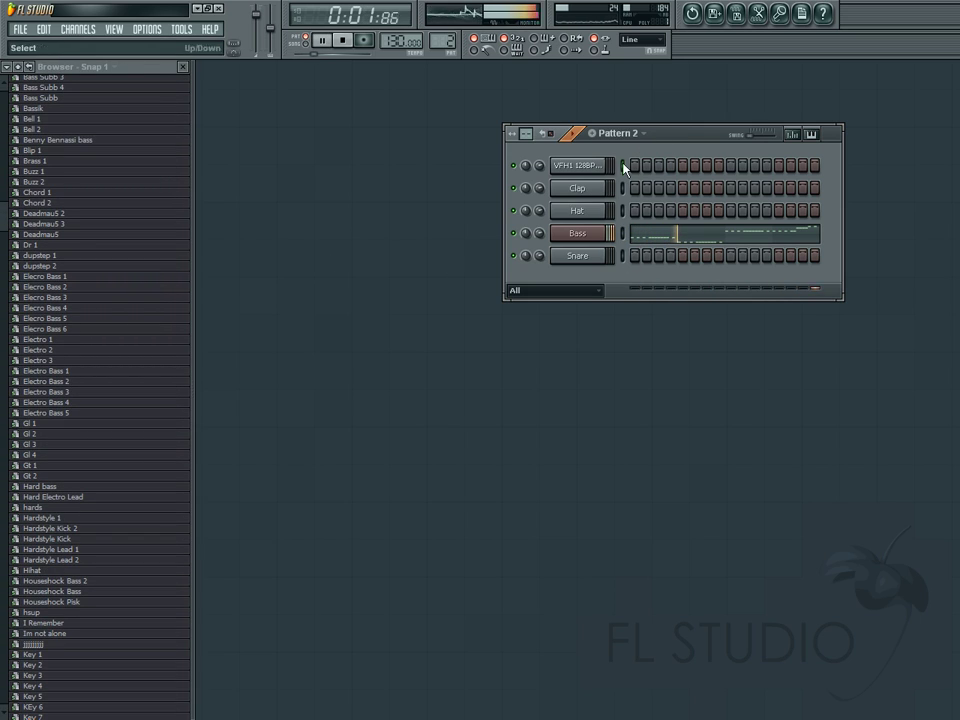
{"action": "left_click", "coordinate": [577, 165]}
{"action": "key", "text": "F9"}
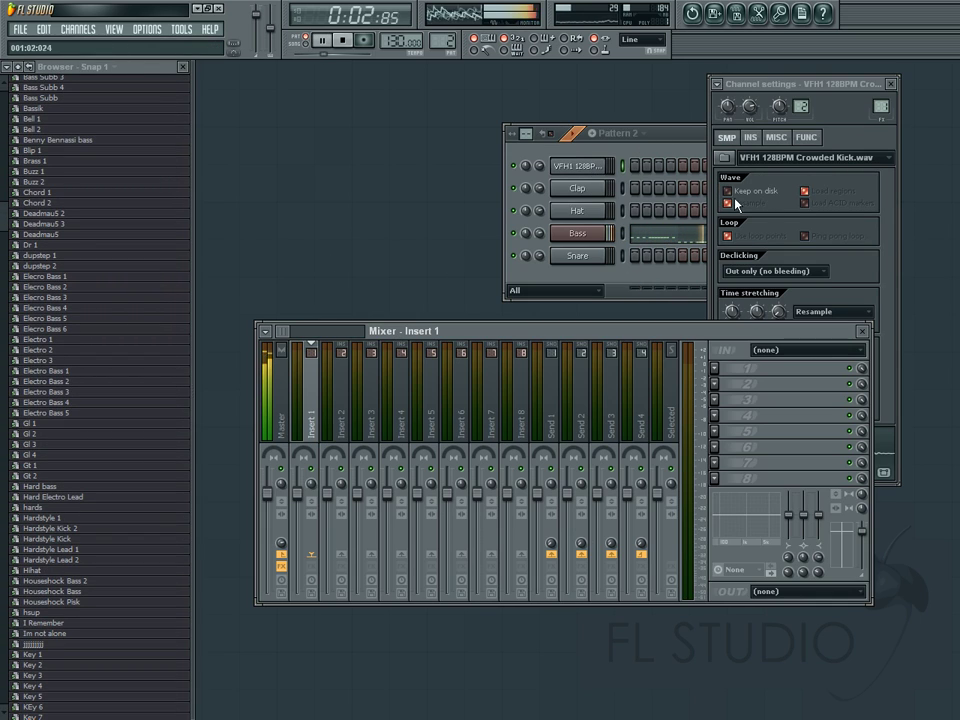
{"action": "left_click", "coordinate": [745, 369]}
{"action": "left_click", "coordinate": [830, 560]}
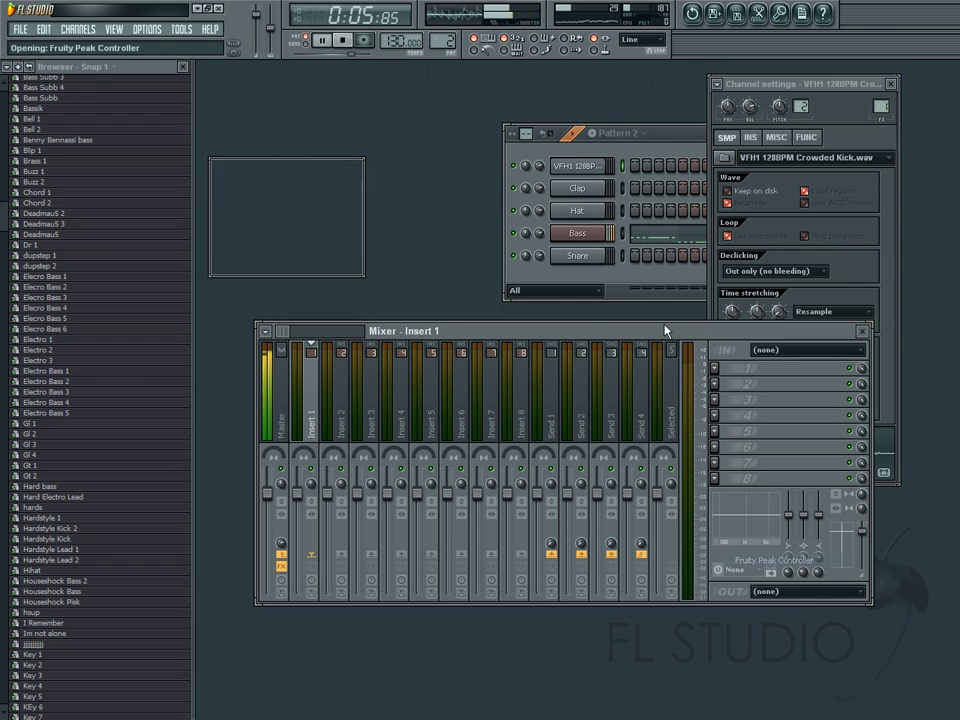
Step: Load Fruity Bass Boost into the second effect slot of Insert 1
{"action": "left_click", "coordinate": [722, 385]}
{"action": "left_click", "coordinate": [790, 148]}
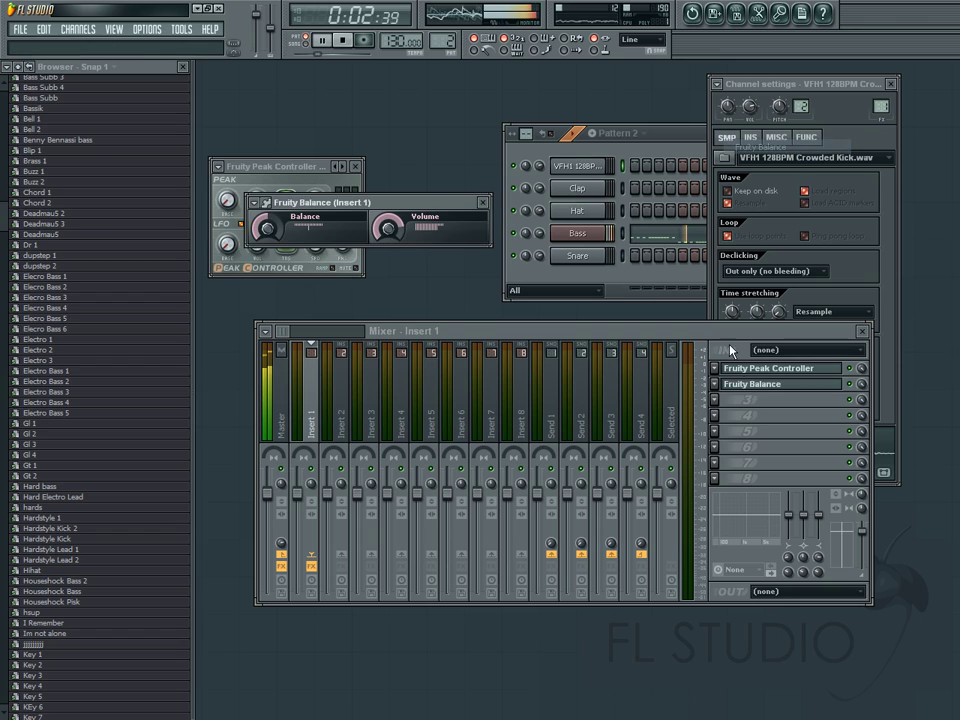
{"action": "left_click", "coordinate": [714, 384]}
{"action": "mouse_move", "coordinate": [735, 400]}
{"action": "left_click", "coordinate": [780, 165]}
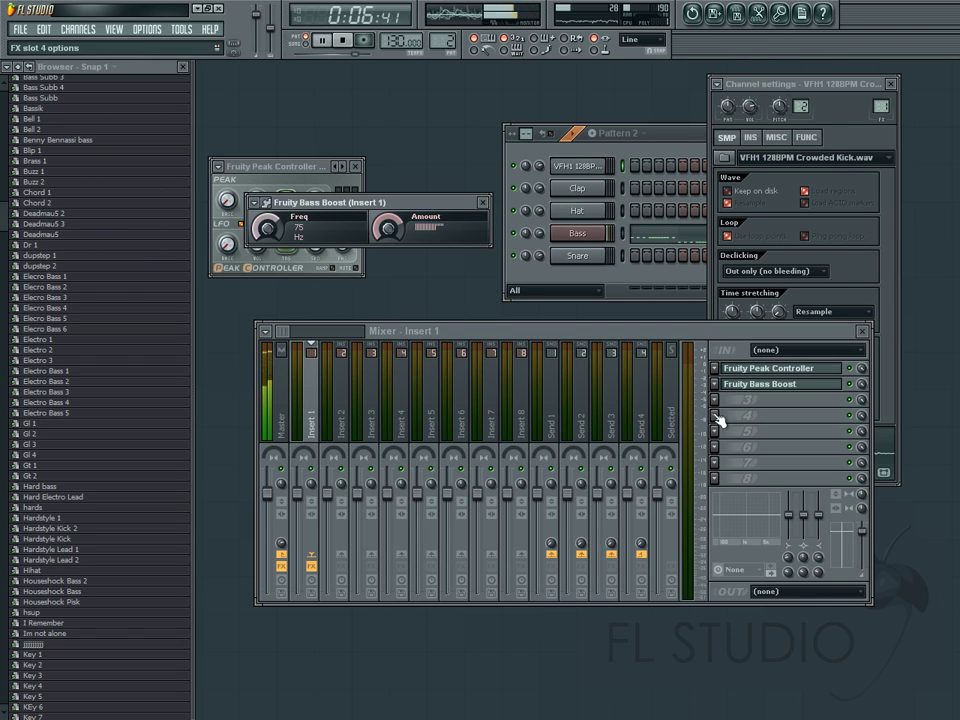
Step: Add Fruity Parametric EQ 2 to Insert 1, raising band 1 to 5.5 dB and boosting band 2 slightly
{"action": "left_click", "coordinate": [722, 415]}
{"action": "left_click", "coordinate": [829, 546]}
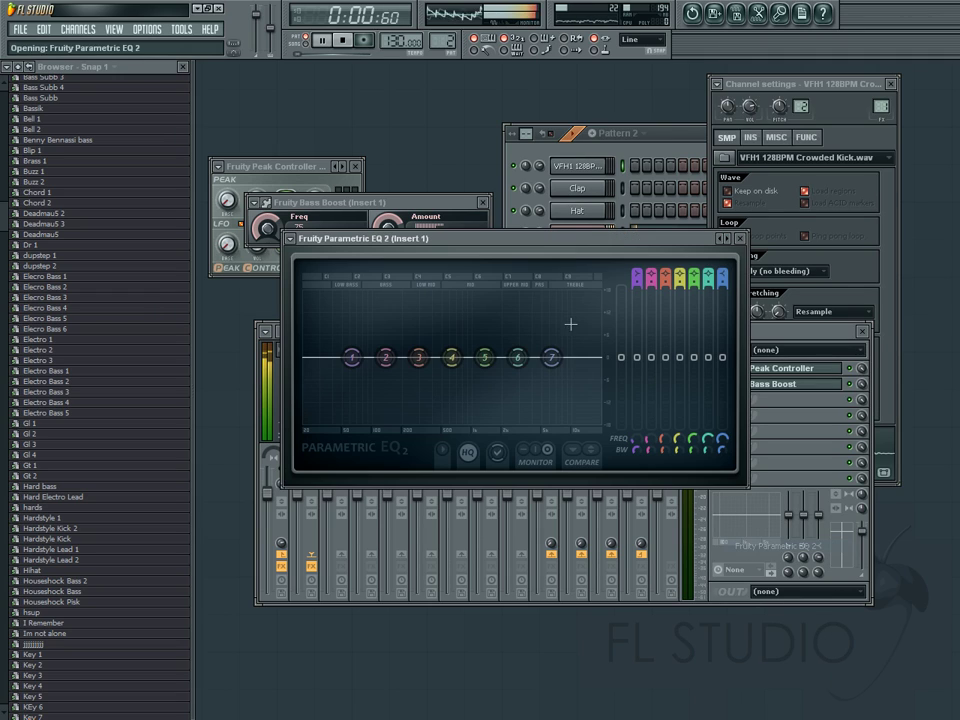
{"action": "mouse_move", "coordinate": [637, 357]}
{"action": "left_mouse_down"}
{"action": "mouse_move", "coordinate": [637, 330]}
{"action": "mouse_move", "coordinate": [651, 347]}
{"action": "mouse_move", "coordinate": [637, 337]}
{"action": "left_mouse_up"}
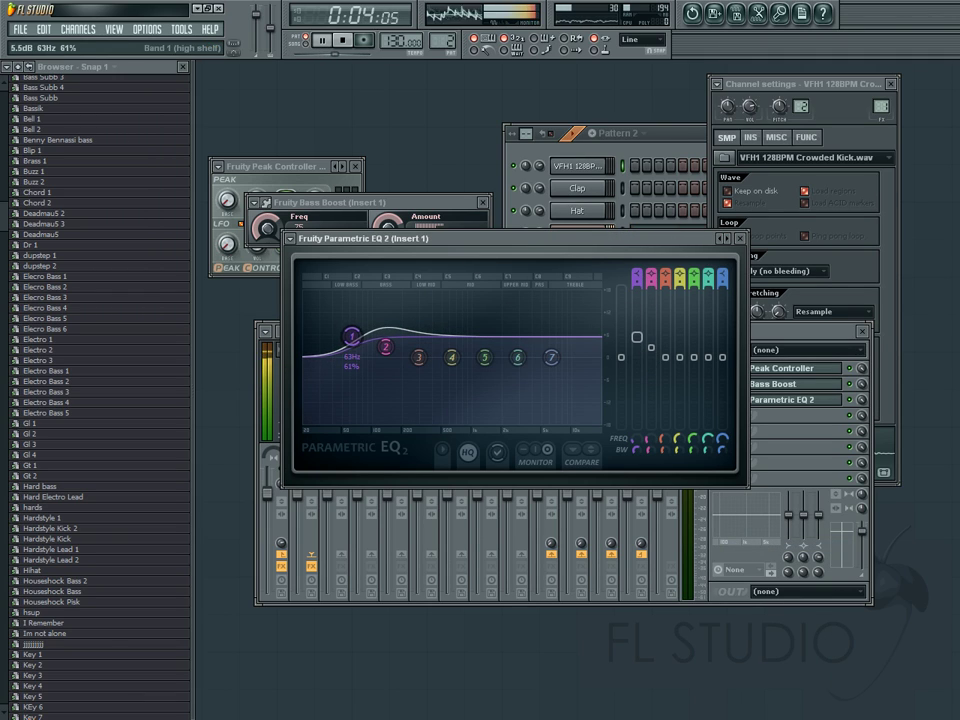
{"action": "left_click", "coordinate": [744, 240]}
Step: Route the Bass channel to its own mixer track, Insert 5, carrying over the channel name and colour
{"action": "left_click", "coordinate": [572, 238]}
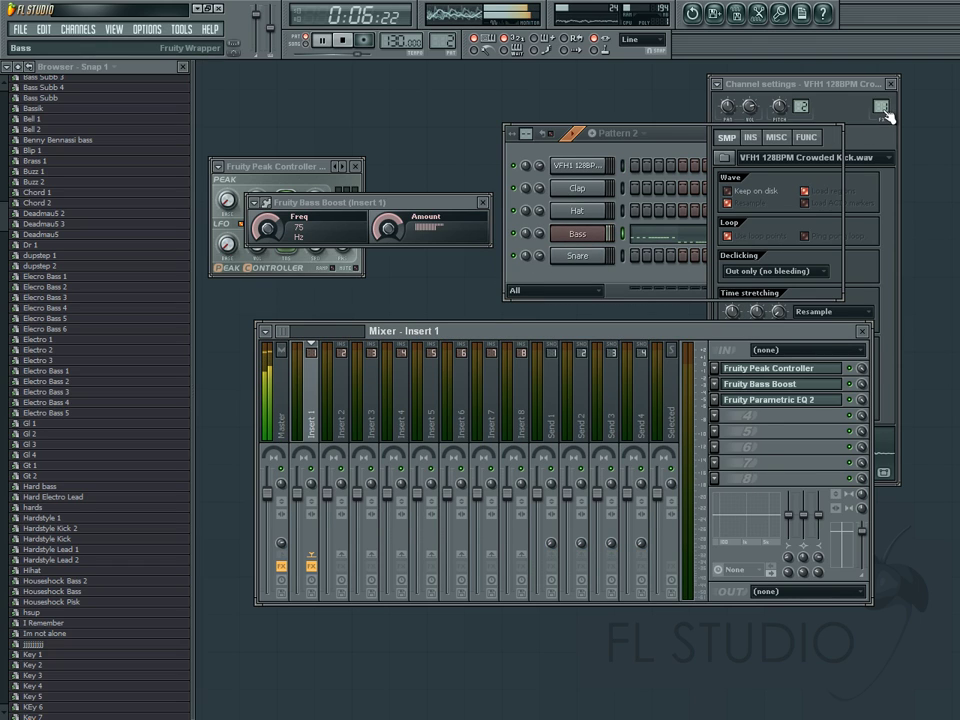
{"action": "left_click", "coordinate": [882, 108]}
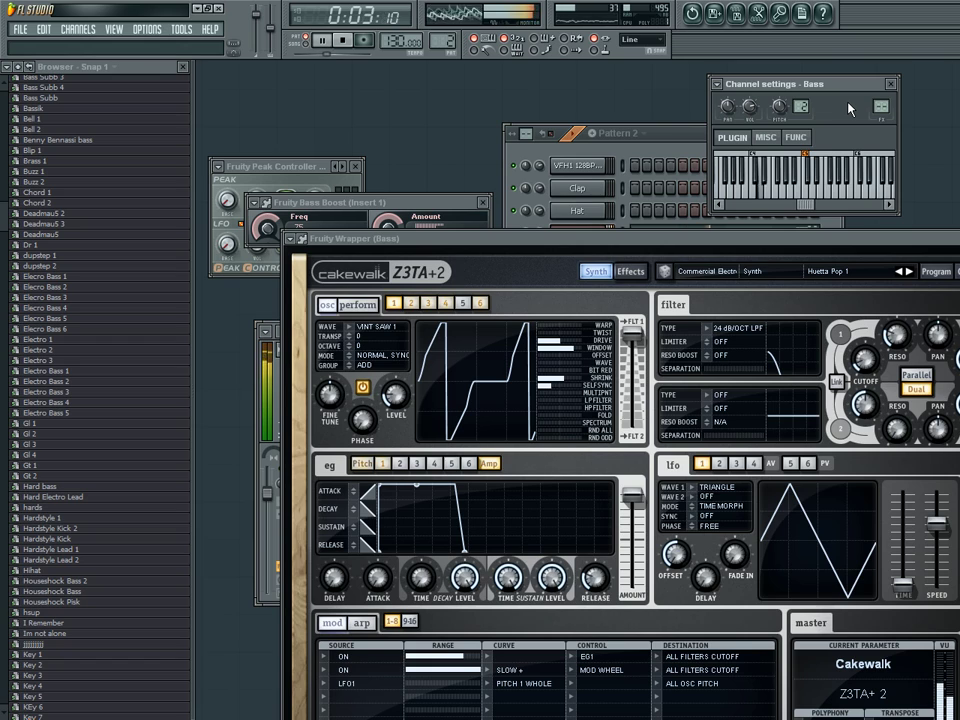
{"action": "key", "text": "ctrl+l"}
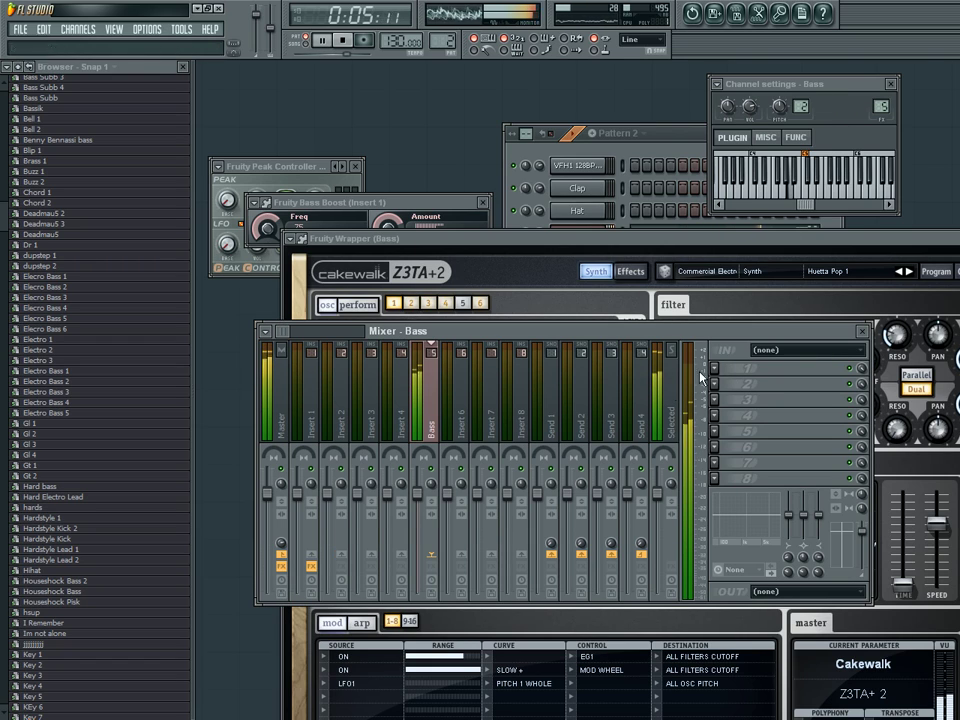
Step: Link the Bass mixer track's volume fader to Peak ctrl (Insert 1) - Peak+LFO with the Inverted mapping formula
{"action": "right_click", "coordinate": [420, 493]}
{"action": "left_click", "coordinate": [488, 604]}
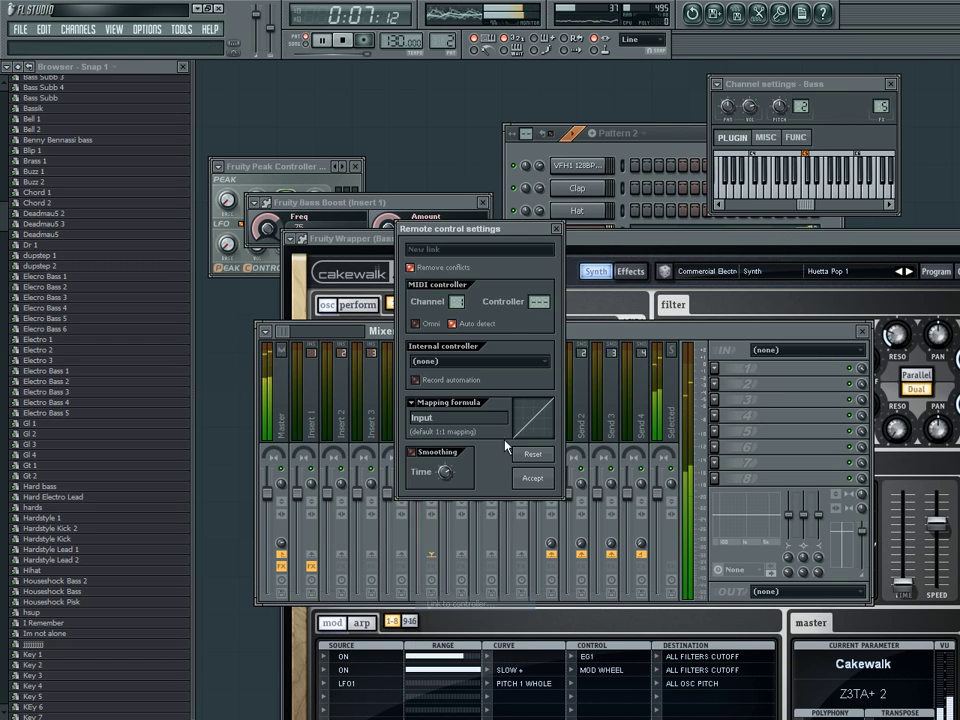
{"action": "left_click", "coordinate": [478, 361]}
{"action": "left_click", "coordinate": [450, 401]}
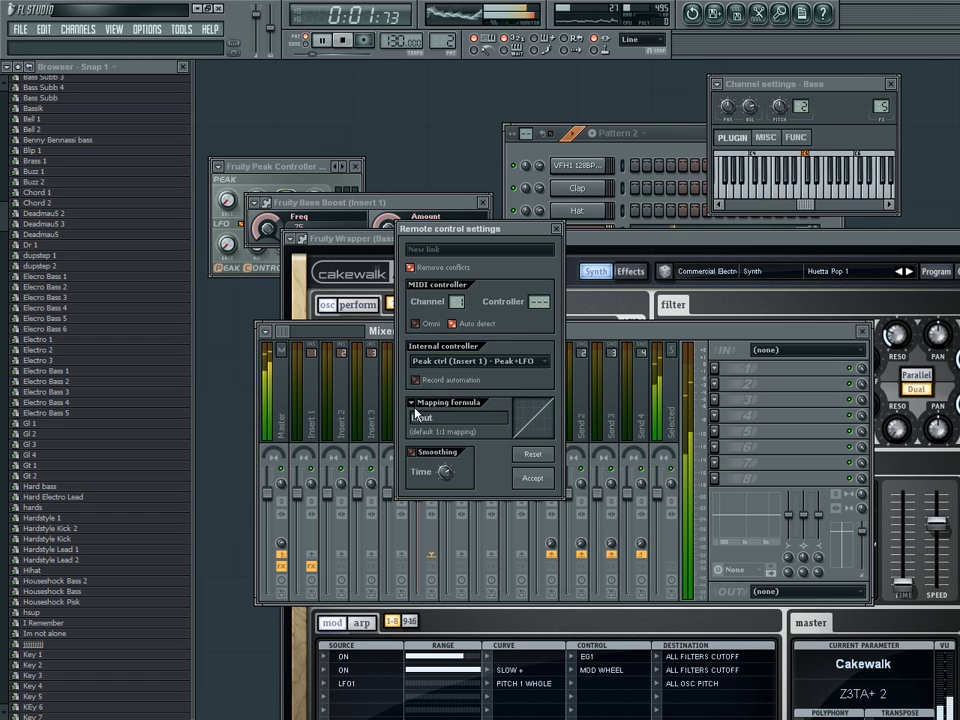
{"action": "left_click", "coordinate": [416, 413]}
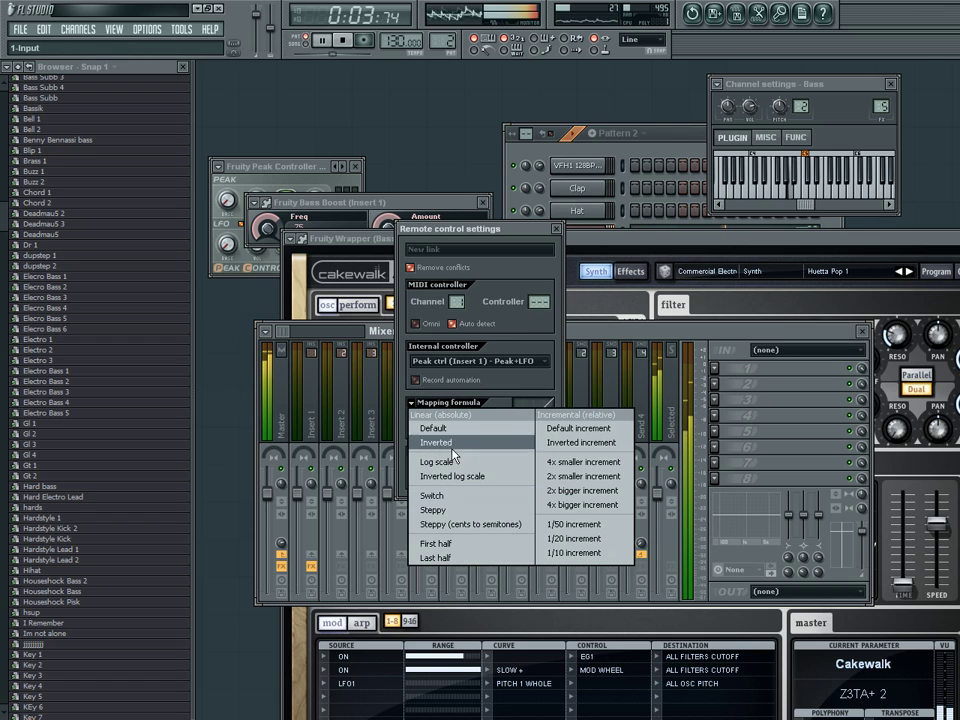
{"action": "left_click", "coordinate": [456, 443]}
{"action": "left_click", "coordinate": [533, 478]}
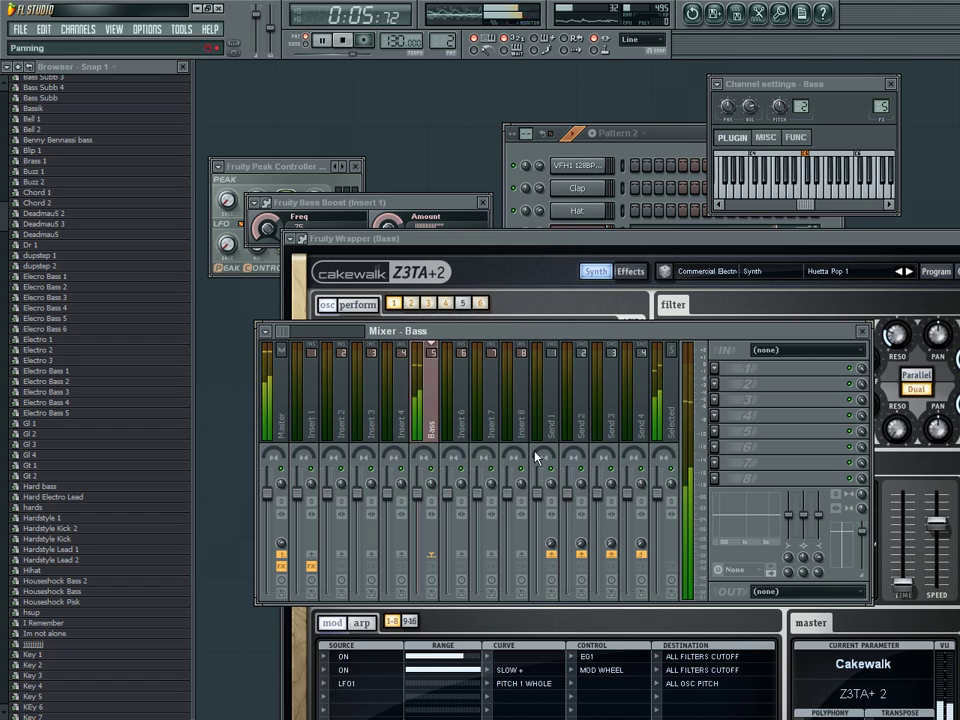
Step: Audition the kick over the playing bass line to check the volume ducking
{"action": "left_click", "coordinate": [590, 172]}
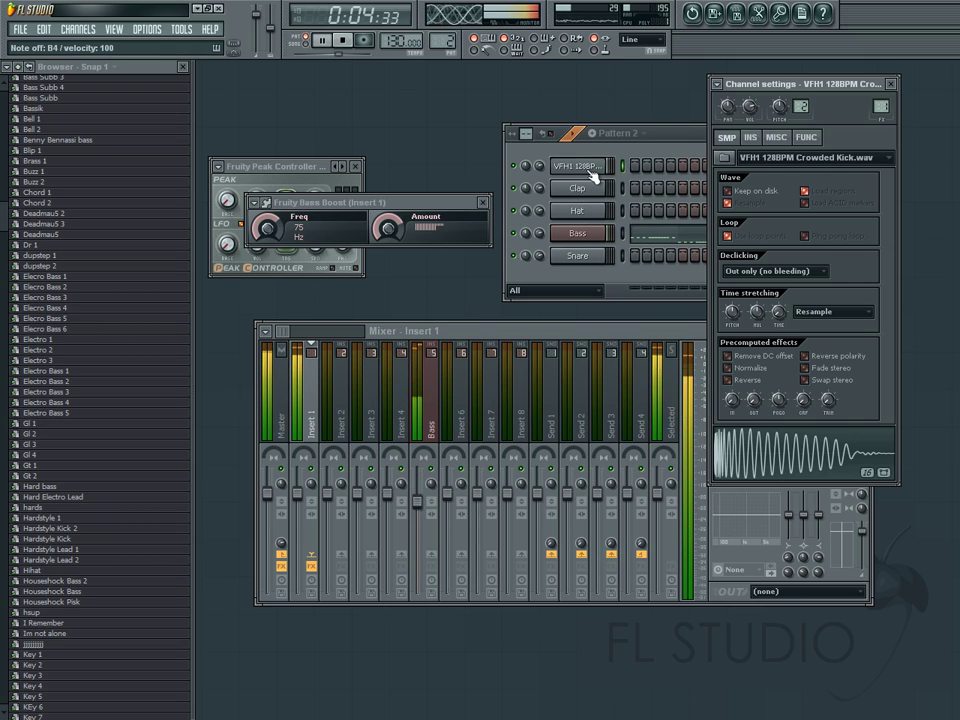
{"action": "left_click", "coordinate": [670, 134]}
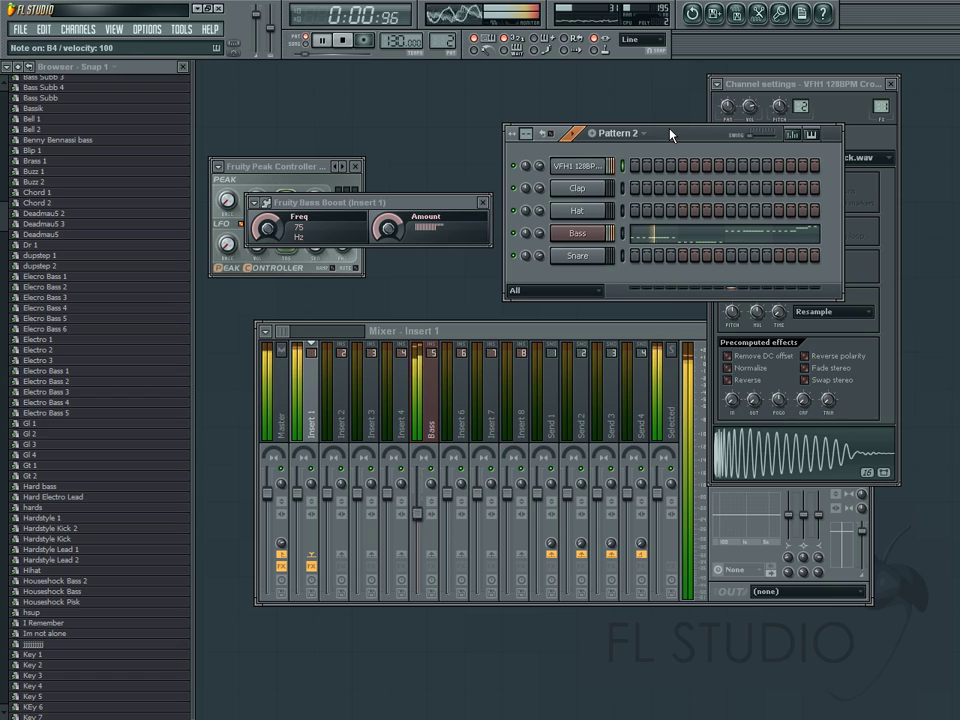
{"action": "key", "text": "space"}
Step: Examine the Bass channel's pattern 2 notes in the piano roll
{"action": "left_click", "coordinate": [677, 238]}
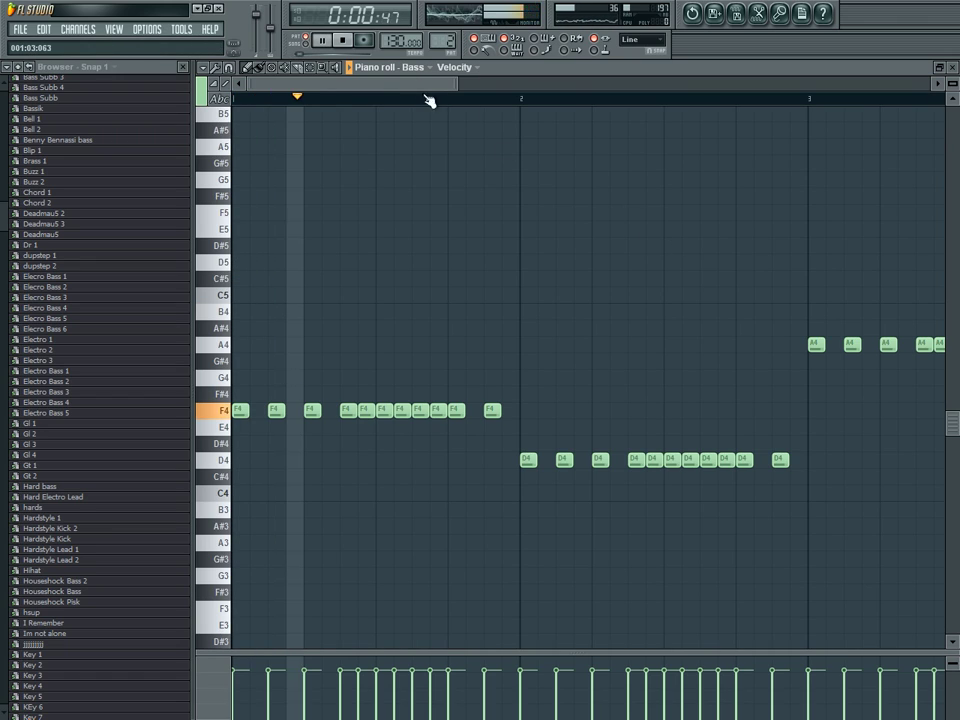
{"action": "left_click", "coordinate": [950, 74]}
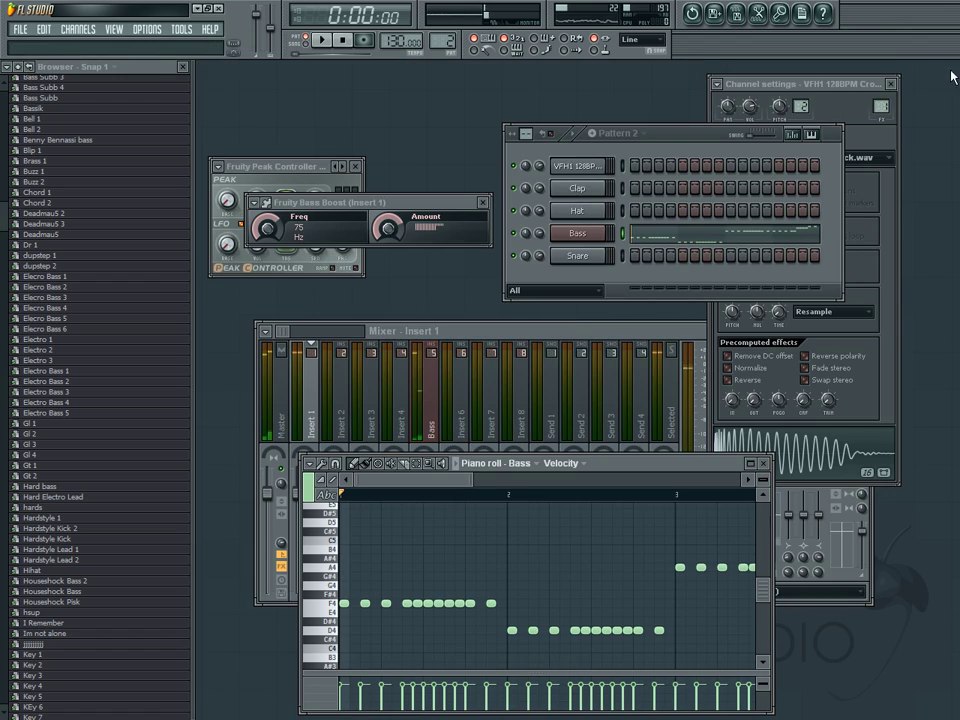
{"action": "left_click", "coordinate": [663, 238]}
{"action": "left_click", "coordinate": [688, 239]}
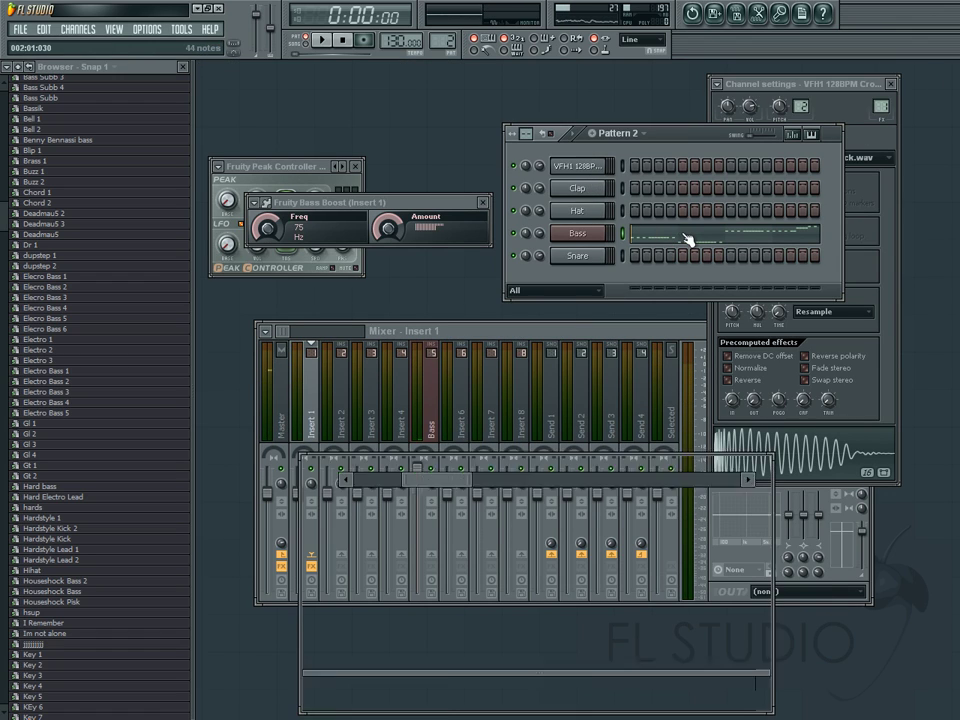
{"action": "left_click", "coordinate": [683, 242]}
{"action": "left_click", "coordinate": [580, 167]}
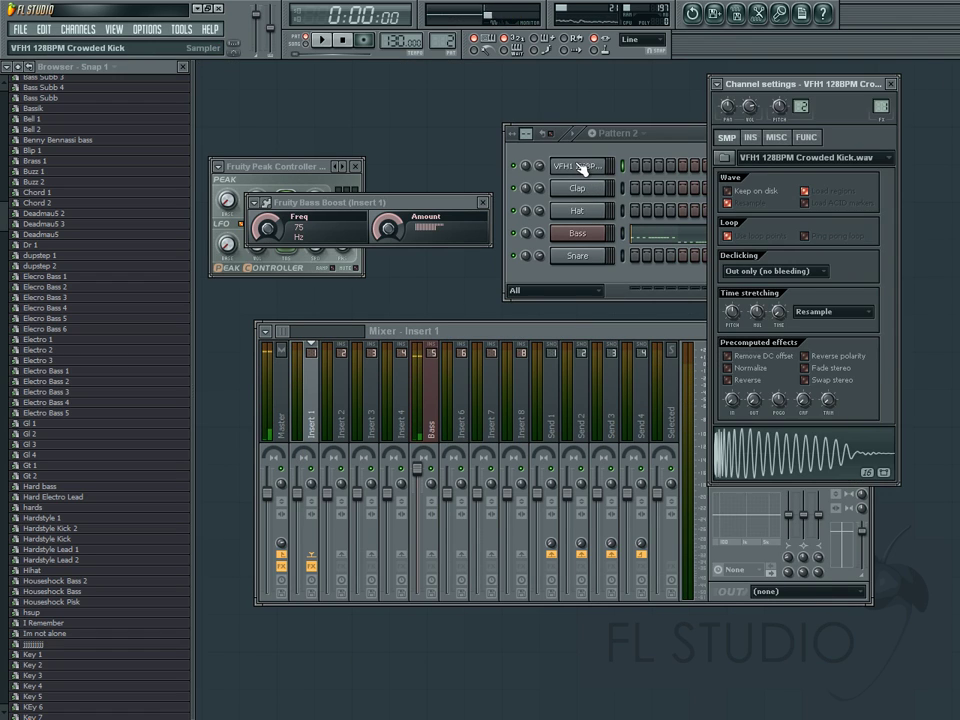
{"action": "left_click", "coordinate": [686, 243]}
{"action": "right_click", "coordinate": [594, 170]}
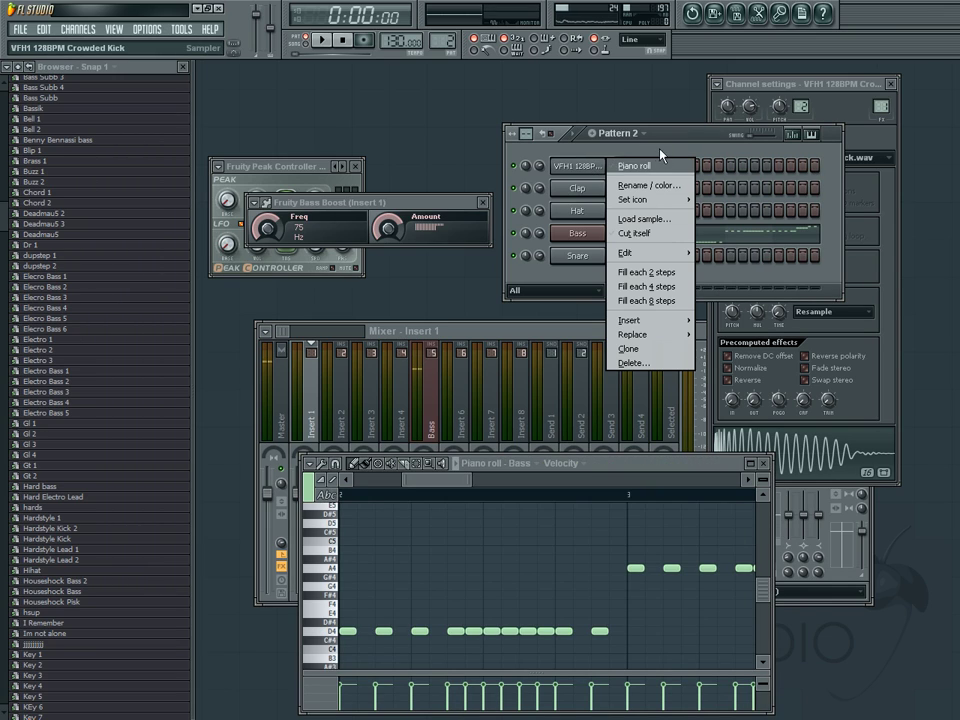
{"action": "left_click", "coordinate": [633, 166]}
{"action": "right_click", "coordinate": [594, 236]}
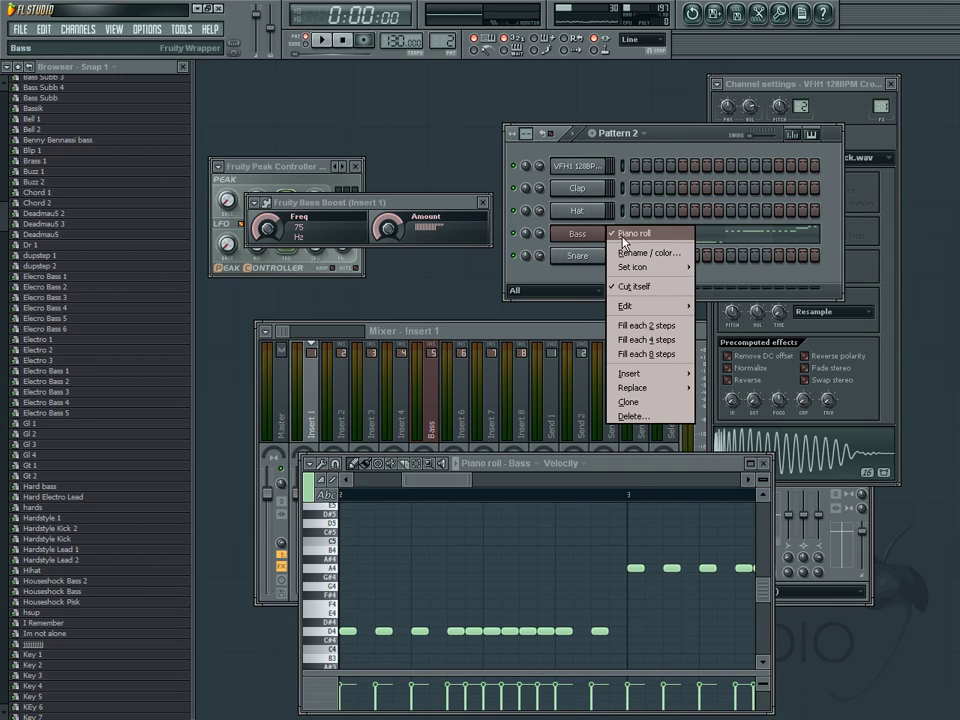
{"action": "left_click", "coordinate": [623, 240]}
{"action": "right_click", "coordinate": [601, 235]}
{"action": "left_click", "coordinate": [635, 236]}
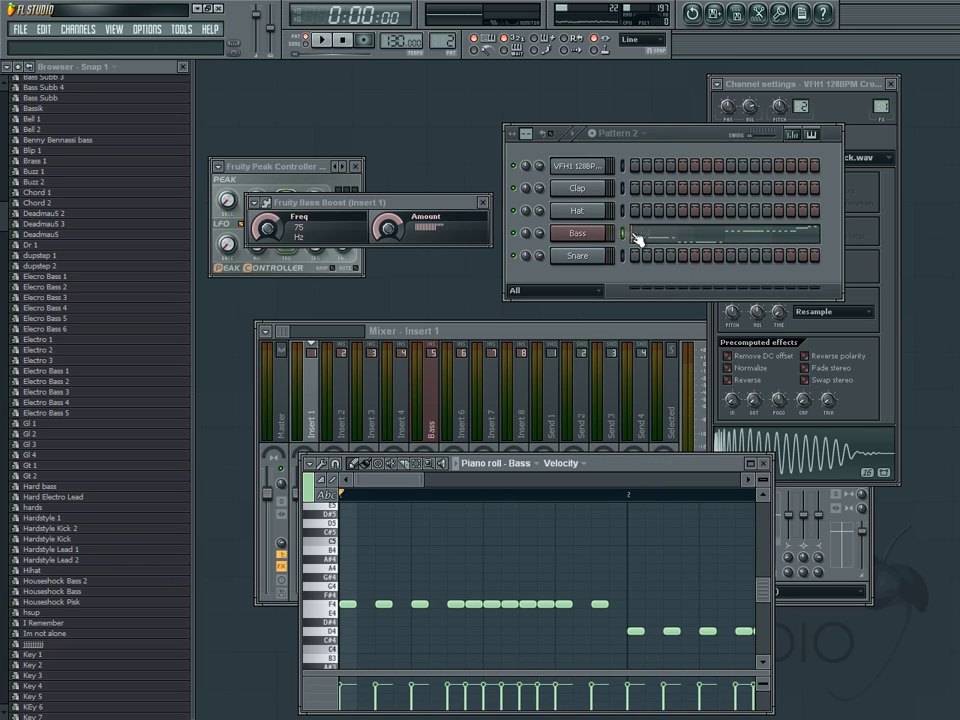
{"action": "double_click", "coordinate": [670, 465]}
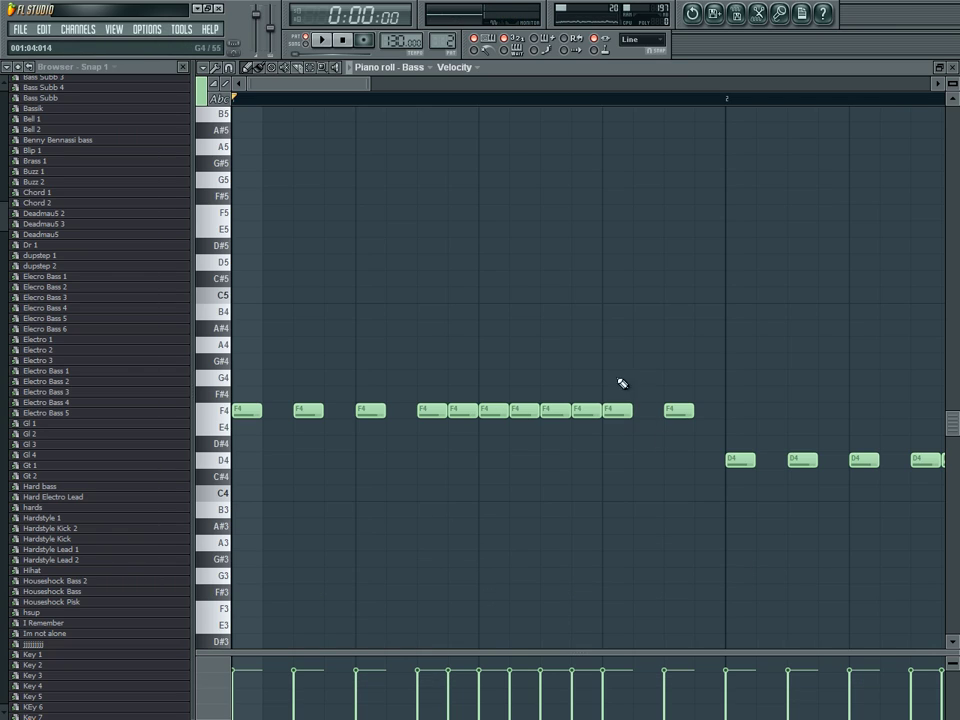
{"action": "left_click", "coordinate": [954, 80]}
Step: Switch to pattern 3 and fill the Crowded Kick channel with a hit on every fourth step
{"action": "key", "text": "F5"}
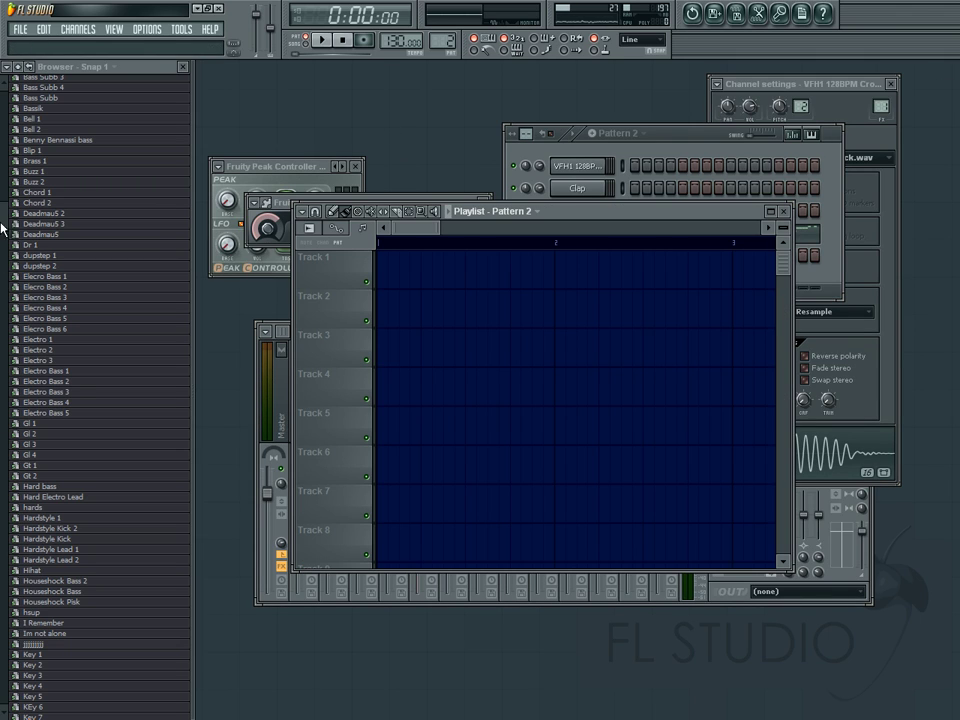
{"action": "left_click", "coordinate": [693, 142]}
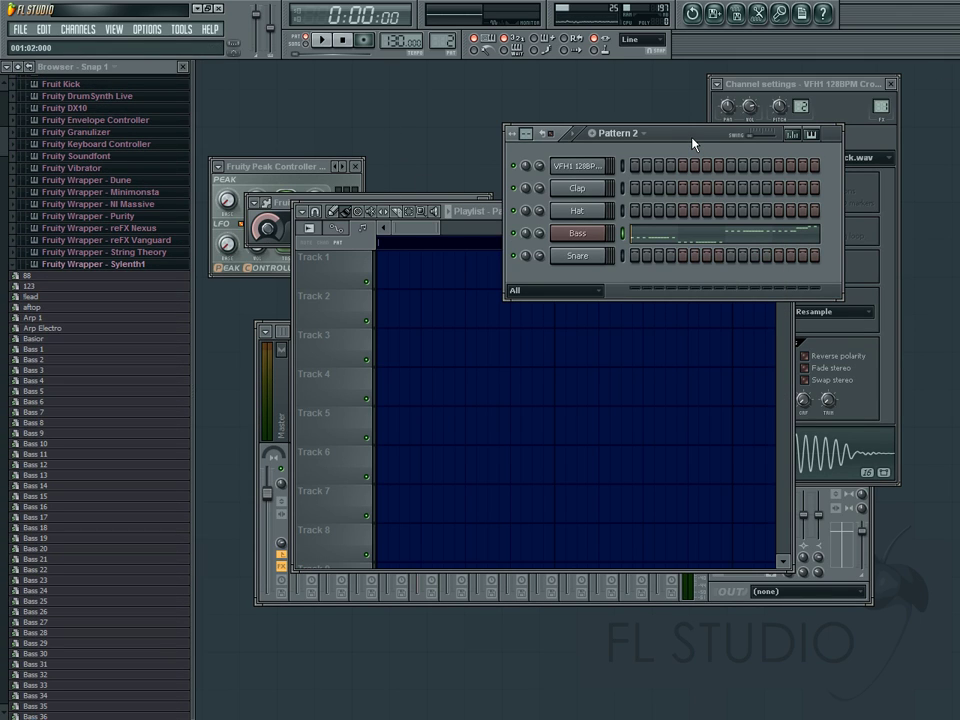
{"action": "key", "text": "3"}
{"action": "key", "text": "KP_Add"}
{"action": "key", "text": "KP_Add"}
{"action": "right_click", "coordinate": [600, 162]}
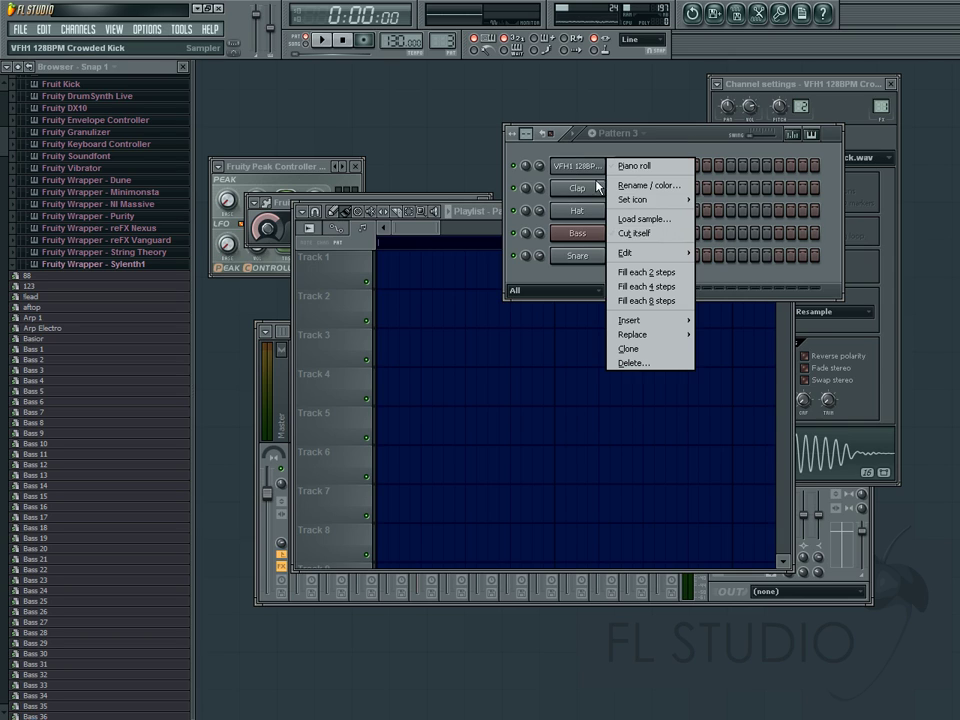
{"action": "left_click", "coordinate": [642, 287]}
Step: Place a Pattern 3 clip at bar 1 of Track 1 in the playlist and maximize the playlist
{"action": "left_click_drag", "start_coordinate": [445, 272], "coordinate": [388, 272]}
{"action": "right_click", "coordinate": [616, 285], "text": "ctrl"}
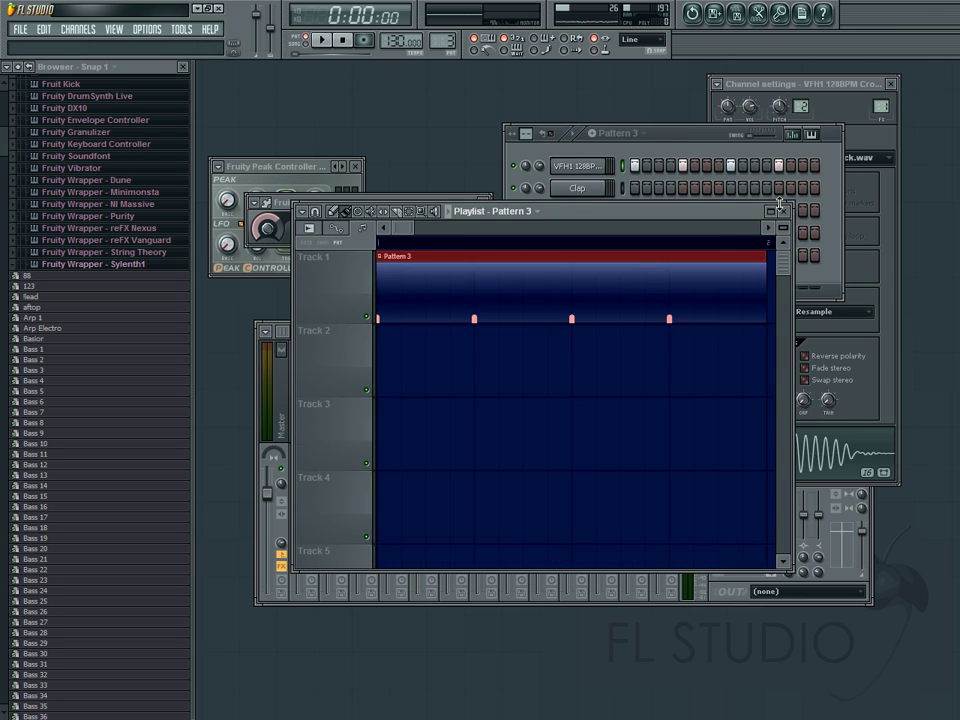
{"action": "left_click", "coordinate": [771, 211]}
{"action": "scroll", "coordinate": [615, 332], "scroll_direction": "down", "scroll_amount": 3}
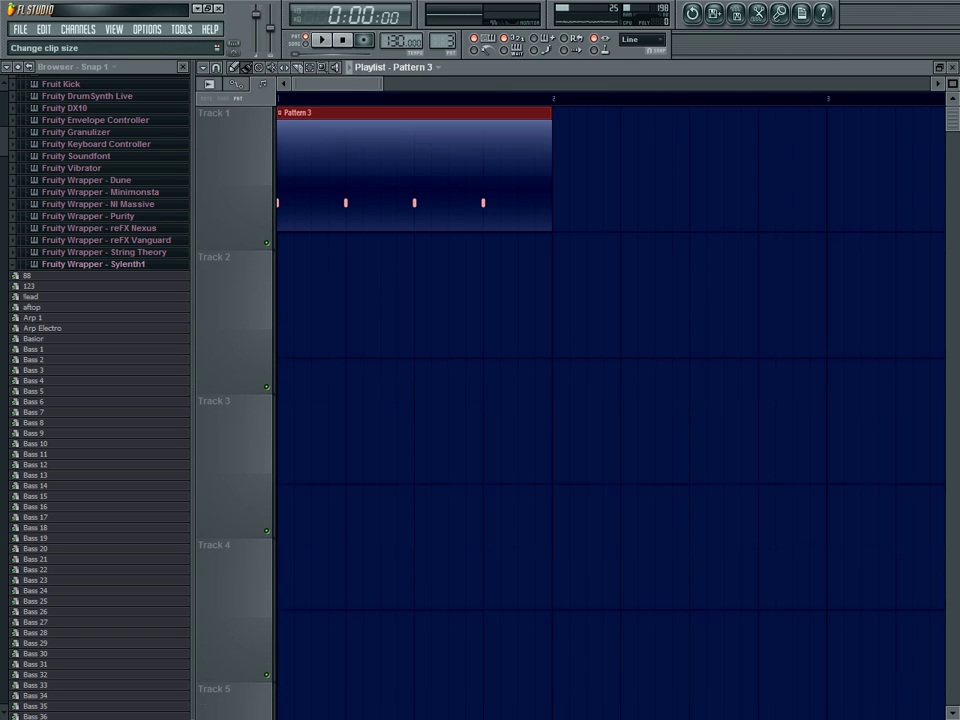
Step: Paint Pattern 3 clips across bars 2 to 4 of Track 1 and play the pattern
{"action": "left_click_drag", "start_coordinate": [951, 84], "coordinate": [951, 86]}
{"action": "left_click_drag", "start_coordinate": [563, 120], "coordinate": [840, 120]}
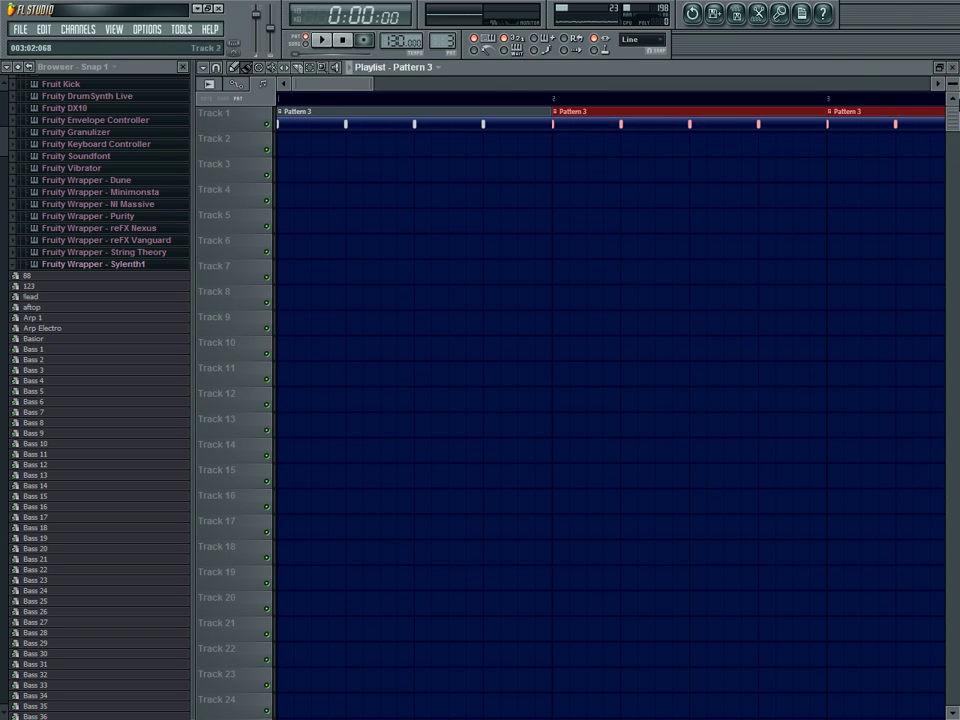
{"action": "scroll", "coordinate": [793, 221], "scroll_direction": "down", "scroll_amount": 5}
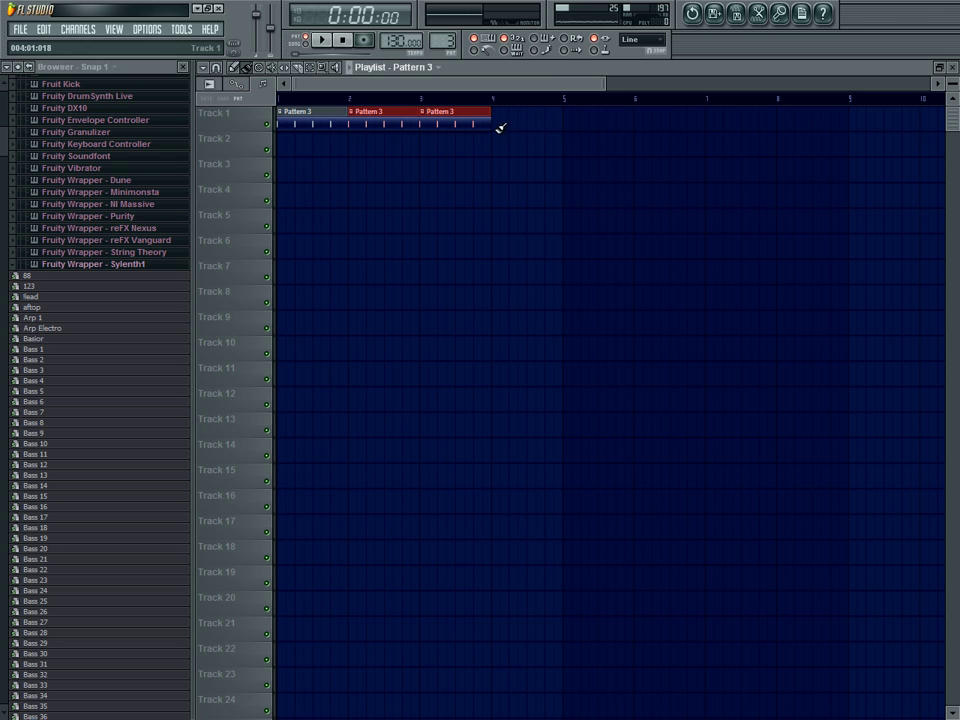
{"action": "left_click", "coordinate": [500, 128]}
{"action": "right_click", "coordinate": [502, 153], "text": "ctrl"}
{"action": "key", "text": "space"}
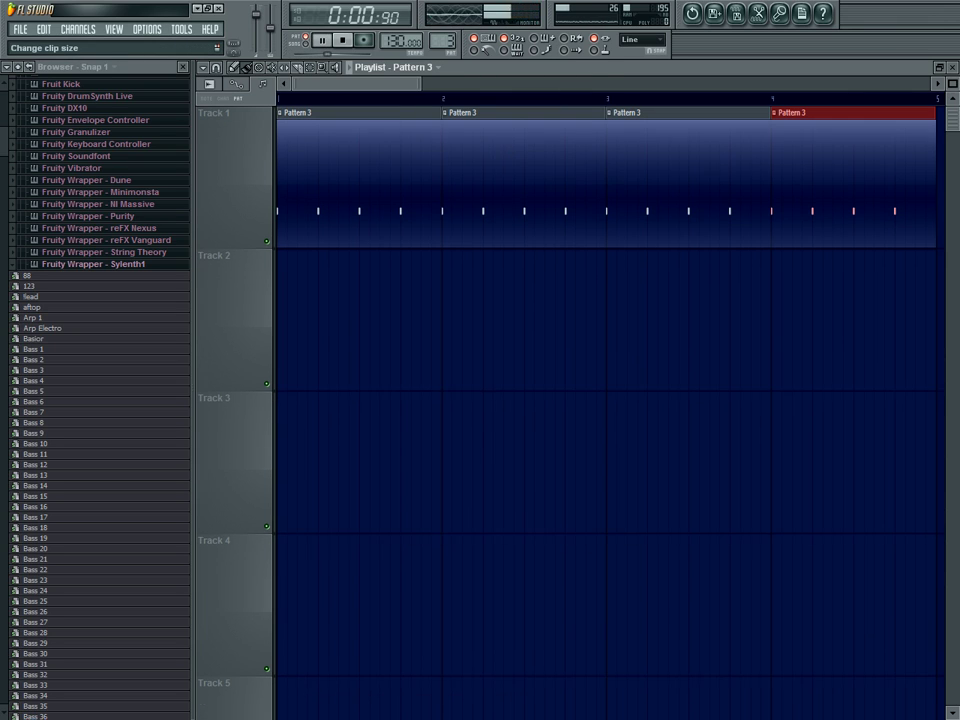
{"action": "left_click_drag", "start_coordinate": [949, 96], "coordinate": [949, 88]}
Step: Switch to pattern 4, place Clap hits on steps 5 and 13, and set playback to song mode
{"action": "key", "text": "F6"}
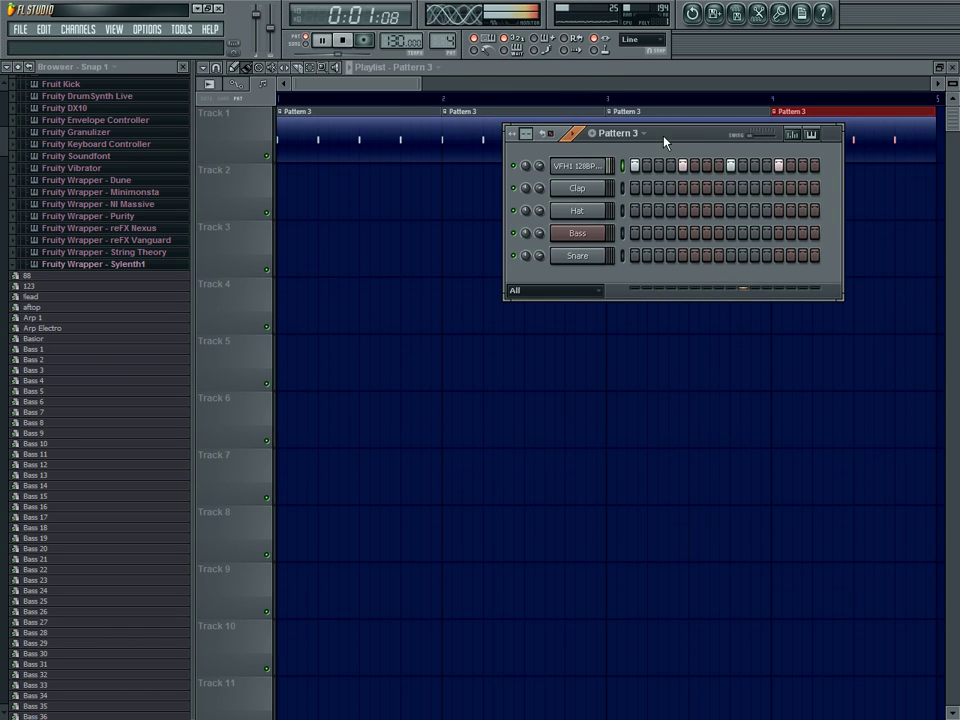
{"action": "key", "text": "plus"}
{"action": "left_click", "coordinate": [306, 46]}
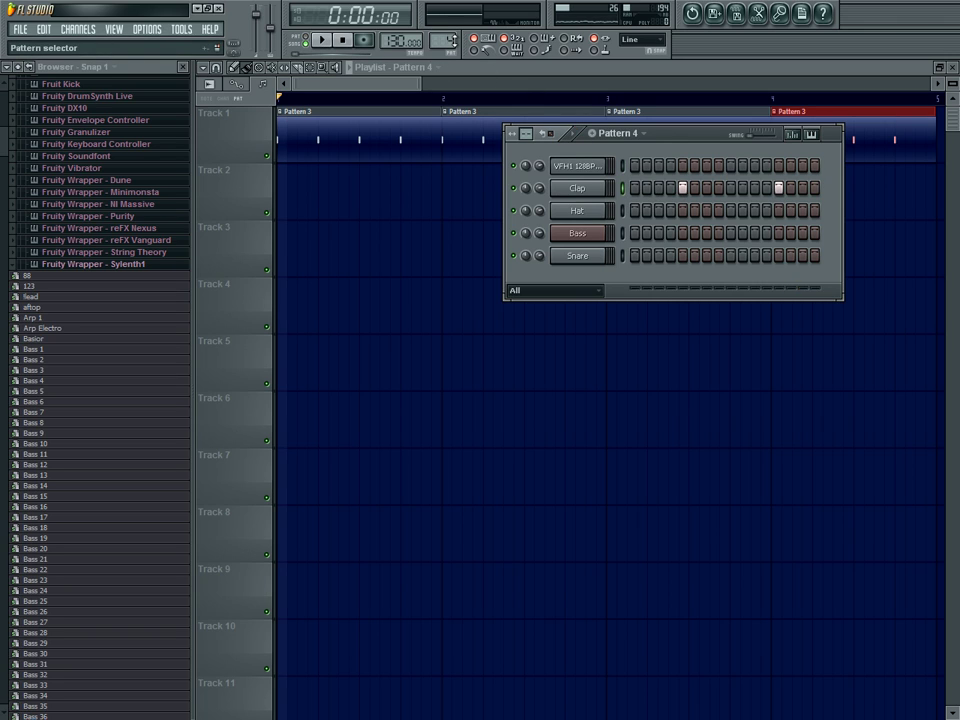
Step: Paint Pattern 4 clips across bars 1 to 4 of Track 2 and play the arrangement while viewing the mixer levels
{"action": "key", "text": "F6"}
{"action": "scroll", "coordinate": [536, 203], "scroll_direction": "down", "scroll_amount": 3}
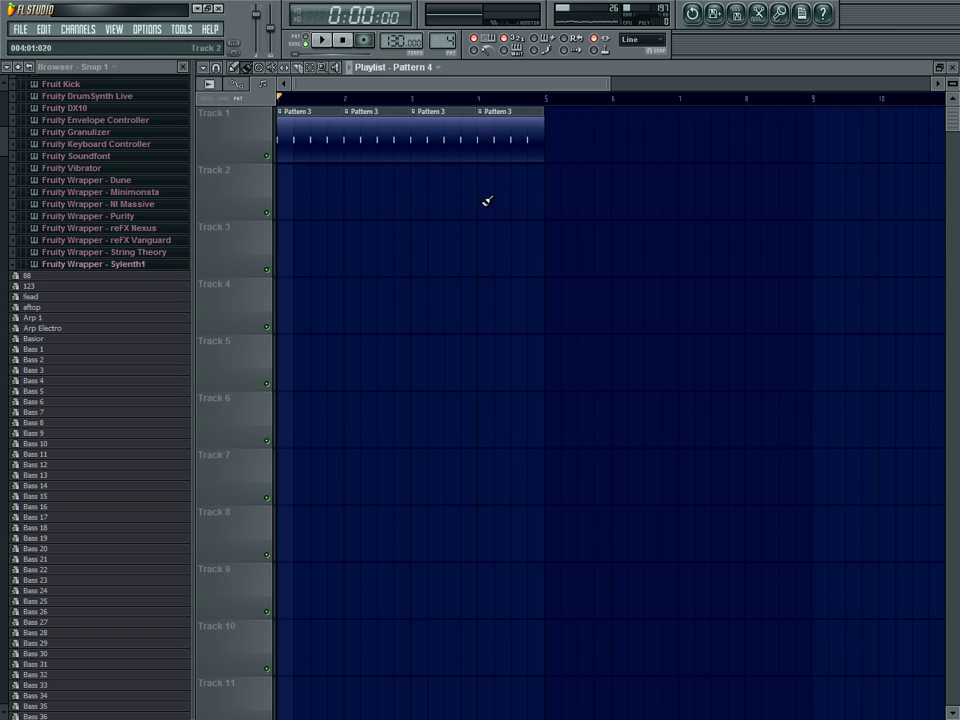
{"action": "left_click_drag", "start_coordinate": [487, 201], "coordinate": [280, 201]}
{"action": "key", "text": "F6"}
{"action": "key", "text": "space"}
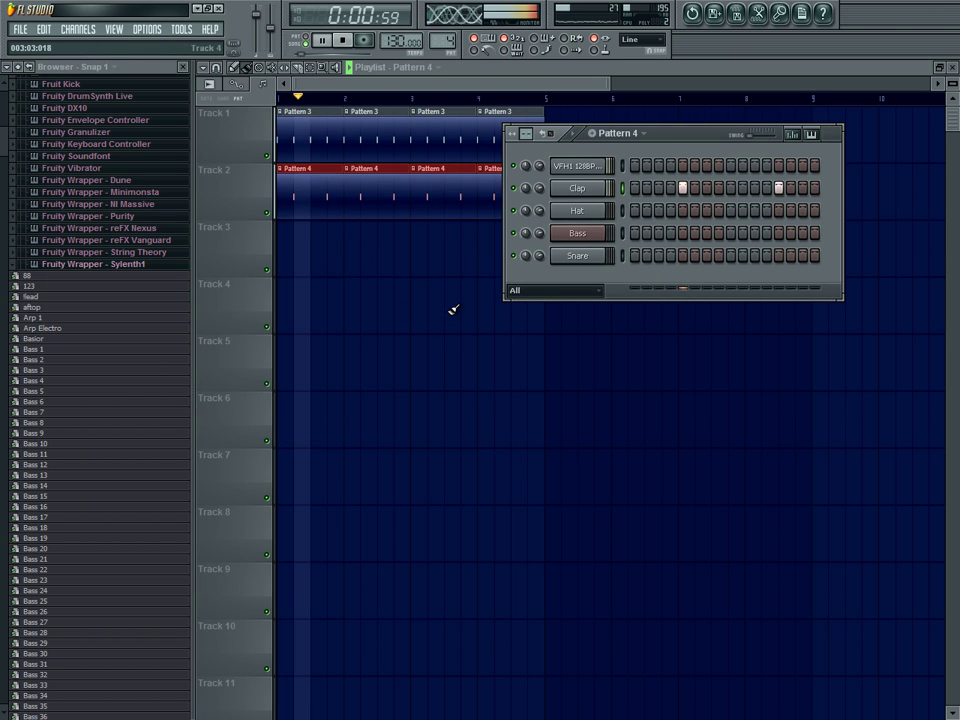
{"action": "key", "text": "F9"}
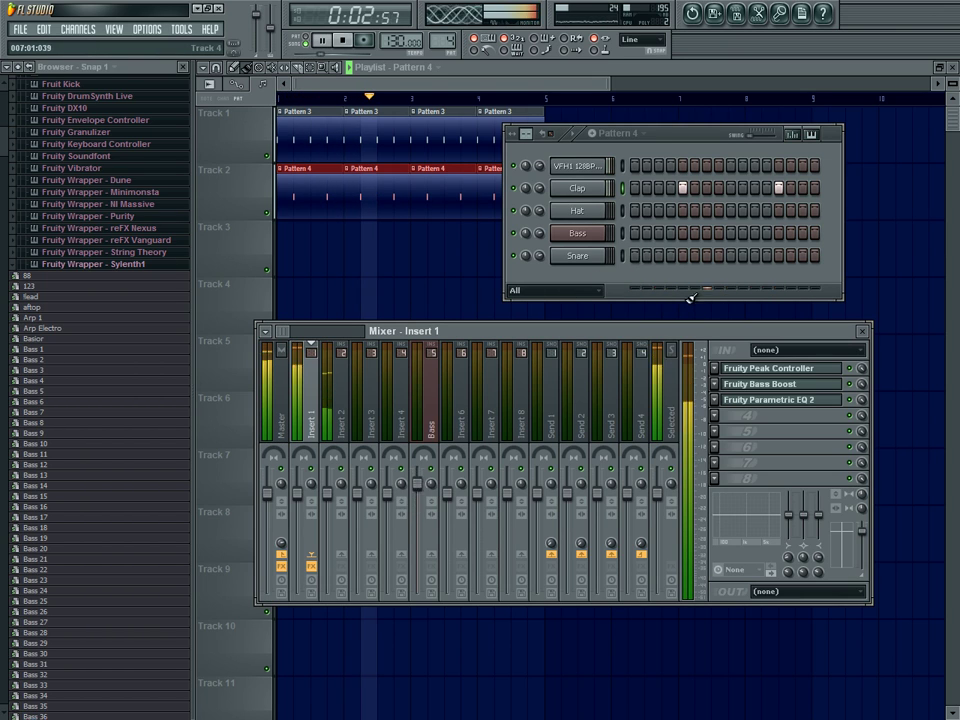
{"action": "key", "text": "space"}
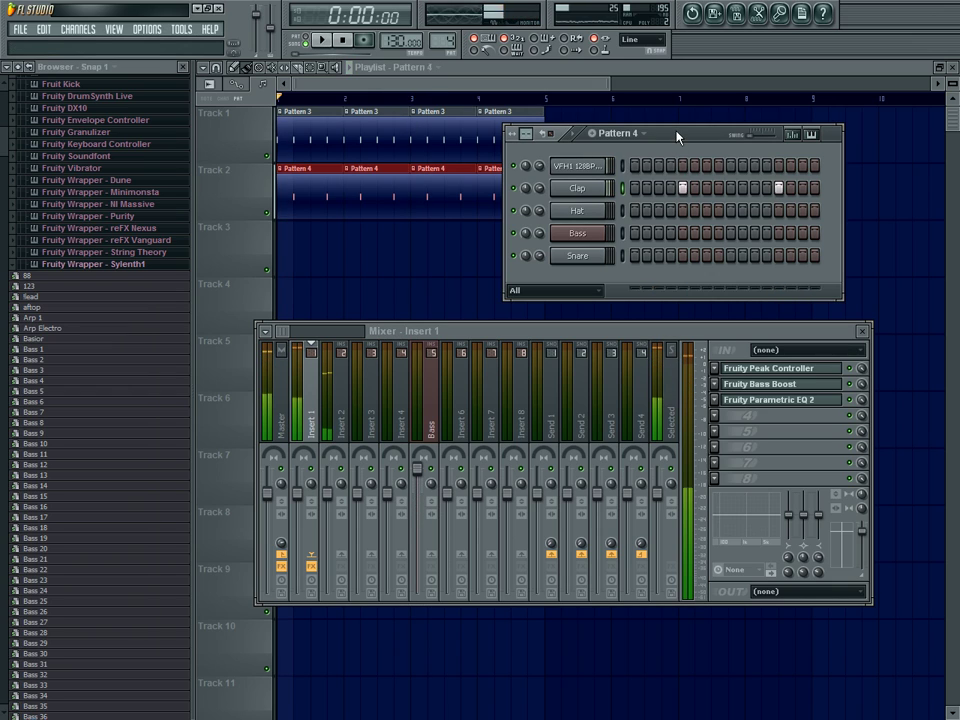
Step: Select and copy the first-bar F4 notes of the Bass channel in pattern 1
{"action": "key", "text": "KP_Subtract"}
{"action": "key", "text": "KP_Subtract"}
{"action": "key", "text": "KP_Subtract"}
{"action": "left_click", "coordinate": [652, 238]}
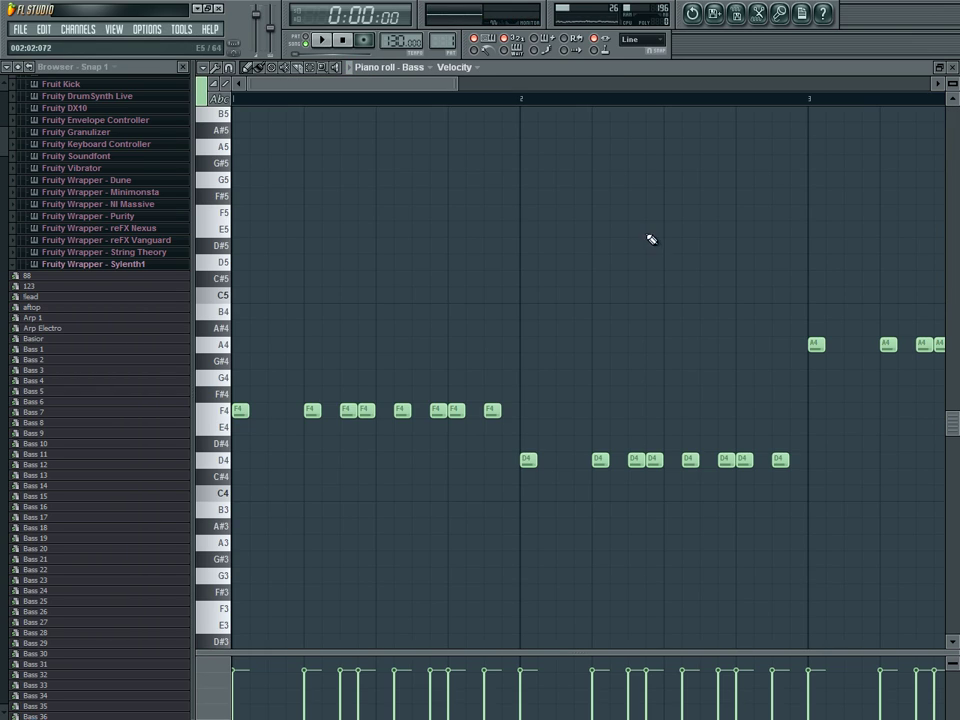
{"action": "left_click_drag", "start_coordinate": [517, 447], "coordinate": [185, 366]}
{"action": "key", "text": "F6"}
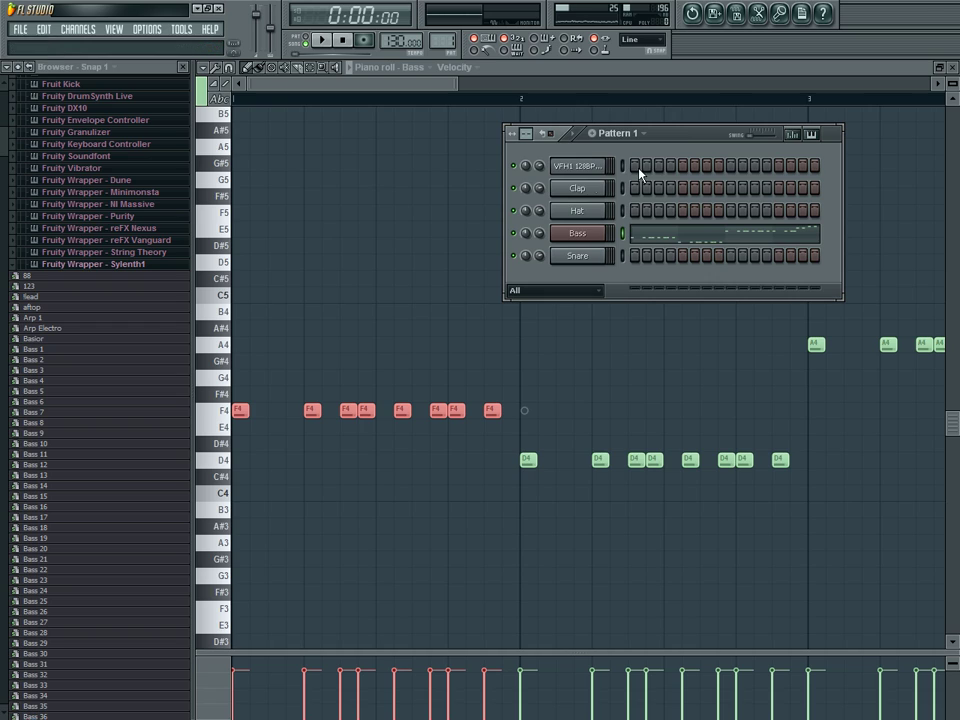
Step: Switch to pattern 5, paste the copied F4 notes into the Bass channel's piano roll, and deselect them
{"action": "key", "text": "KP_Add"}
{"action": "key", "text": "KP_Add"}
{"action": "key", "text": "KP_Add"}
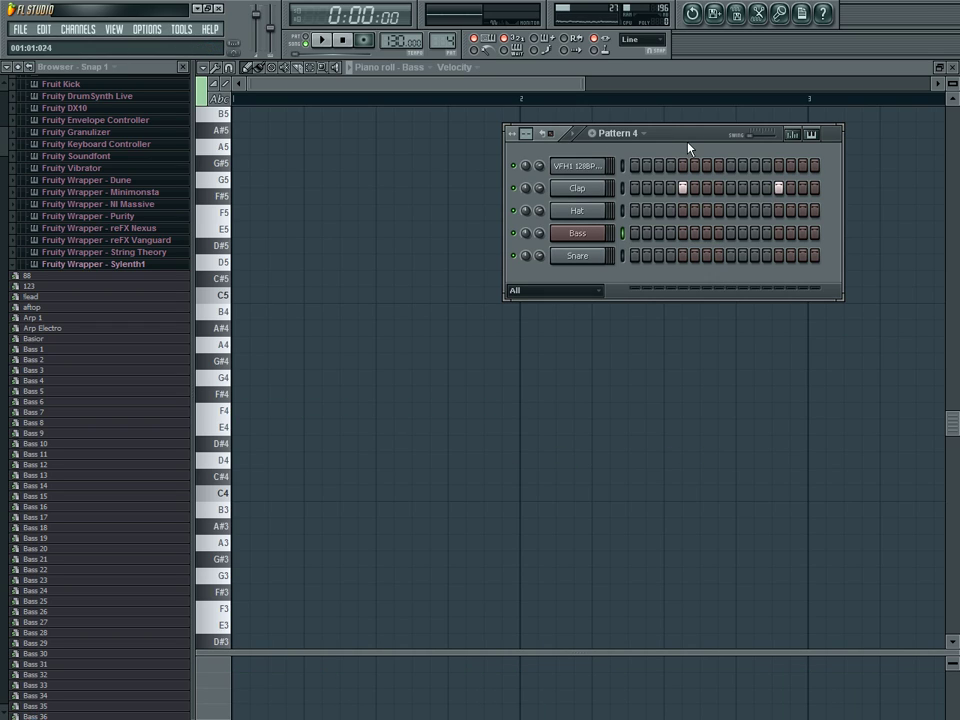
{"action": "key", "text": "KP_Add"}
{"action": "key", "text": "F6"}
{"action": "key", "text": "ctrl+v"}
{"action": "key", "text": "ctrl+d"}
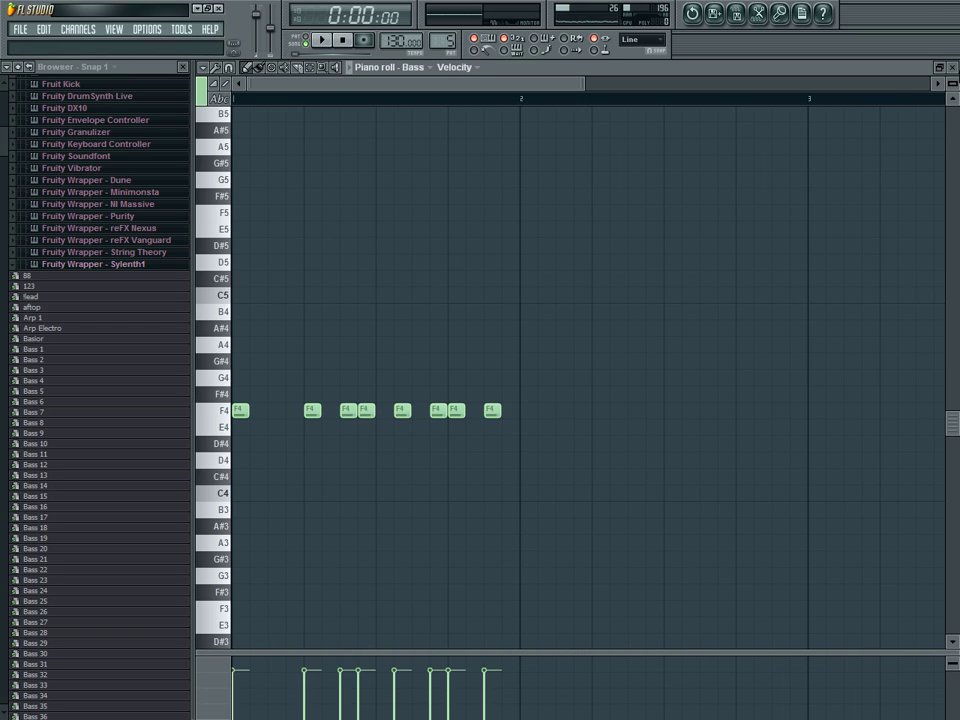
Step: Return to the playlist and paint Pattern 5 clips across bars 1 to 4 of Track 3 during playback
{"action": "left_click", "coordinate": [954, 68]}
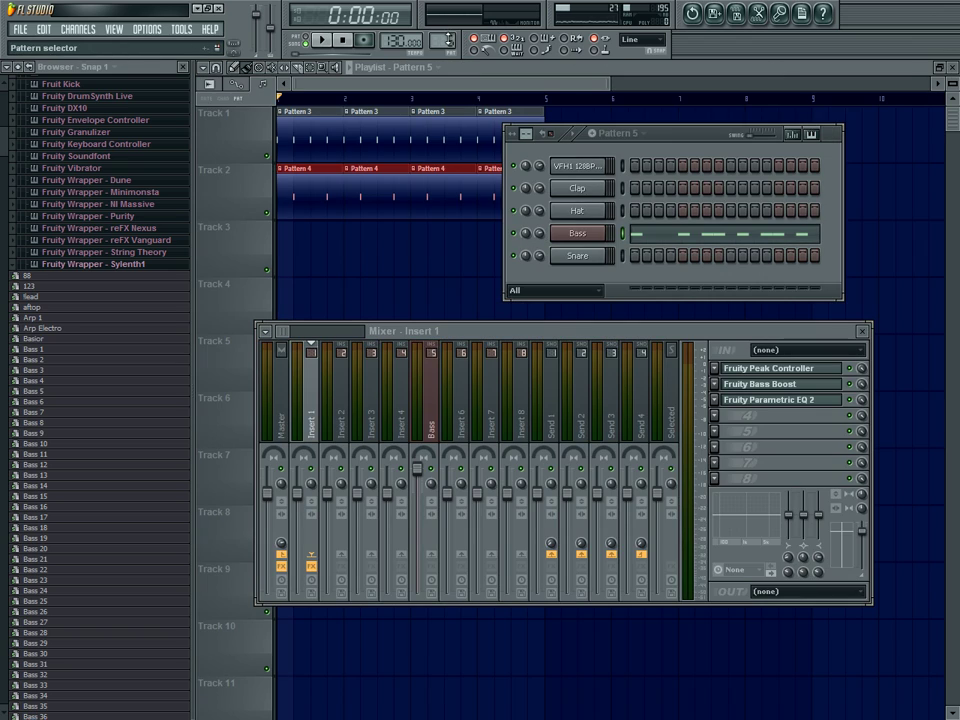
{"action": "key", "text": "F12"}
{"action": "left_click", "coordinate": [278, 260]}
{"action": "key", "text": "space"}
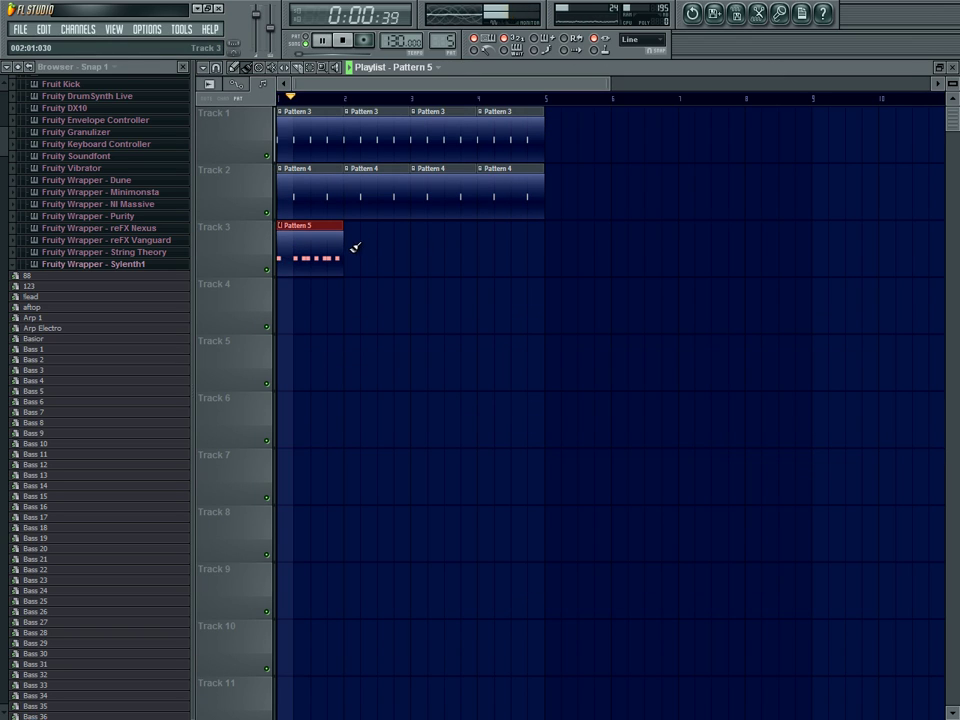
{"action": "mouse_move", "coordinate": [356, 244]}
{"action": "left_mouse_down"}
{"action": "mouse_move", "coordinate": [506, 240]}
{"action": "mouse_move", "coordinate": [535, 250]}
{"action": "left_mouse_up"}
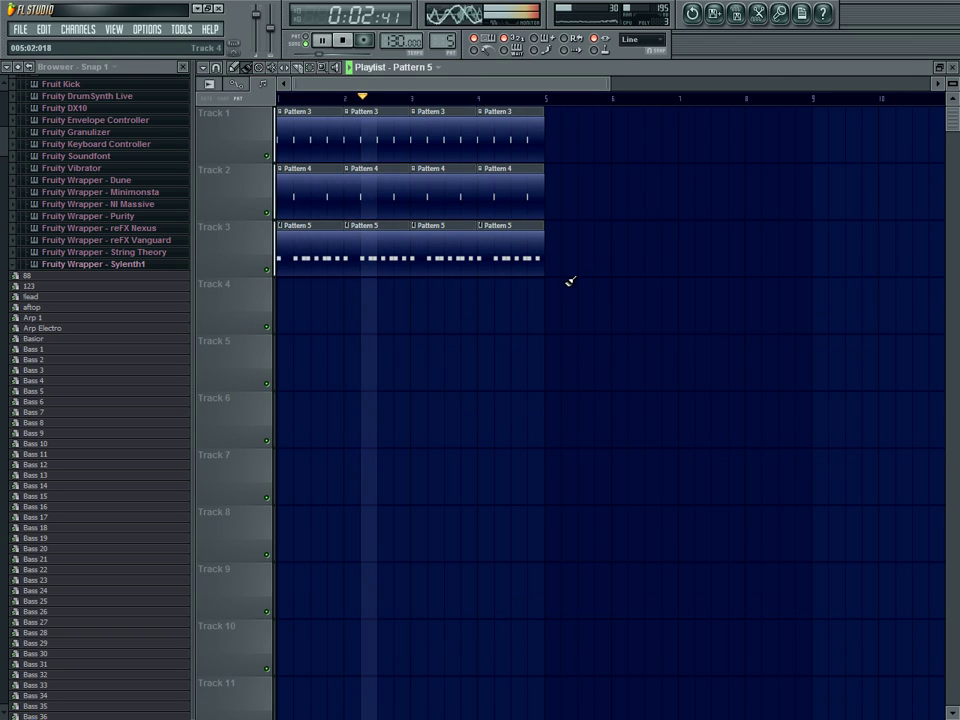
Step: Extend the Pattern 3 clips on Track 1 through bar 9 and the Pattern 4 and Pattern 5 clips through bar 8
{"action": "left_click_drag", "start_coordinate": [545, 201], "coordinate": [759, 208]}
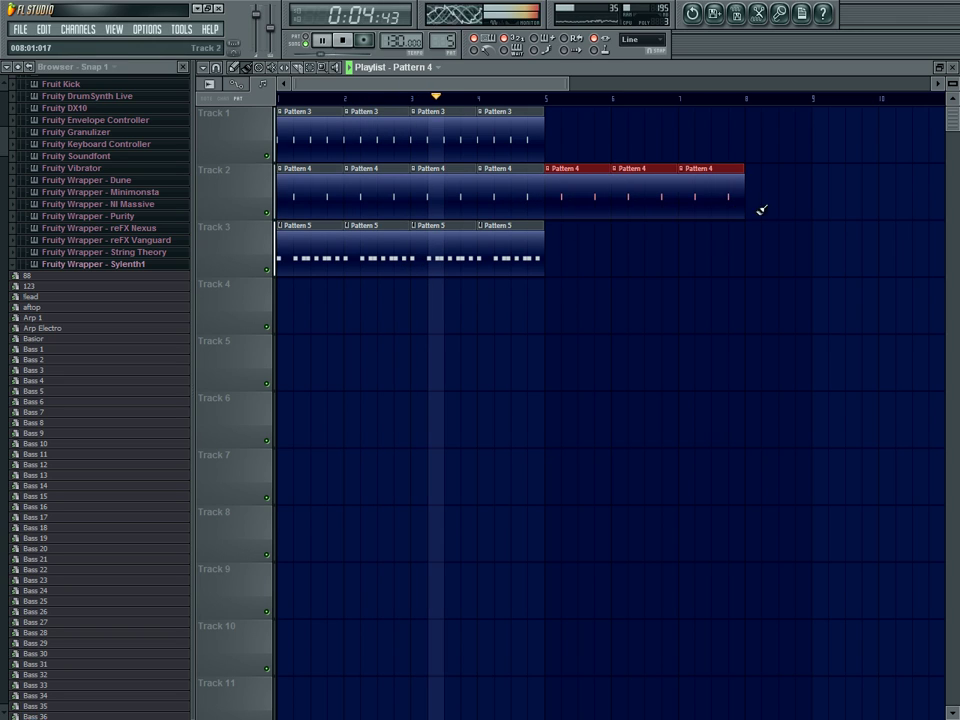
{"action": "left_click", "coordinate": [530, 133]}
{"action": "left_click_drag", "start_coordinate": [553, 131], "coordinate": [850, 133]}
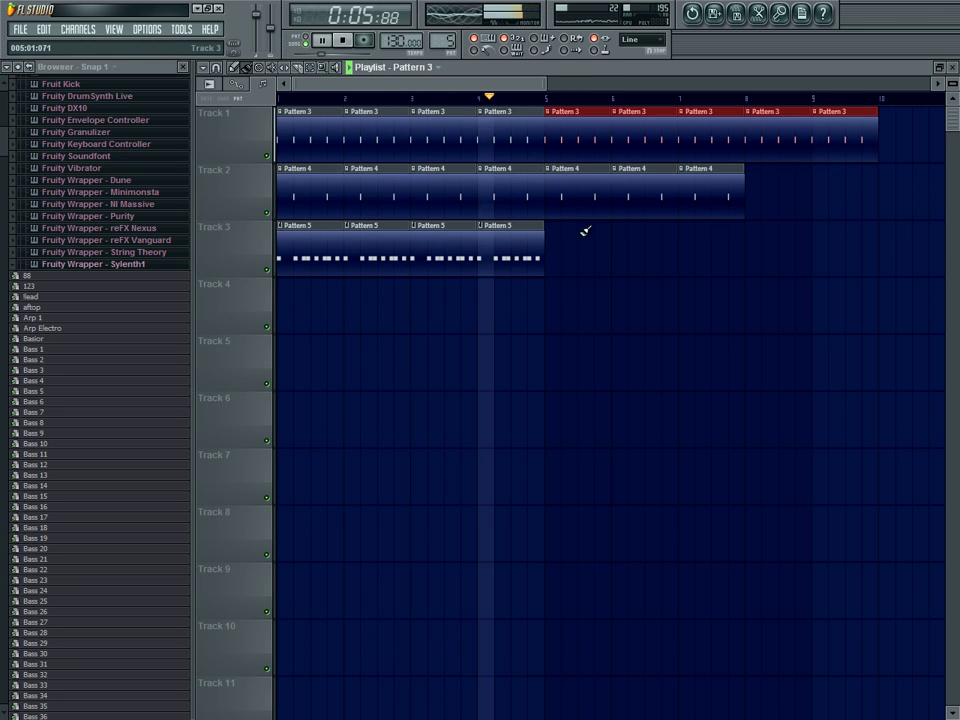
{"action": "left_click", "coordinate": [718, 197]}
{"action": "left_click", "coordinate": [754, 190]}
{"action": "key", "text": "space"}
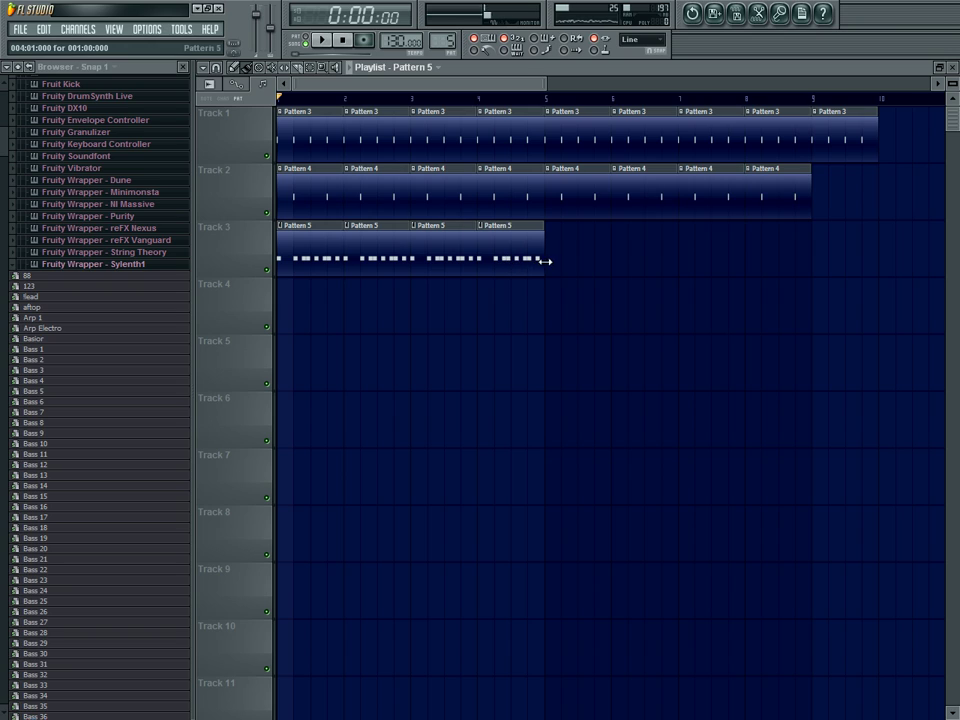
{"action": "left_click_drag", "start_coordinate": [556, 258], "coordinate": [799, 257]}
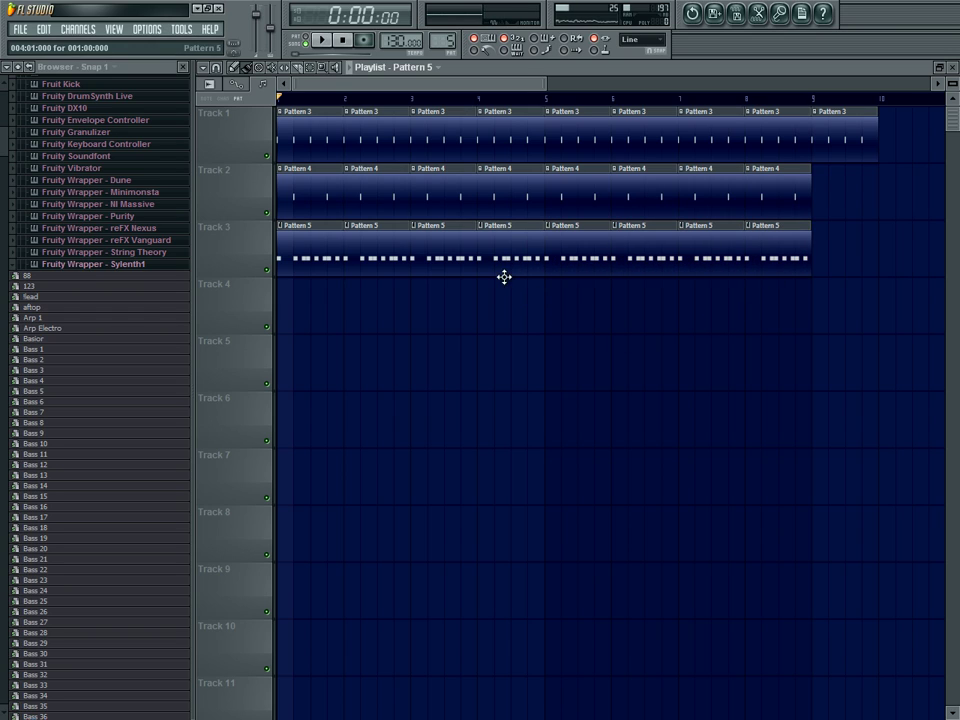
Step: Edit pattern 5's bass line by moving the second F4 note one step earlier and deleting the fourth note
{"action": "double_click", "coordinate": [597, 265]}
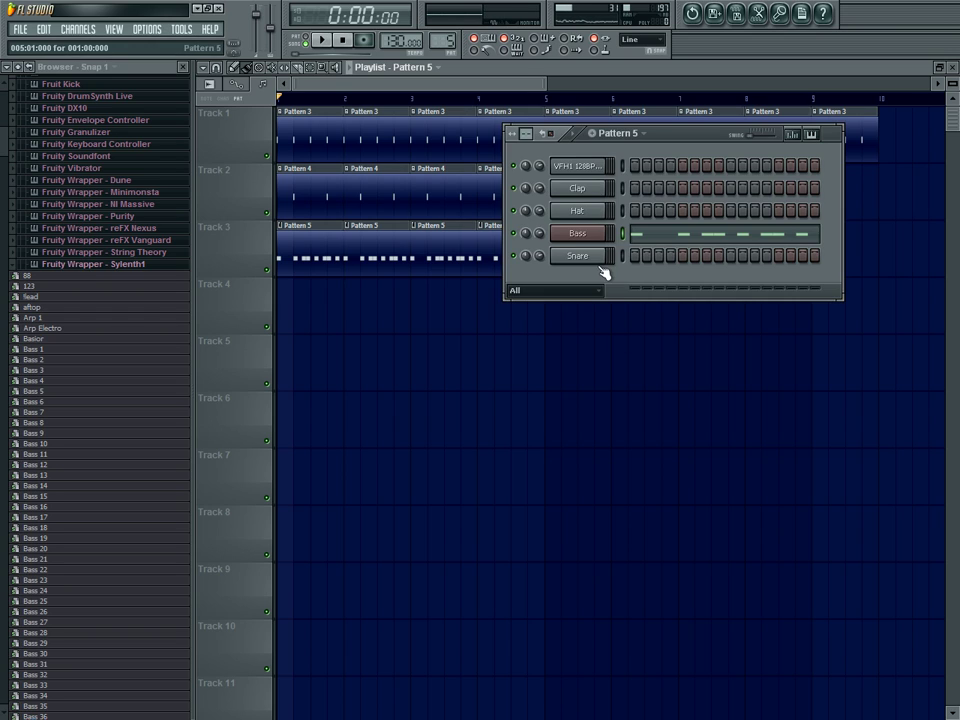
{"action": "left_click", "coordinate": [692, 240]}
{"action": "key", "text": "space"}
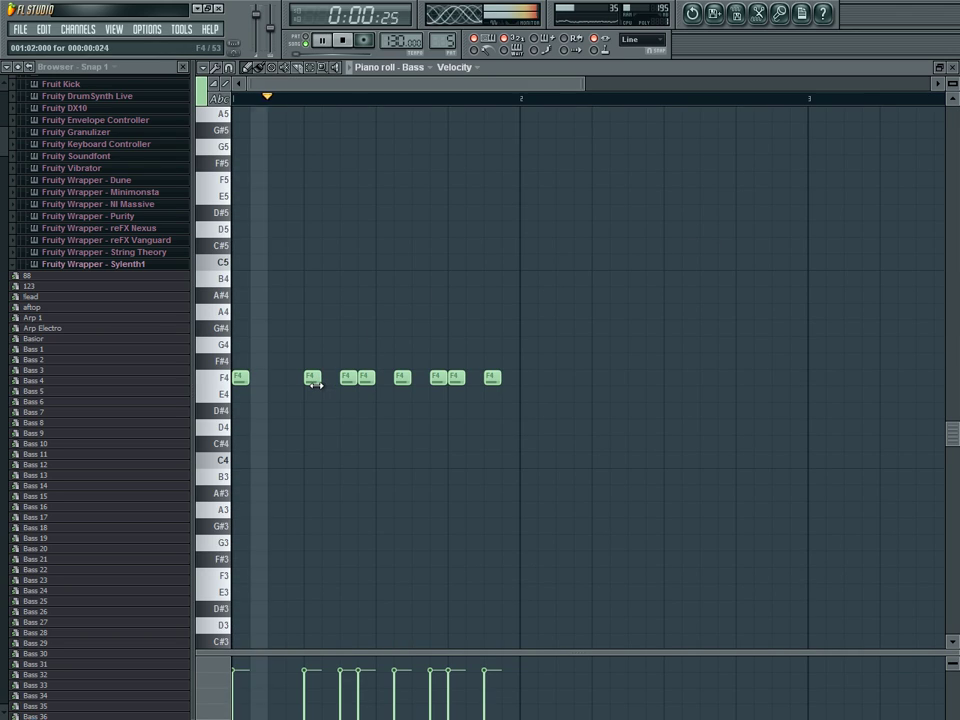
{"action": "key", "text": "space"}
{"action": "left_click_drag", "start_coordinate": [309, 380], "coordinate": [290, 381]}
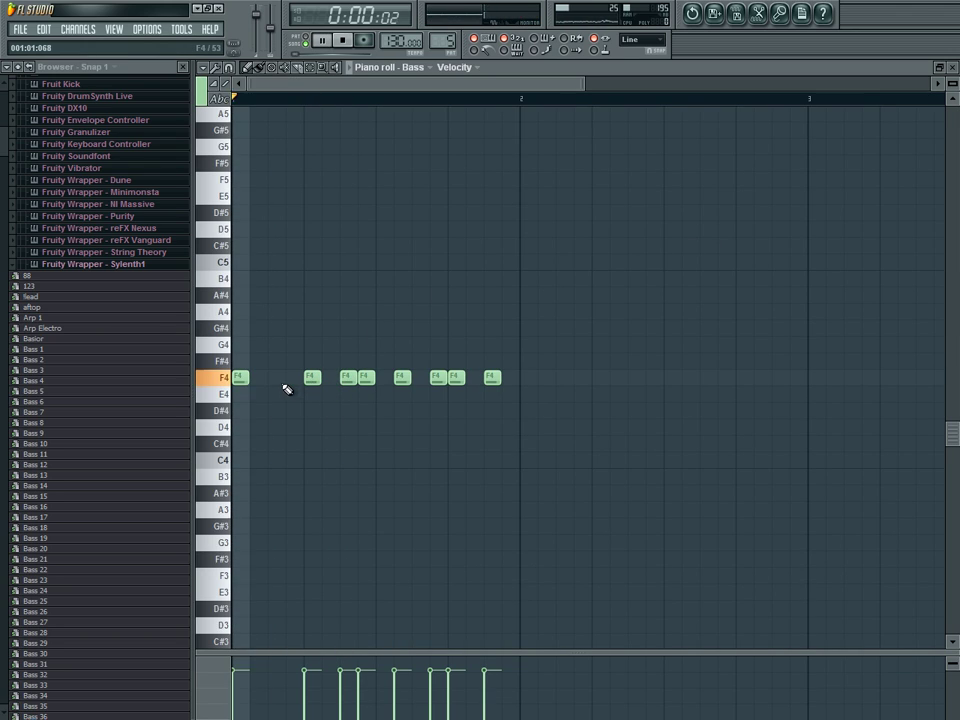
{"action": "key", "text": "space"}
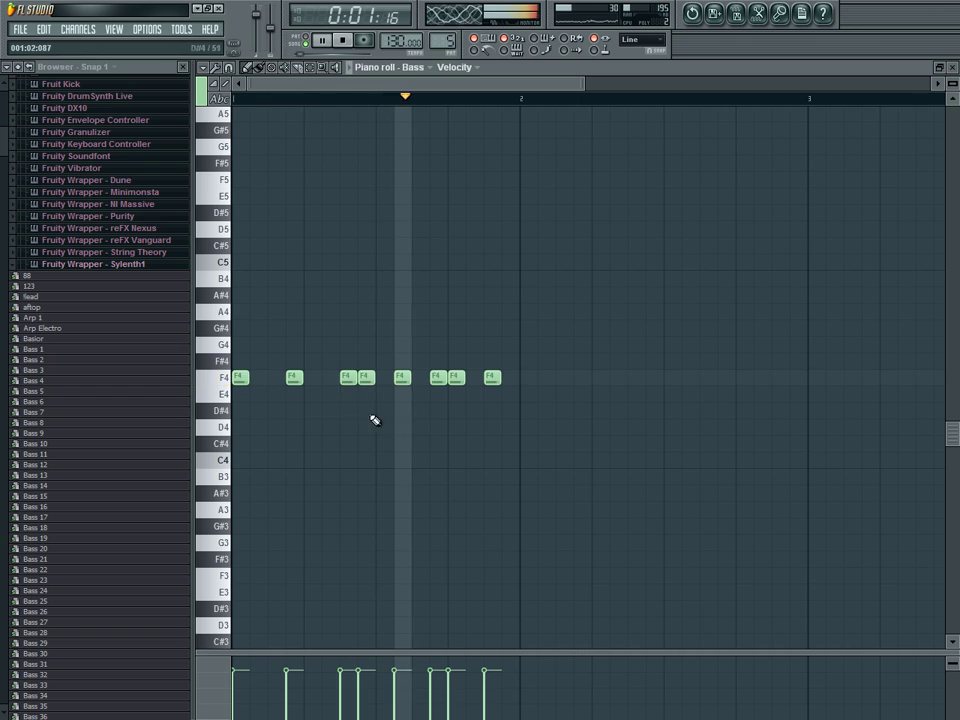
{"action": "right_click", "coordinate": [364, 379]}
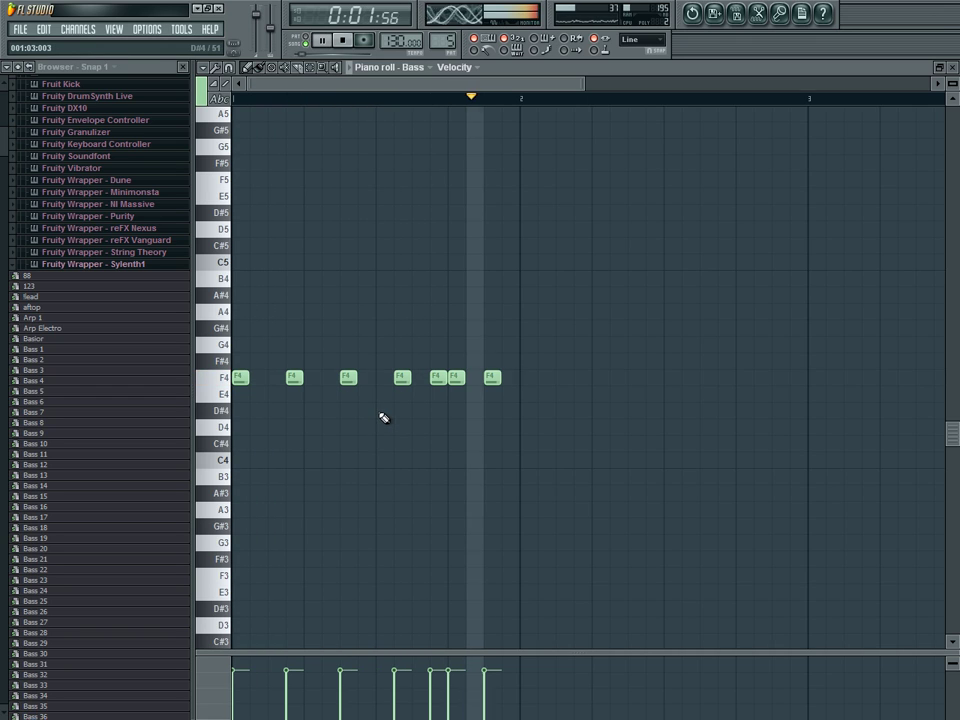
{"action": "left_click", "coordinate": [951, 70]}
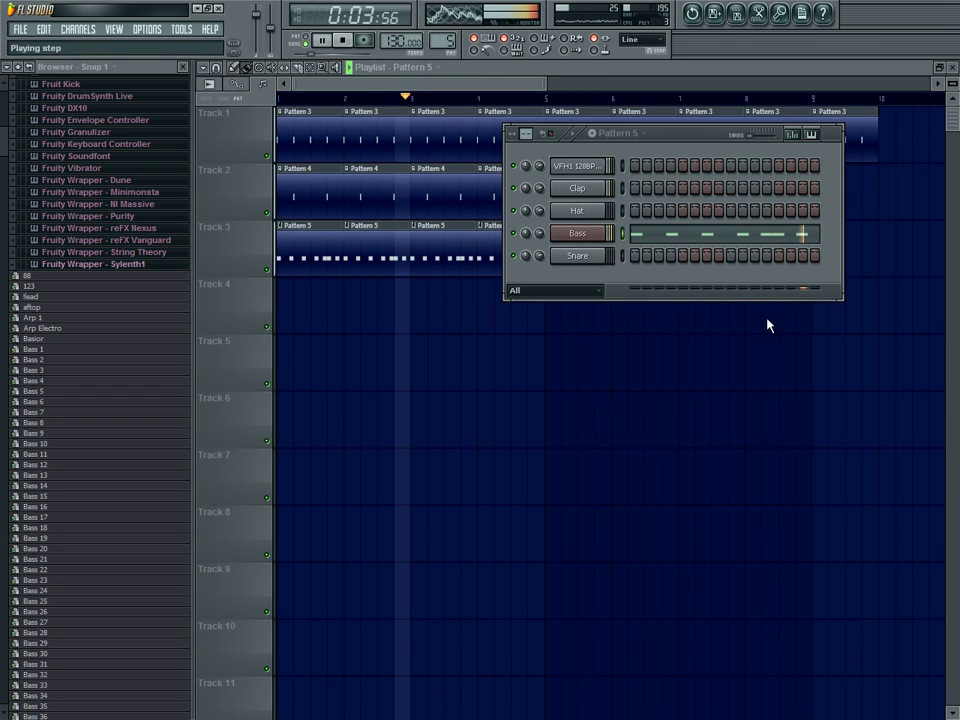
{"action": "left_click", "coordinate": [768, 323]}
Step: Remove the Pattern 3 clips at bars 4 and 8 of Track 1 and paint Pattern 3 across bars 9 to 11 of Track 2
{"action": "left_click_drag", "start_coordinate": [529, 128], "coordinate": [580, 319]}
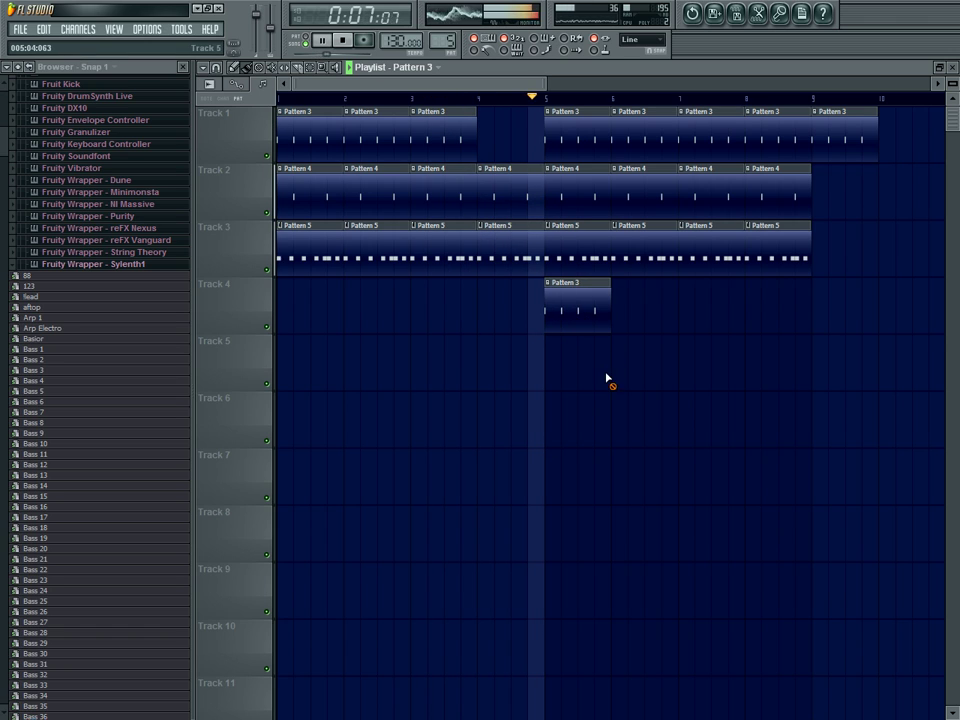
{"action": "right_click", "coordinate": [604, 319]}
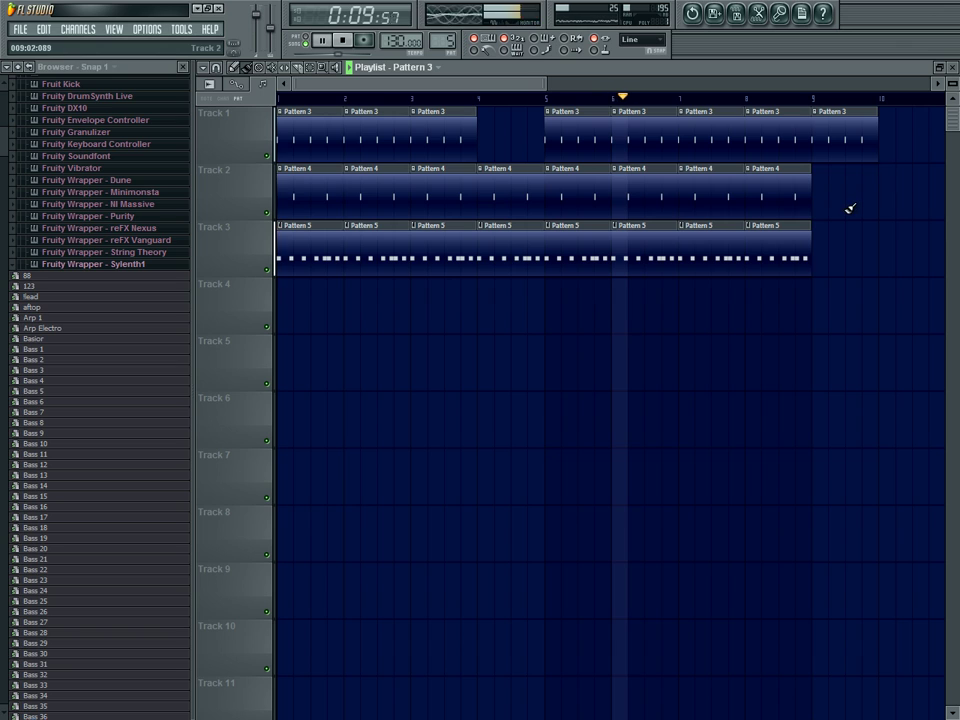
{"action": "left_click_drag", "start_coordinate": [823, 199], "coordinate": [950, 196]}
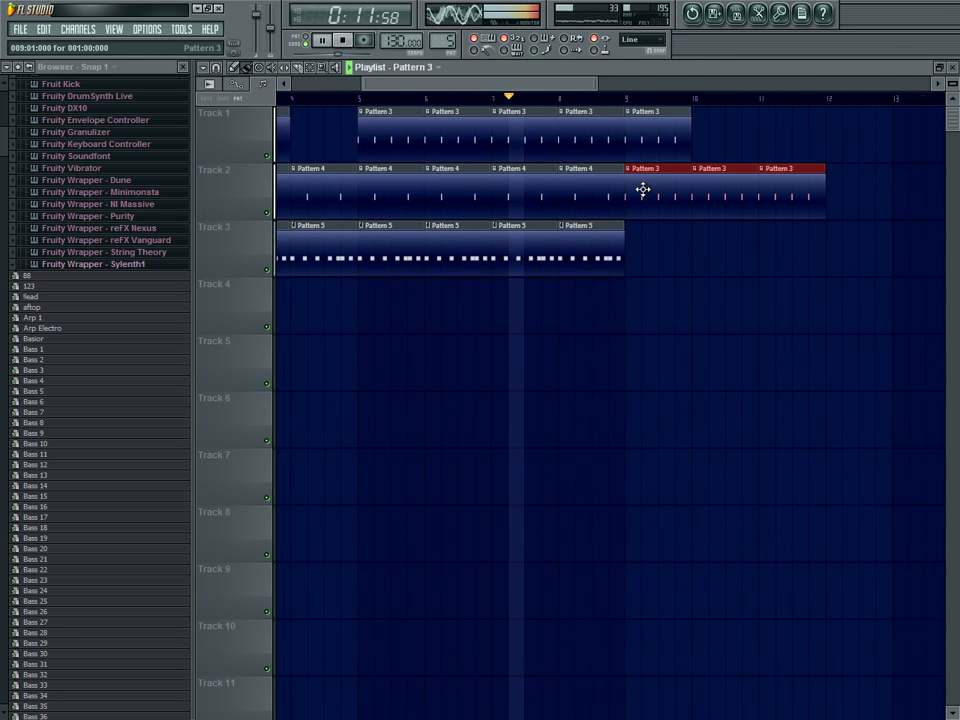
{"action": "right_click", "coordinate": [572, 139]}
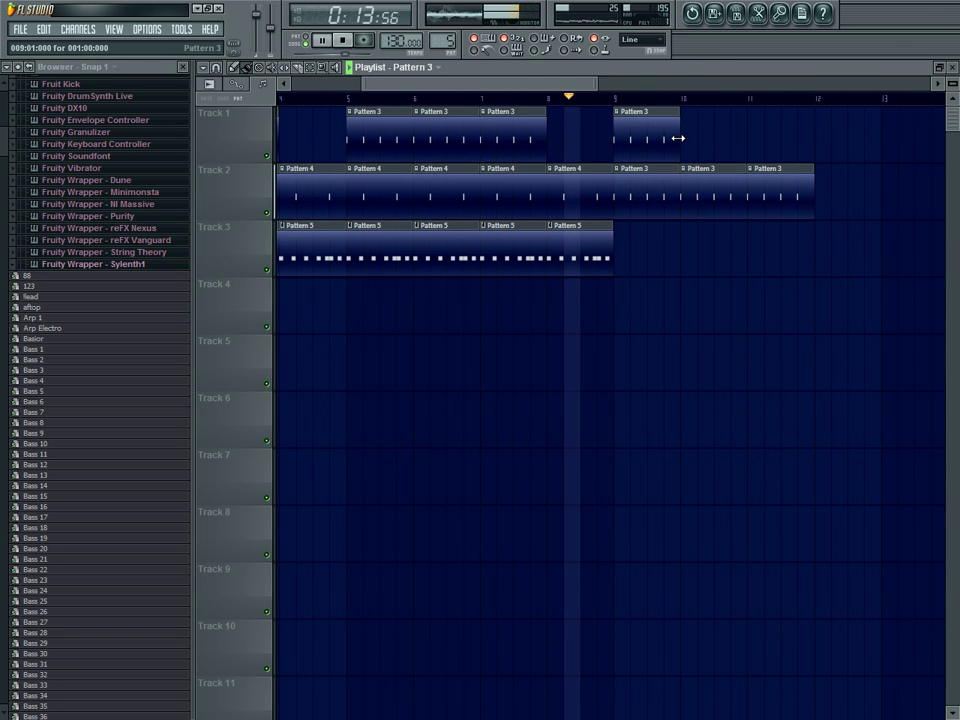
Step: Extend Pattern 3 on Track 1 and Pattern 5 on Track 3 through bar 13, then stop playback
{"action": "left_click_drag", "start_coordinate": [690, 137], "coordinate": [940, 137]}
{"action": "left_click", "coordinate": [626, 262]}
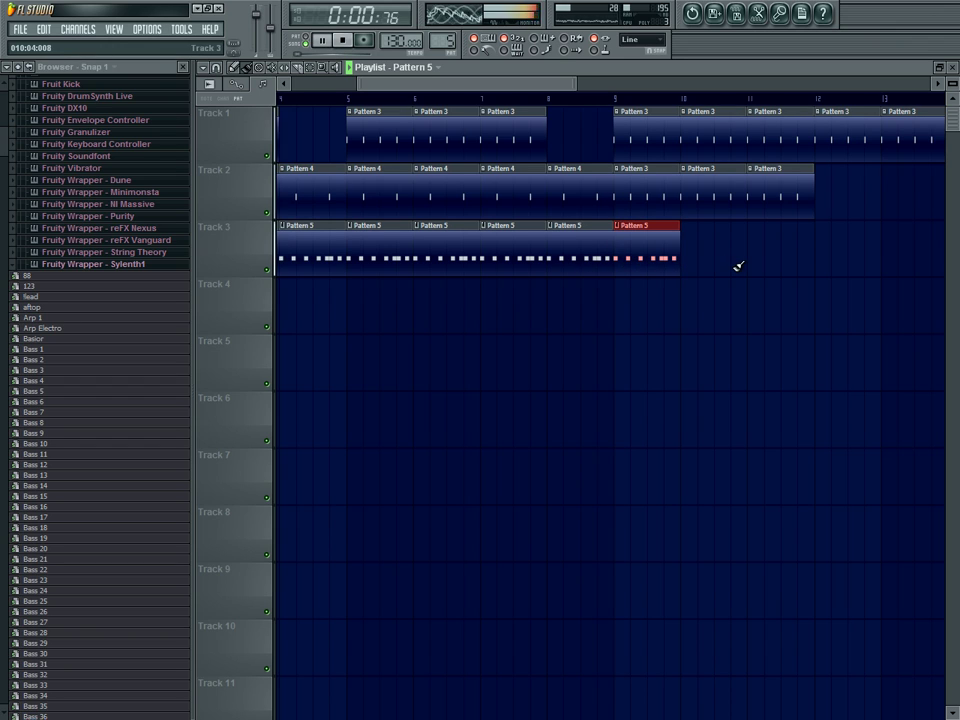
{"action": "left_click_drag", "start_coordinate": [694, 264], "coordinate": [882, 260]}
{"action": "key", "text": "space"}
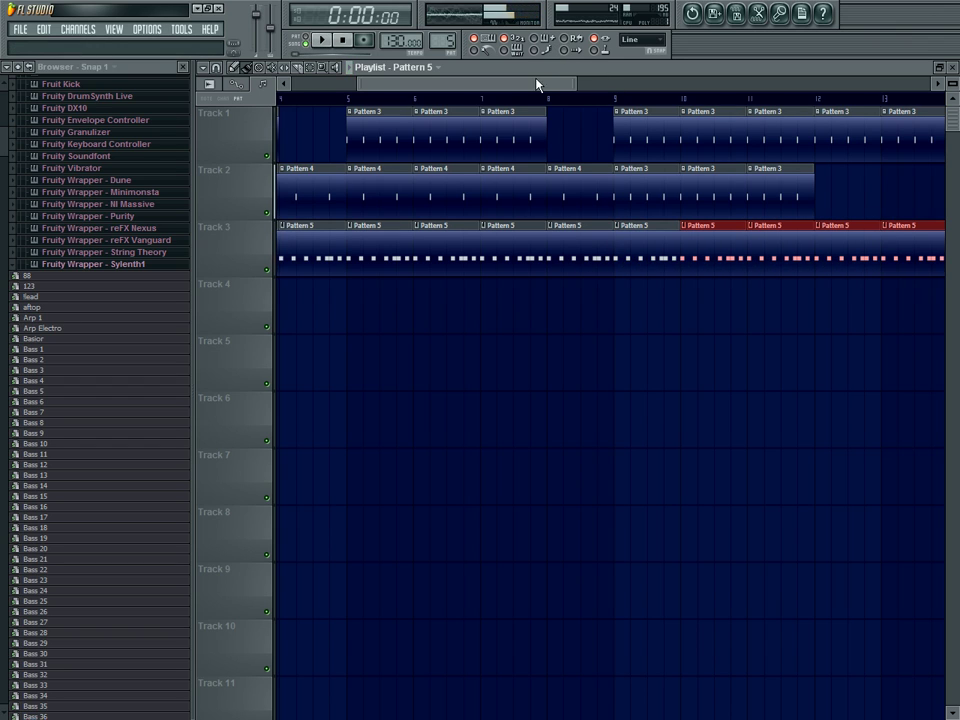
Step: Select the Bass mixer track and load Fruity Filter in its first effect slot
{"action": "left_click_drag", "start_coordinate": [536, 84], "coordinate": [420, 88]}
{"action": "key", "text": "F6"}
{"action": "key", "text": "F9"}
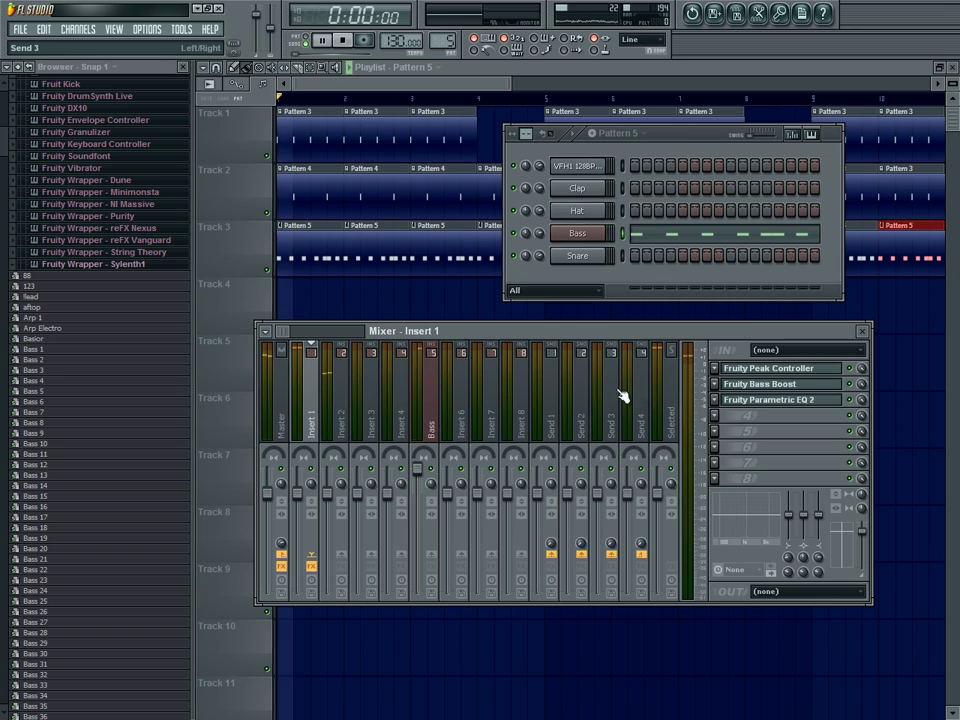
{"action": "key", "text": "space"}
{"action": "key", "text": "space"}
{"action": "left_click", "coordinate": [431, 400]}
{"action": "left_click", "coordinate": [714, 368]}
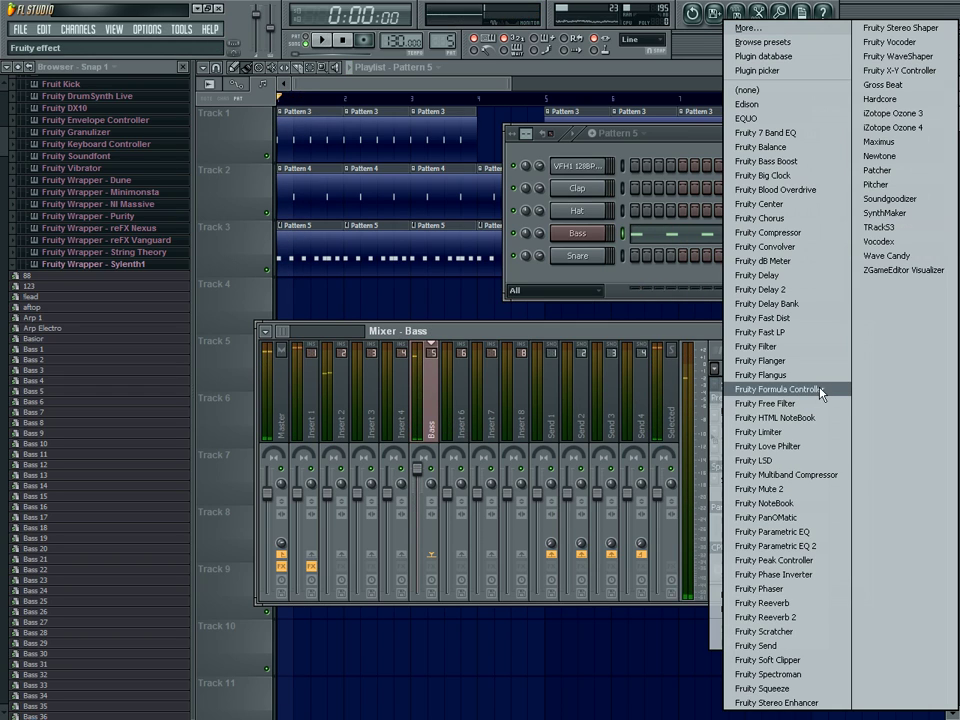
{"action": "left_click", "coordinate": [798, 350]}
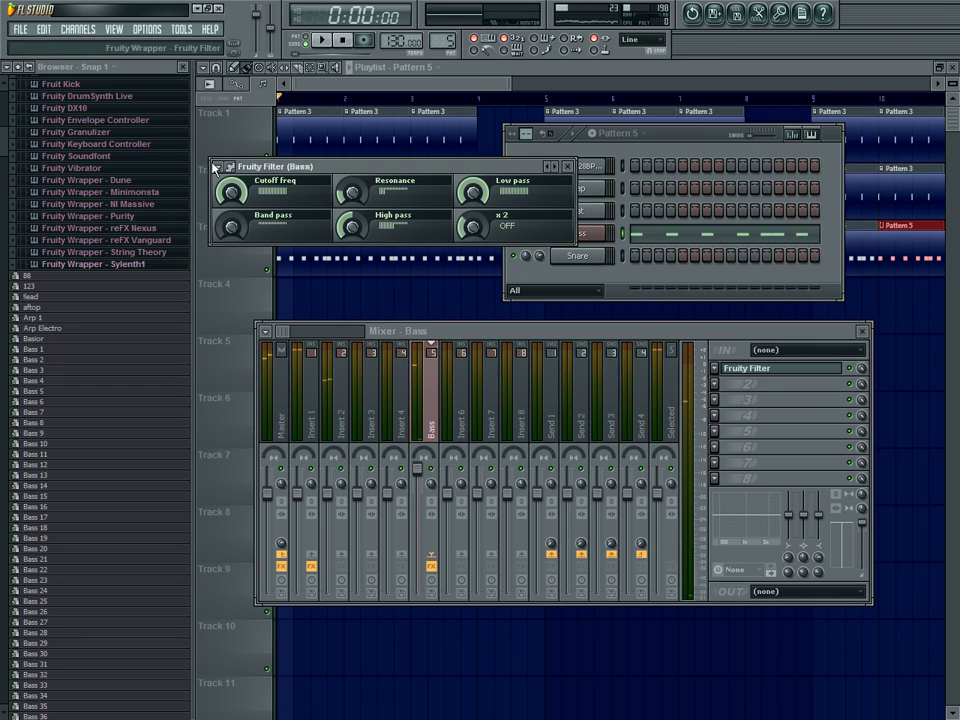
Step: Load the House rock preset in the Fruity Filter on the Bass mixer track
{"action": "left_click", "coordinate": [224, 168]}
{"action": "mouse_move", "coordinate": [250, 206]}
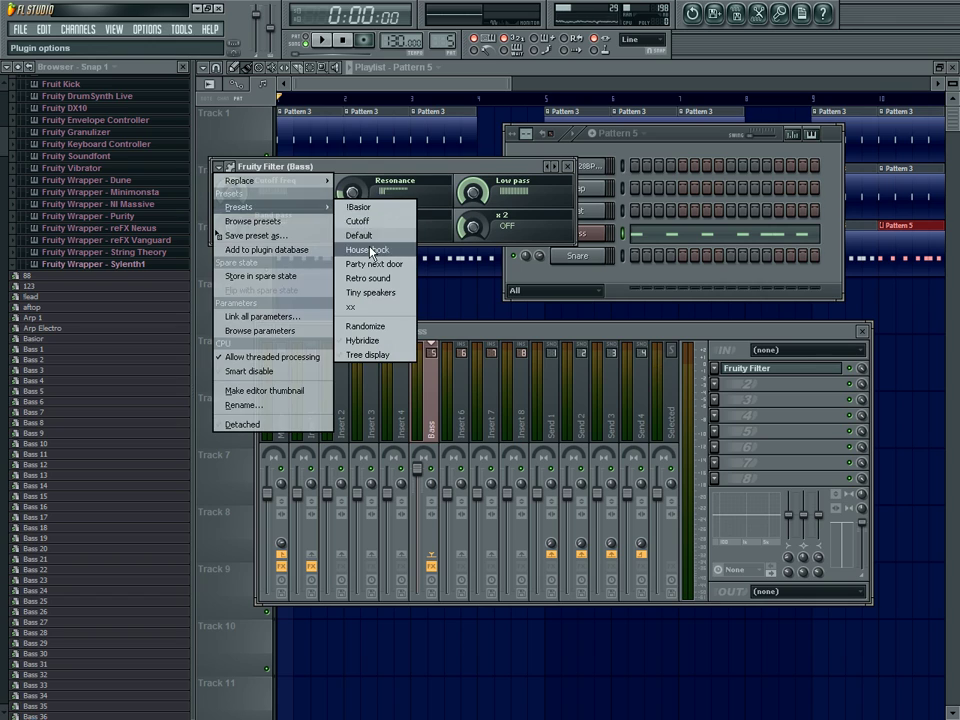
{"action": "left_click", "coordinate": [358, 251]}
Step: Create automation clips for the Bass Fruity Filter's cutoff frequency and low pass parameters
{"action": "right_click", "coordinate": [245, 200]}
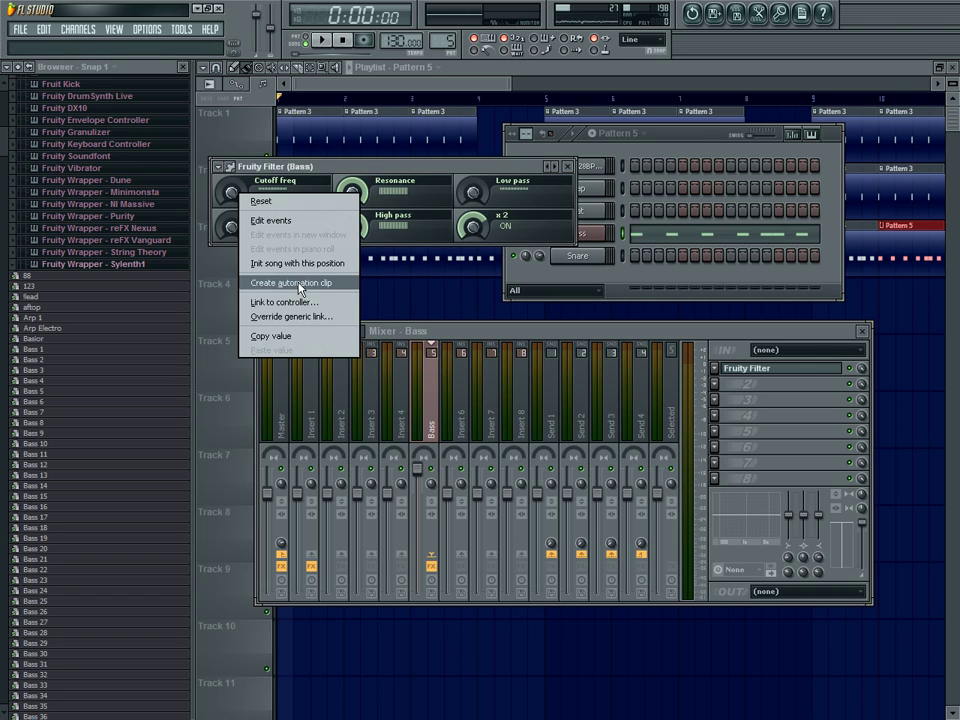
{"action": "left_click", "coordinate": [302, 339]}
{"action": "right_click", "coordinate": [472, 195]}
{"action": "left_click", "coordinate": [522, 286]}
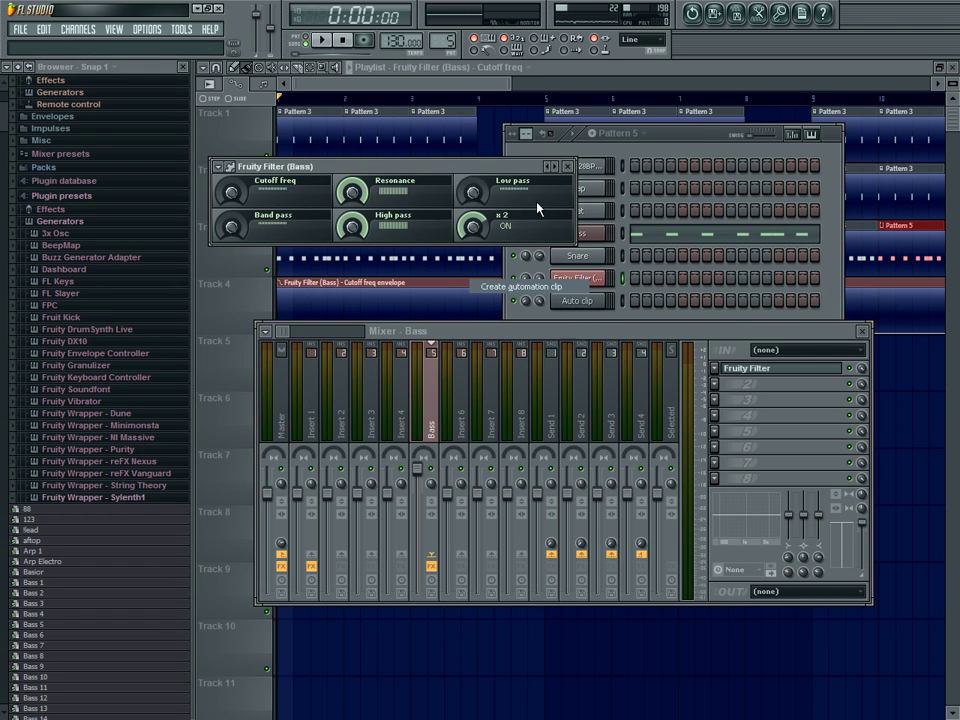
Step: Bring the playlist forward, start playback and delete the Pattern 5 clips in bars 1 to 3 of Track 3
{"action": "left_click", "coordinate": [465, 82]}
{"action": "key", "text": "space"}
{"action": "right_click", "coordinate": [482, 254]}
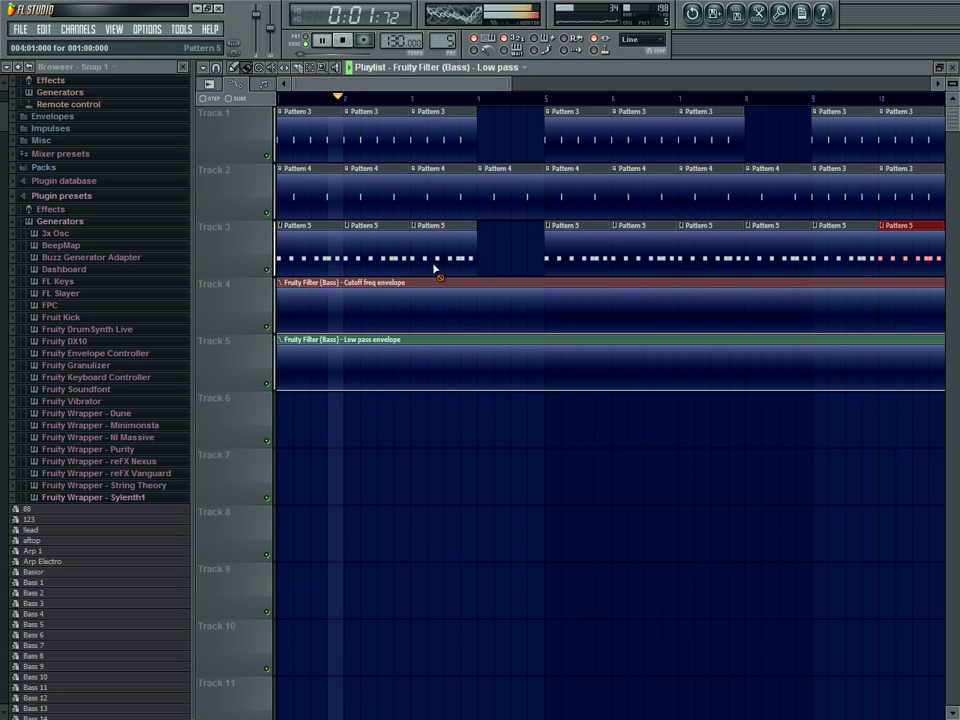
Step: Stop playback, switch to the empty Pattern 6, then clone the Clap channel and reverse the clone's sample
{"action": "key", "text": "F9"}
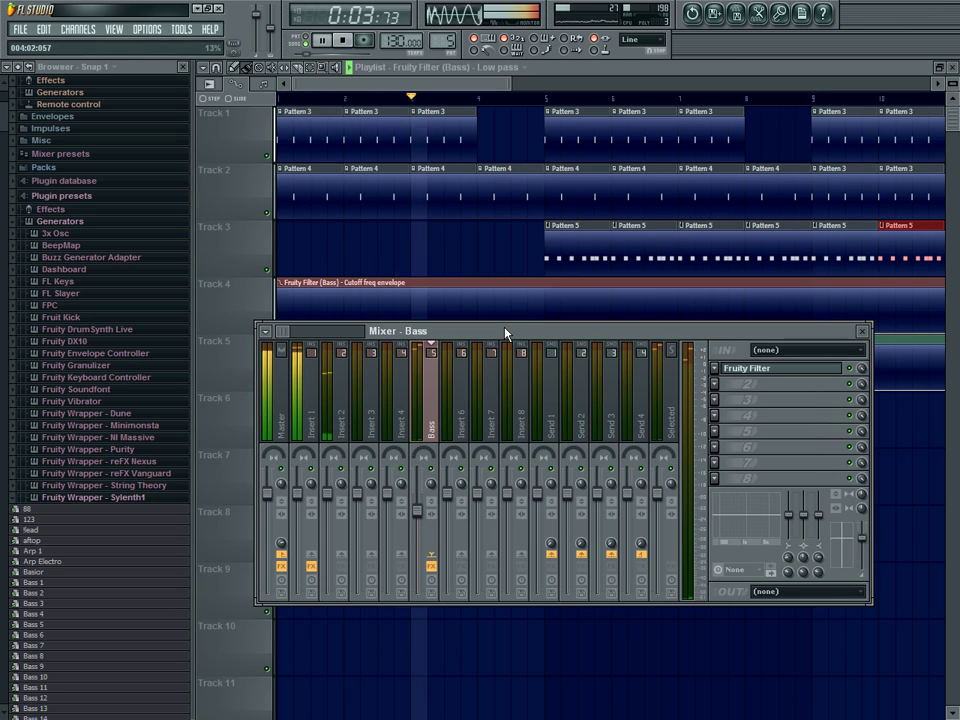
{"action": "key", "text": "F6"}
{"action": "key", "text": "space"}
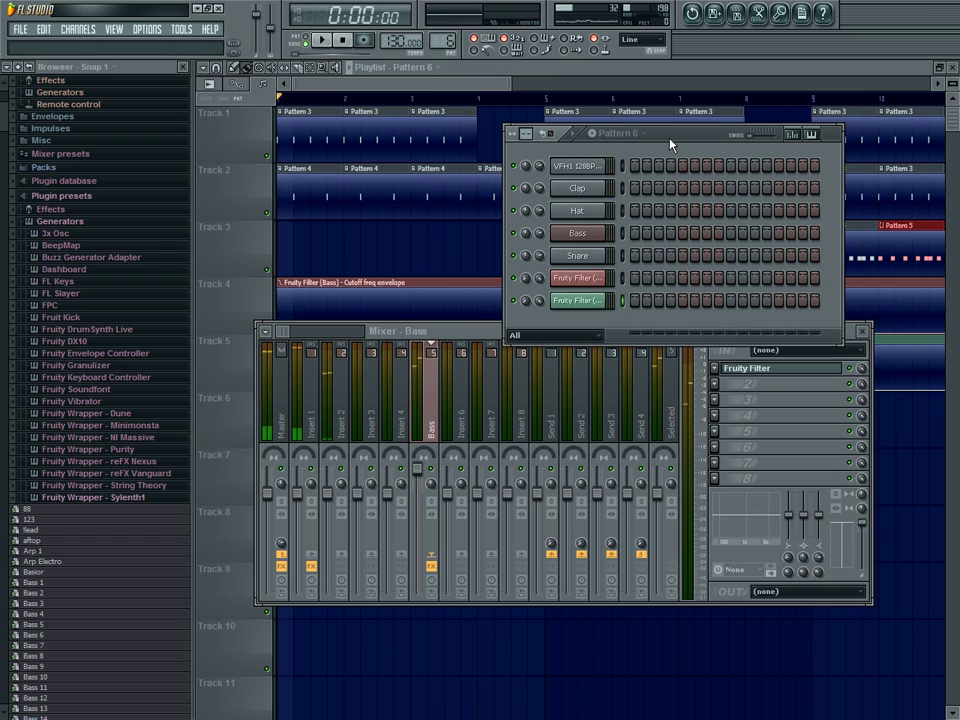
{"action": "key", "text": "KP_Add"}
{"action": "right_click", "coordinate": [606, 182]}
{"action": "left_click", "coordinate": [628, 371]}
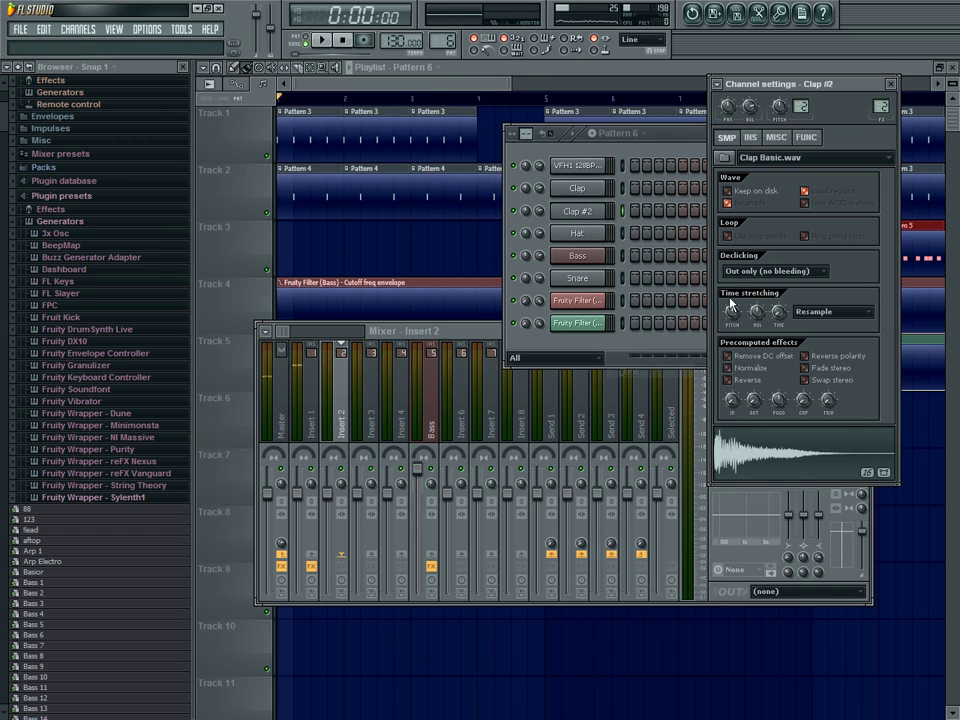
{"action": "left_click", "coordinate": [728, 380]}
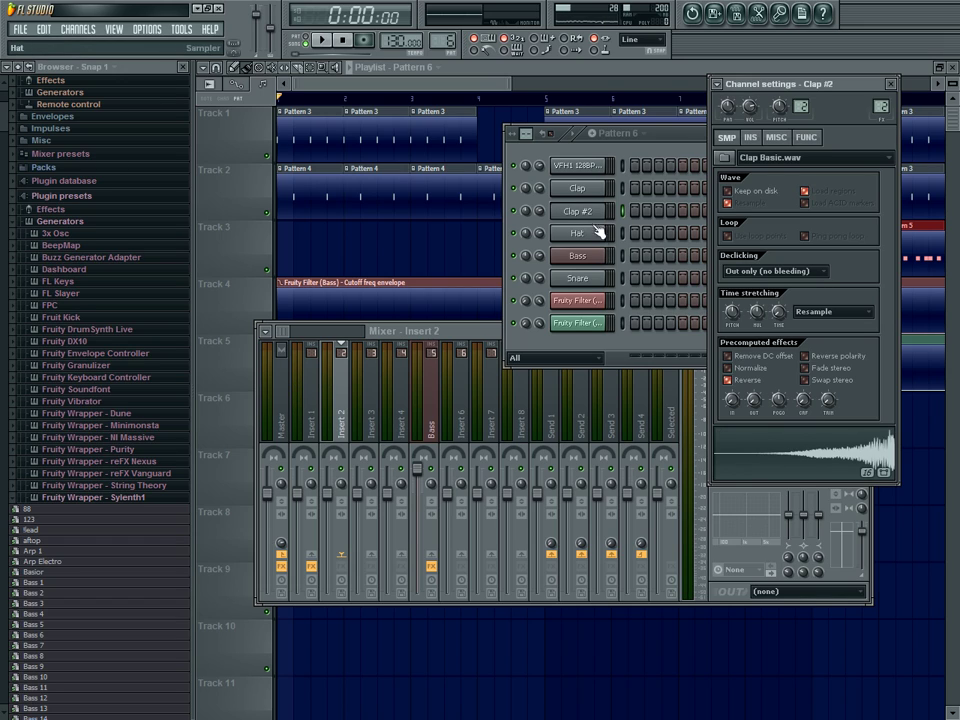
Step: Add a Clap #2 hit on step 9 of Pattern 6 and place the pattern at bar 4 of Track 6
{"action": "left_click", "coordinate": [656, 127]}
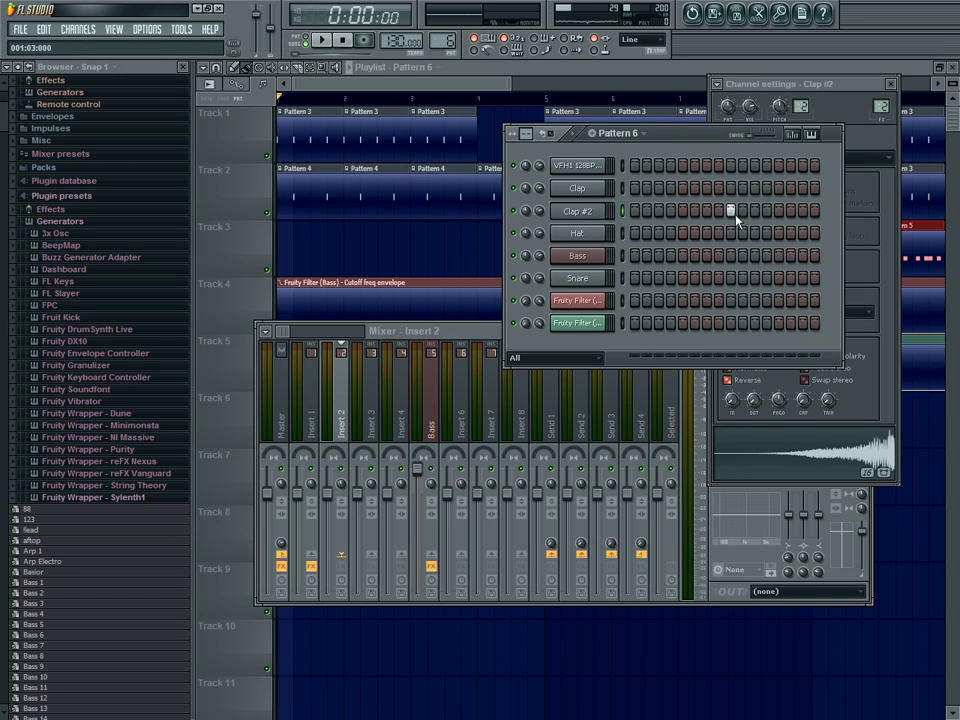
{"action": "key", "text": "F12"}
{"action": "left_click_drag", "start_coordinate": [480, 252], "coordinate": [525, 143]}
{"action": "left_click_drag", "start_coordinate": [495, 233], "coordinate": [504, 415]}
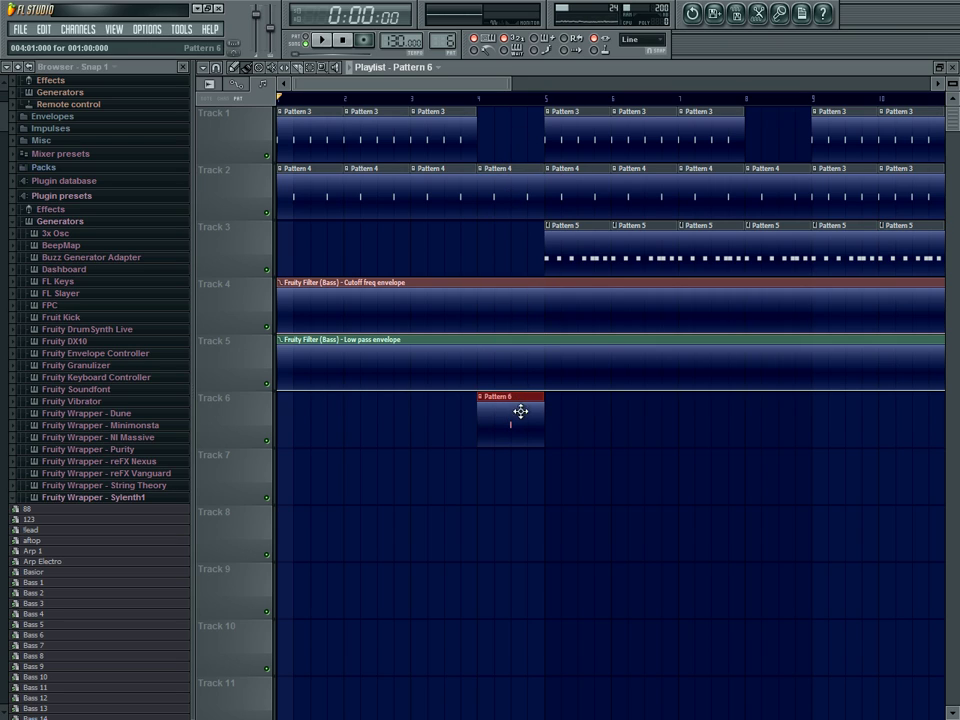
Step: Move the low pass and cutoff envelope tracks down one position each so Pattern 6 sits on Track 4
{"action": "right_click", "coordinate": [254, 334]}
{"action": "left_click", "coordinate": [326, 550]}
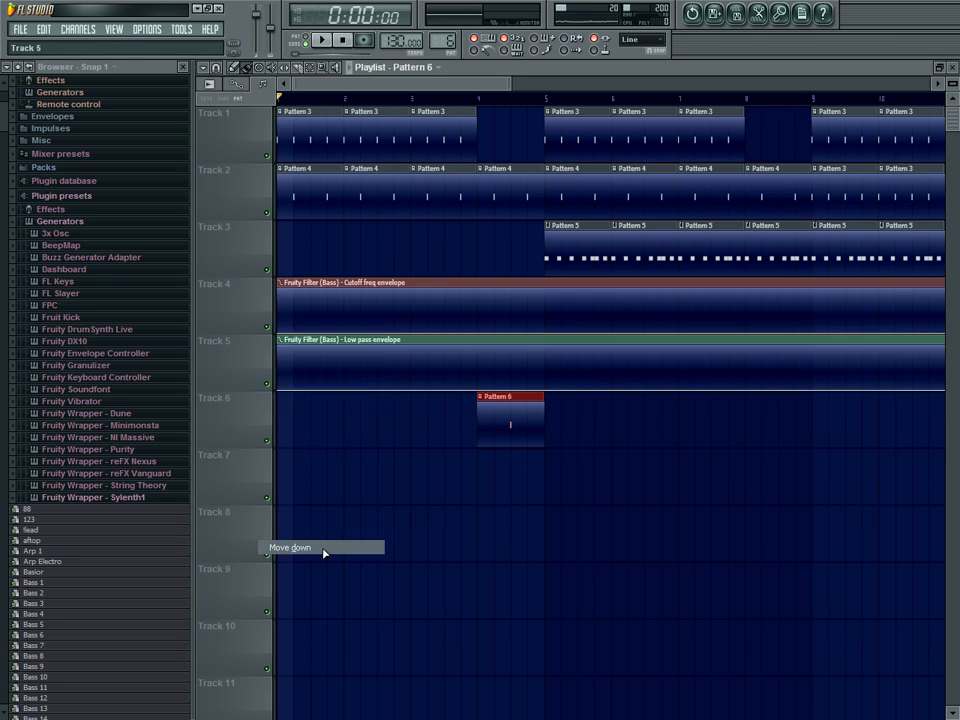
{"action": "right_click", "coordinate": [238, 298]}
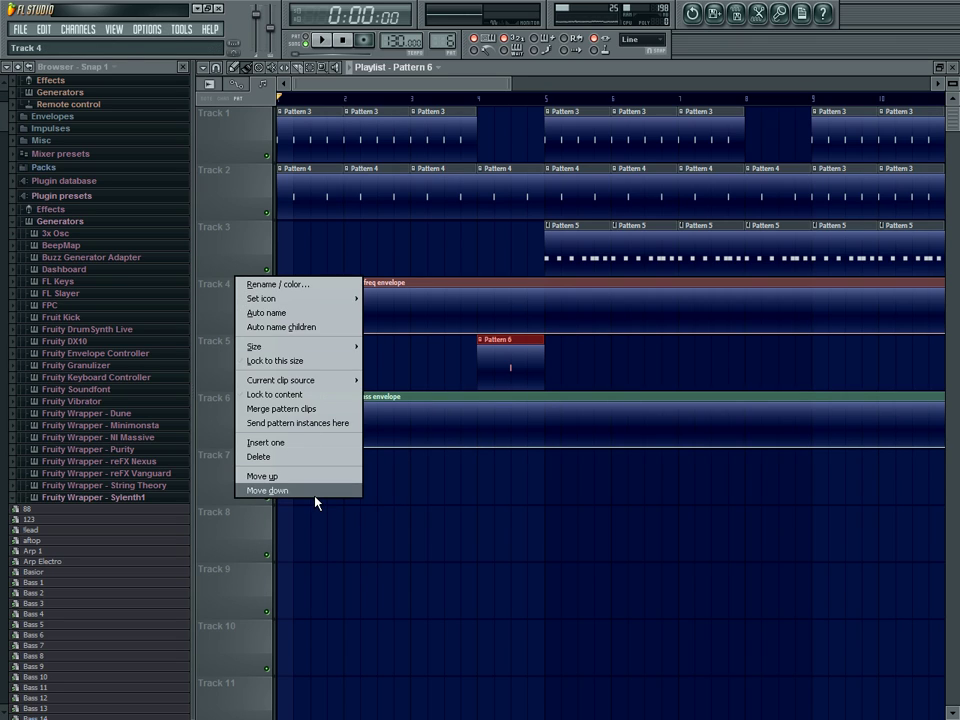
{"action": "left_click", "coordinate": [315, 492]}
Step: Preview the song briefly, then switch to the empty Pattern 7 and fill its Hat channel on every second step
{"action": "key", "text": "space"}
{"action": "key", "text": "F9"}
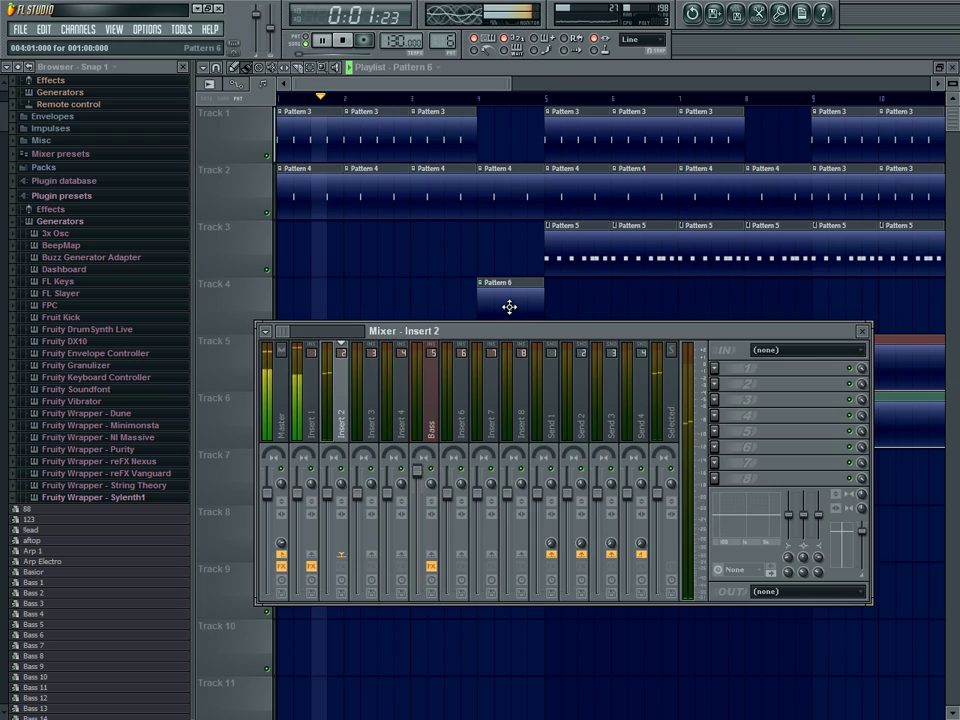
{"action": "key", "text": "F6"}
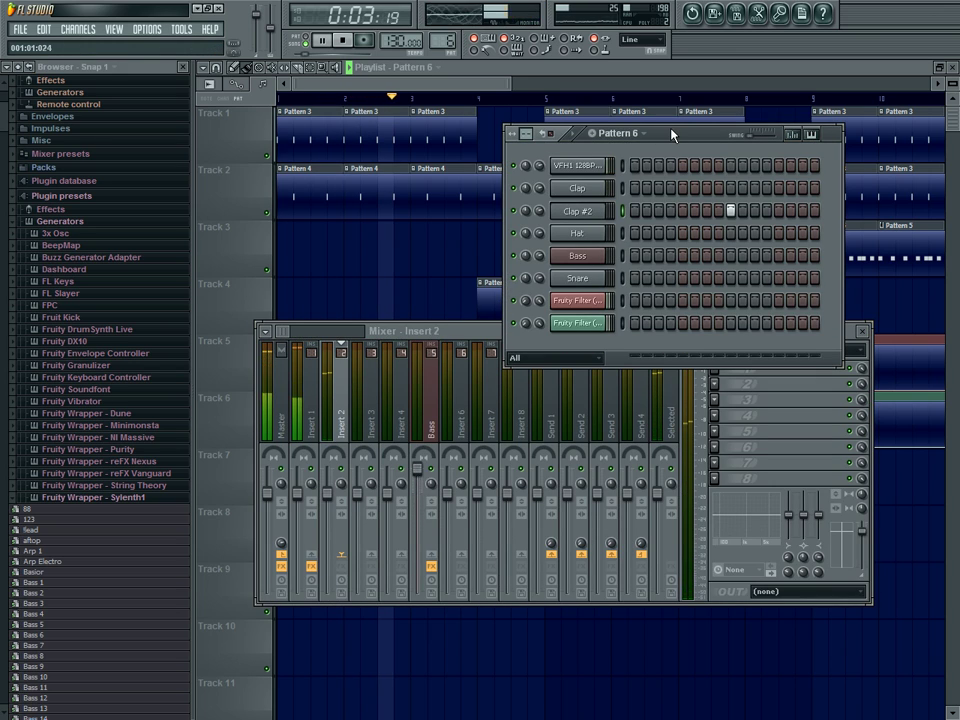
{"action": "key", "text": "F4"}
{"action": "key", "text": "space"}
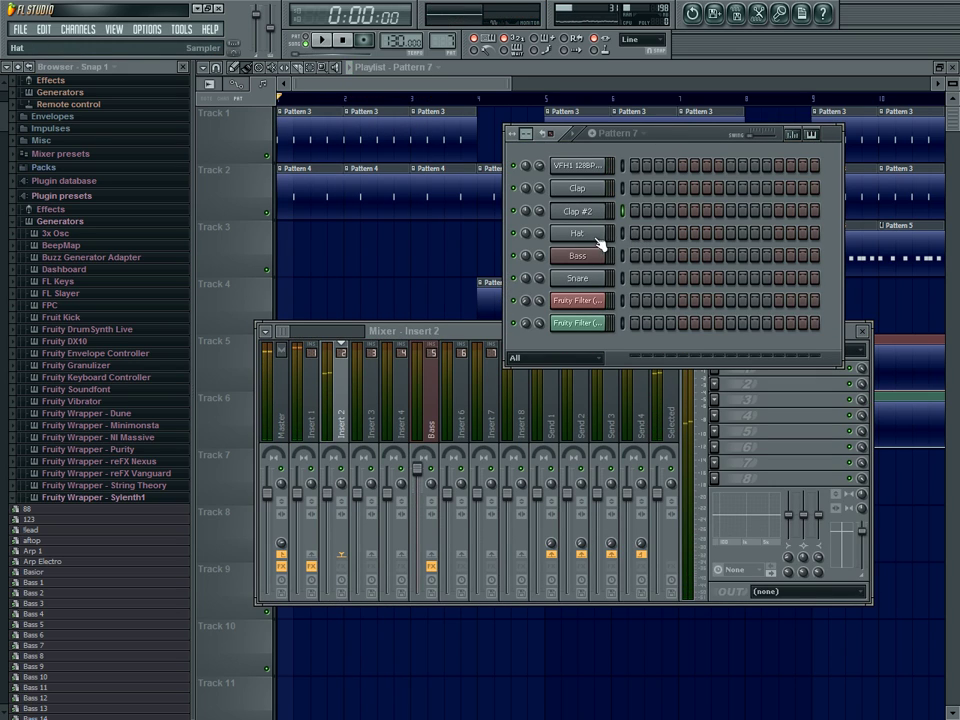
{"action": "right_click", "coordinate": [600, 243]}
{"action": "left_click", "coordinate": [650, 337]}
Step: Shape Pattern 7's Hat velocities into a repeating low, medium, high, medium accent while auditioning the pattern
{"action": "left_click", "coordinate": [799, 135]}
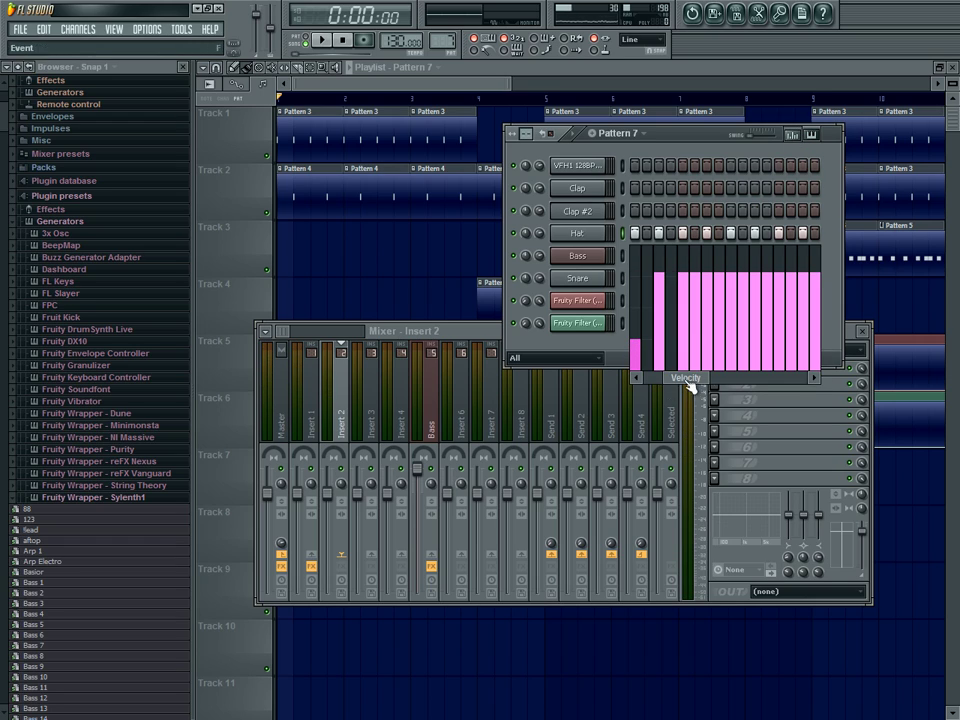
{"action": "mouse_move", "coordinate": [694, 369]}
{"action": "left_mouse_down"}
{"action": "mouse_move", "coordinate": [700, 399]}
{"action": "mouse_move", "coordinate": [727, 369]}
{"action": "mouse_move", "coordinate": [727, 387]}
{"action": "mouse_move", "coordinate": [726, 374]}
{"action": "mouse_move", "coordinate": [842, 405]}
{"action": "left_mouse_up"}
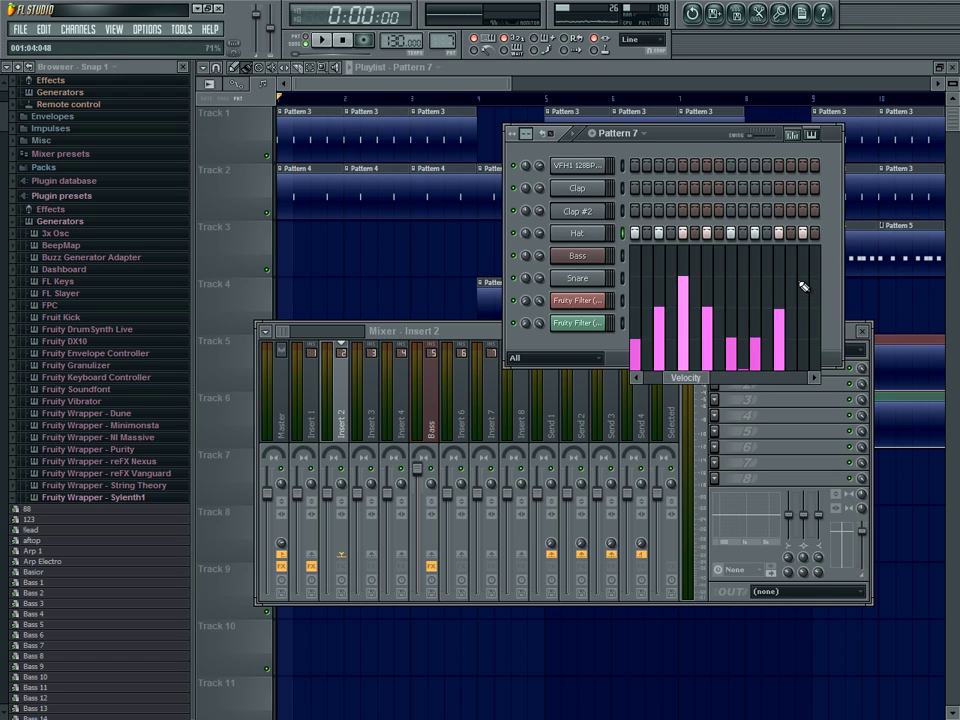
{"action": "key", "text": "space"}
{"action": "key", "text": "space"}
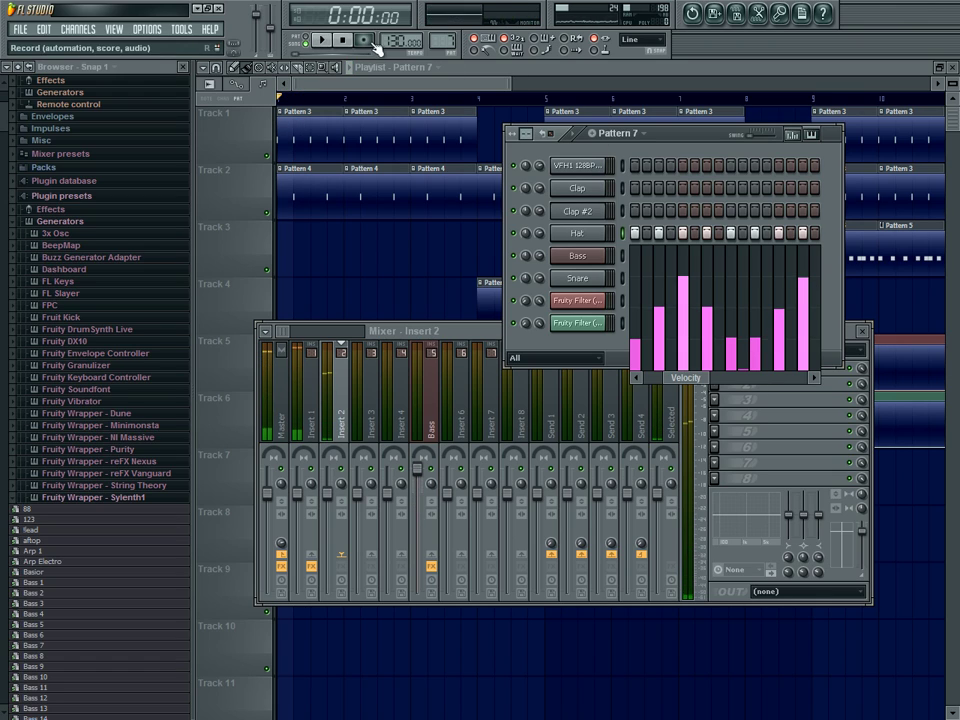
{"action": "left_click", "coordinate": [318, 41]}
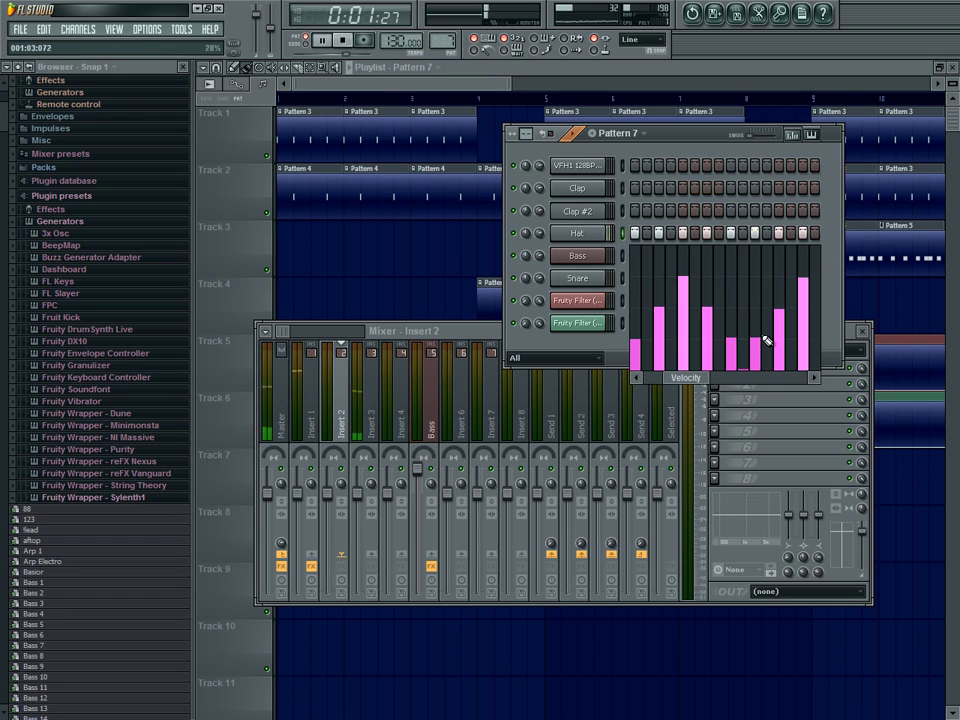
{"action": "left_click", "coordinate": [780, 282]}
{"action": "left_click", "coordinate": [806, 312]}
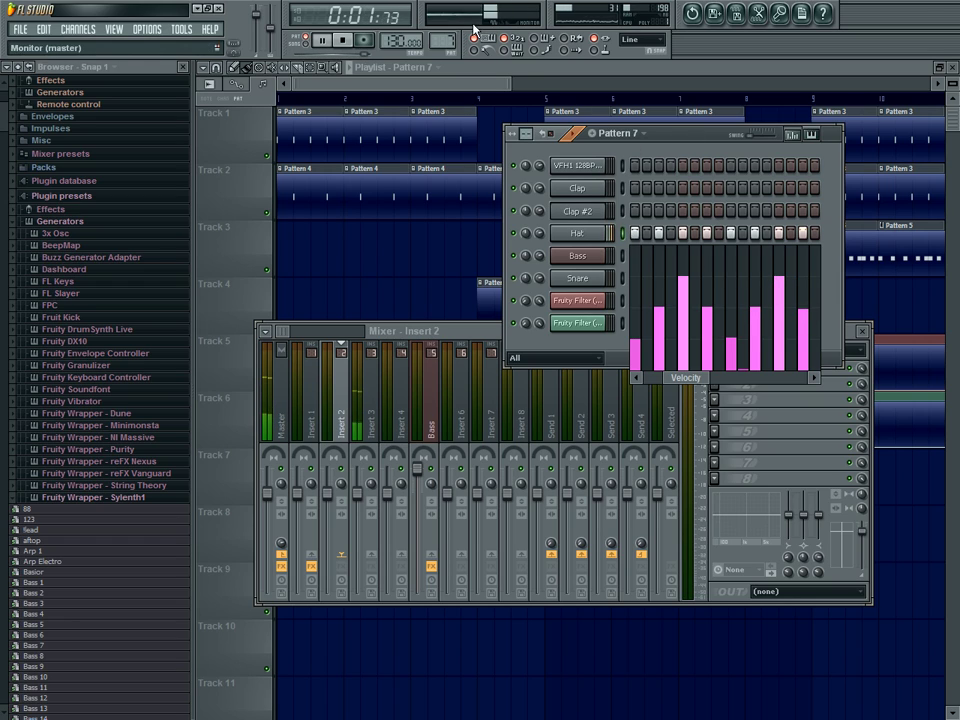
Step: Select the Insert 3 mixer track and slightly raise its high-shelf EQ level
{"action": "key", "text": "F9"}
{"action": "left_click", "coordinate": [366, 402]}
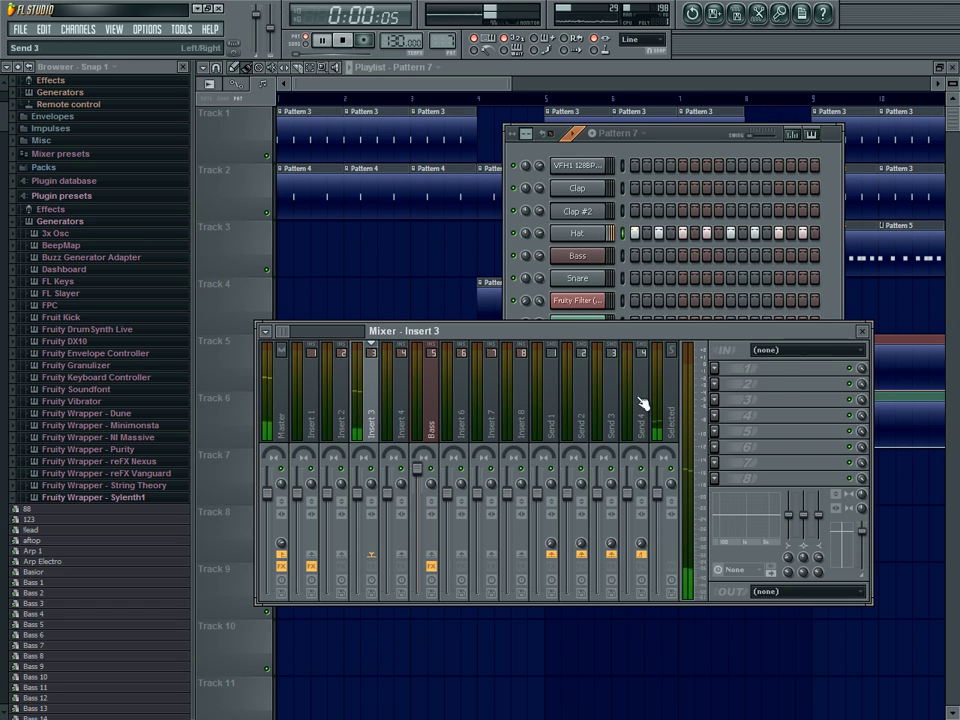
{"action": "left_click_drag", "start_coordinate": [818, 514], "coordinate": [818, 508]}
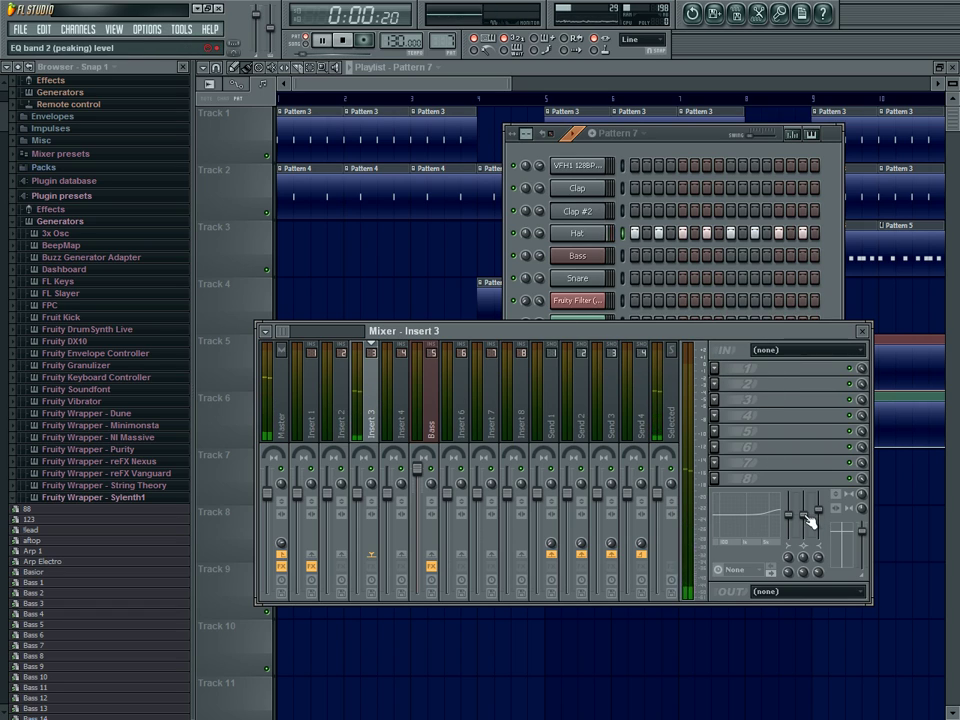
Step: Paint Pattern 7 across bars 5 to 8 in the playlist and move the clips to Track 7
{"action": "key", "text": "F5"}
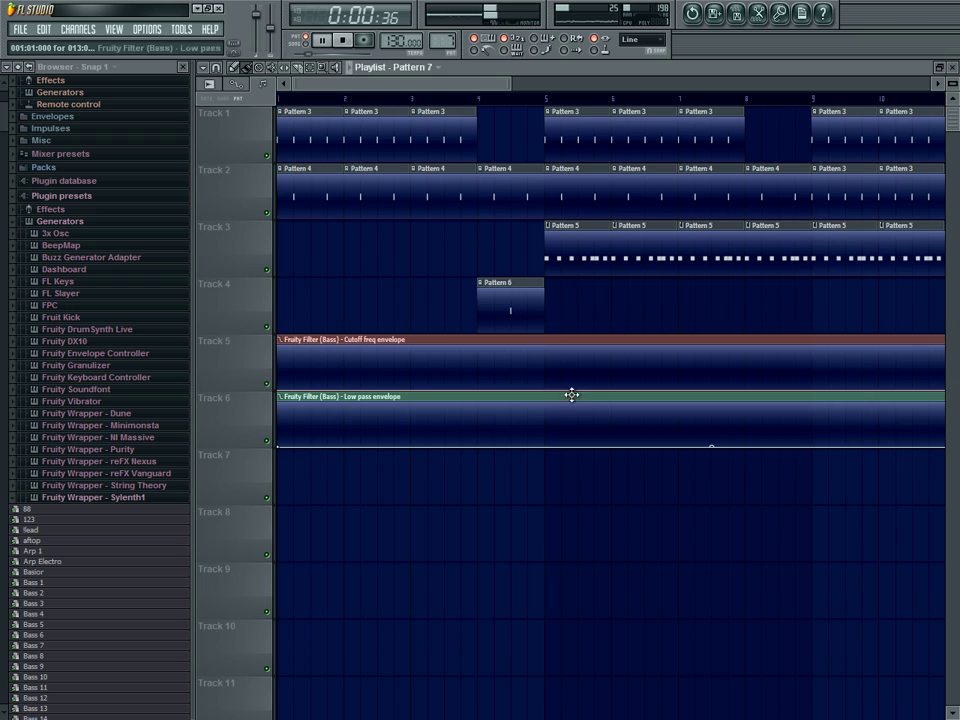
{"action": "left_click_drag", "start_coordinate": [555, 320], "coordinate": [785, 322]}
{"action": "key", "text": "space"}
{"action": "left_click_drag", "start_coordinate": [617, 311], "coordinate": [594, 505]}
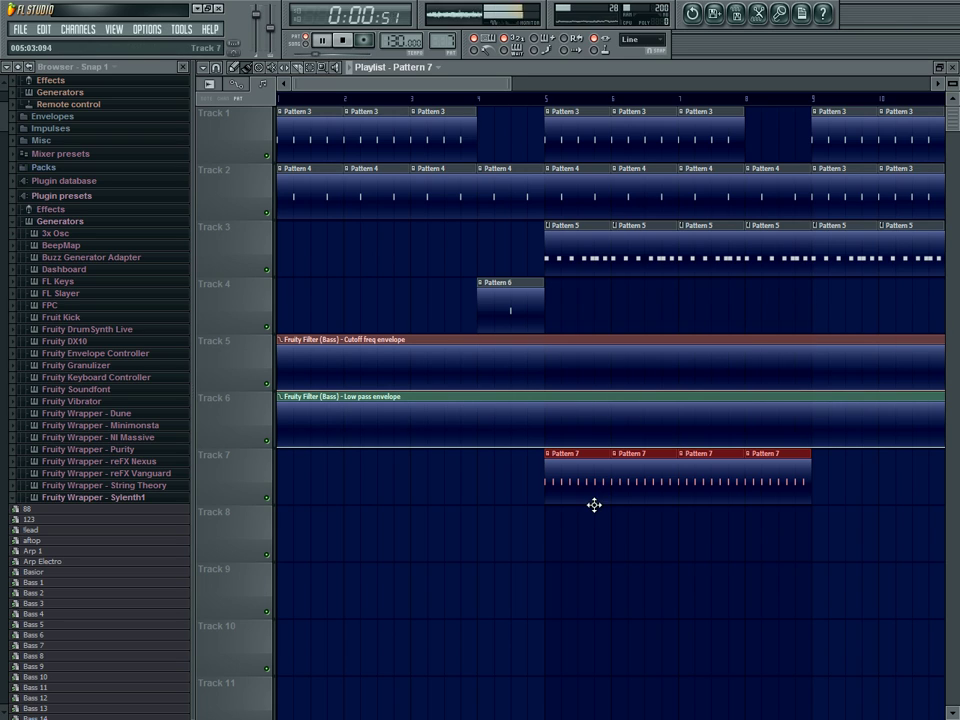
Step: Move the low pass and cutoff envelope tracks down one position each so the Pattern 7 clips sit on Track 5
{"action": "right_click", "coordinate": [255, 392]}
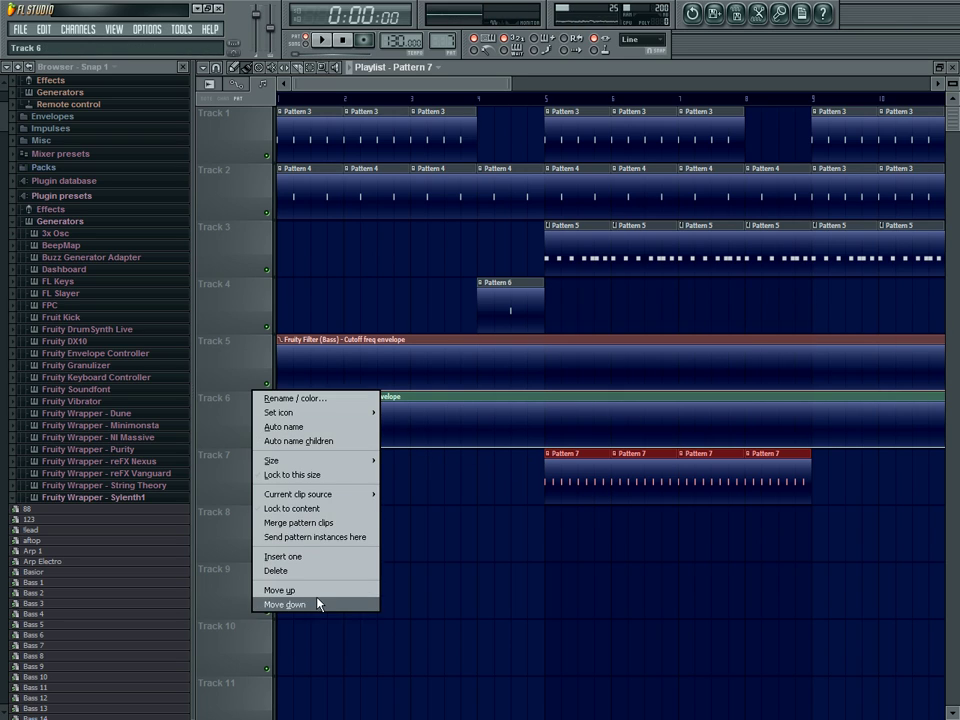
{"action": "left_click", "coordinate": [321, 604]}
{"action": "key", "text": "space"}
{"action": "right_click", "coordinate": [233, 337]}
{"action": "left_click", "coordinate": [291, 549]}
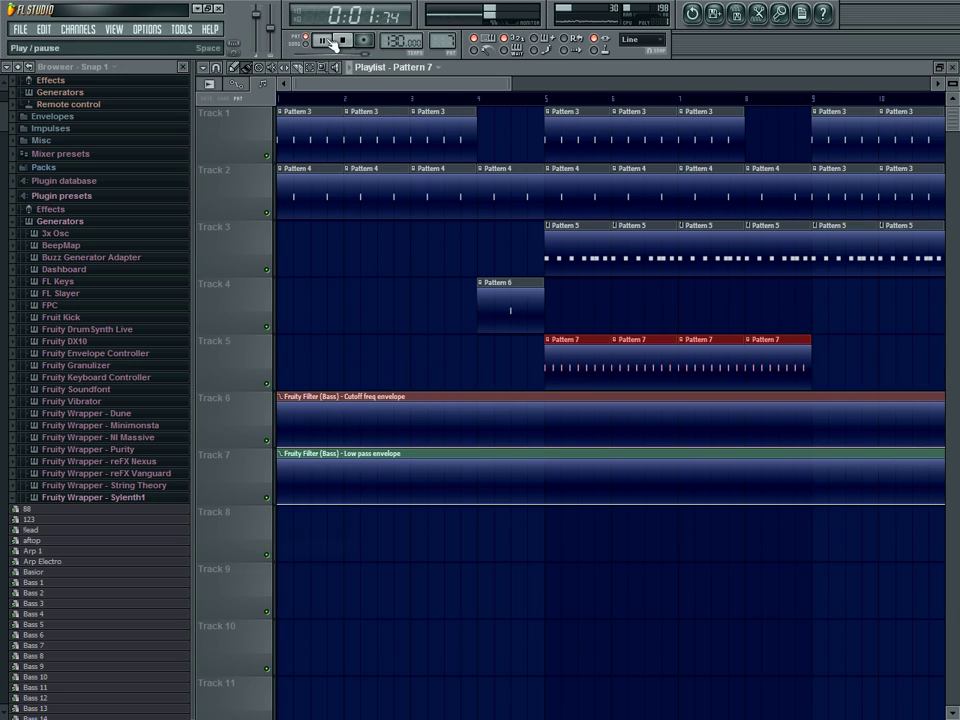
Step: Switch to song mode and shape the cutoff envelope with a peak at bar 5 and a curved fall to zero at bar 9
{"action": "left_click", "coordinate": [296, 45]}
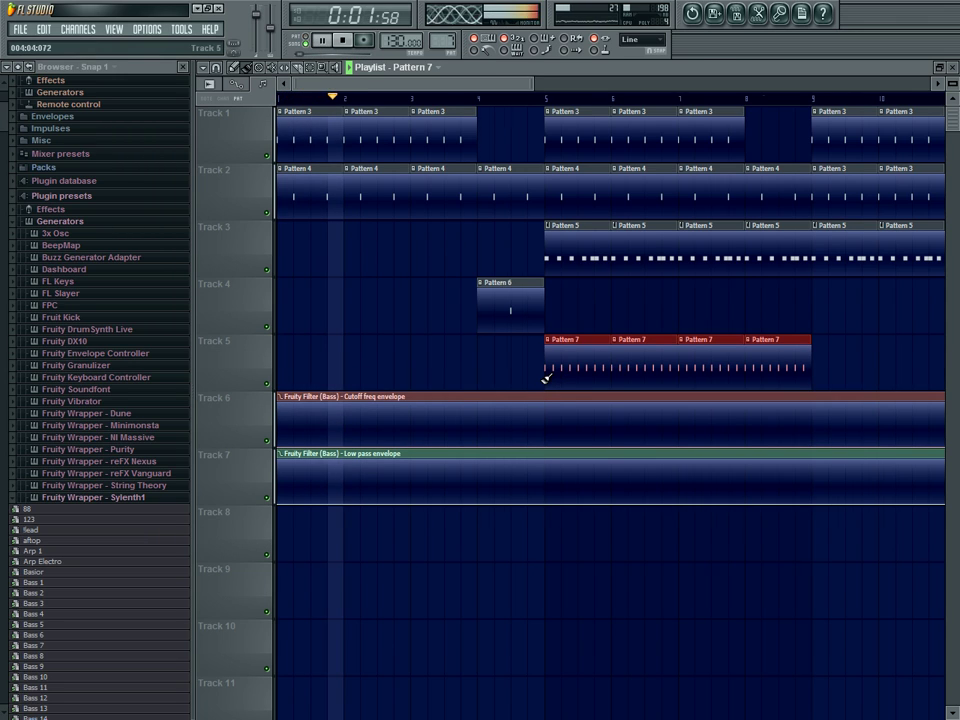
{"action": "scroll", "coordinate": [546, 378], "scroll_direction": "down", "scroll_amount": 2}
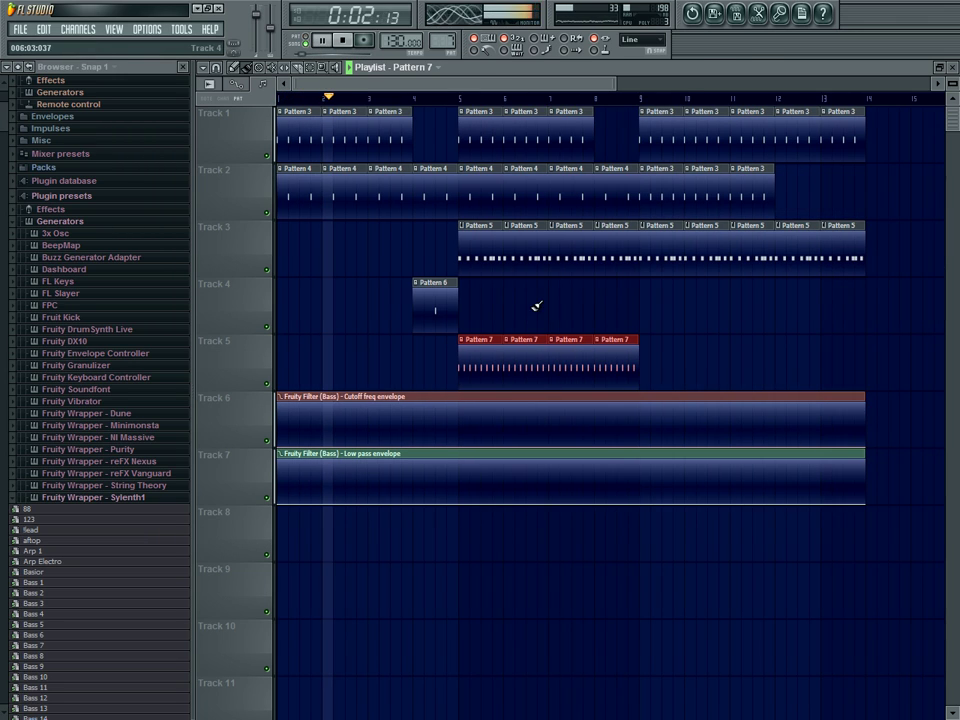
{"action": "left_click", "coordinate": [458, 428]}
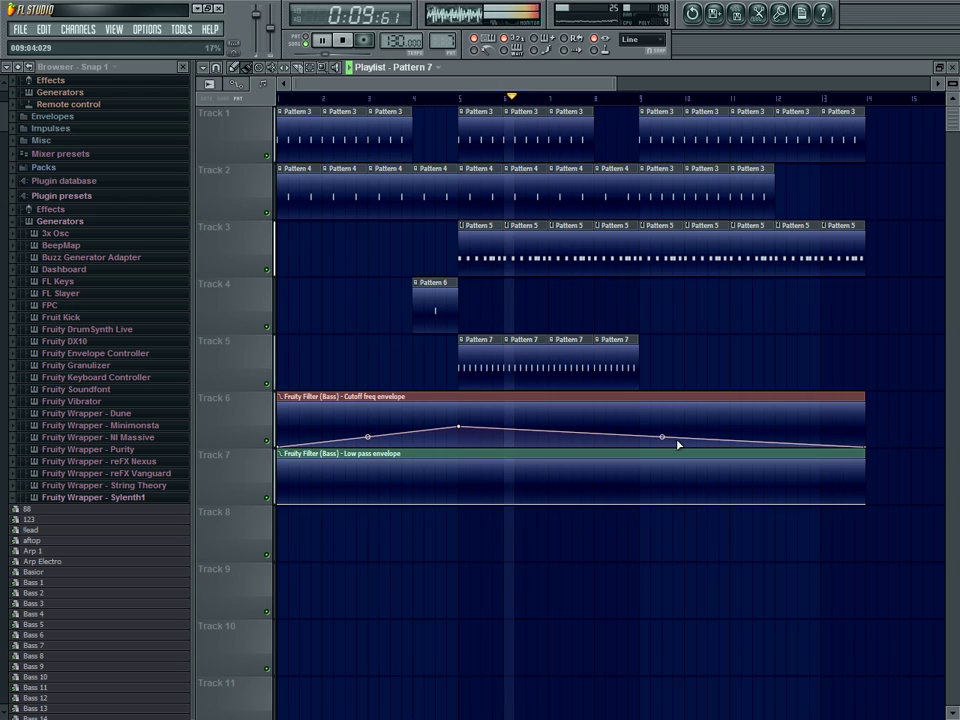
{"action": "right_click", "coordinate": [644, 445]}
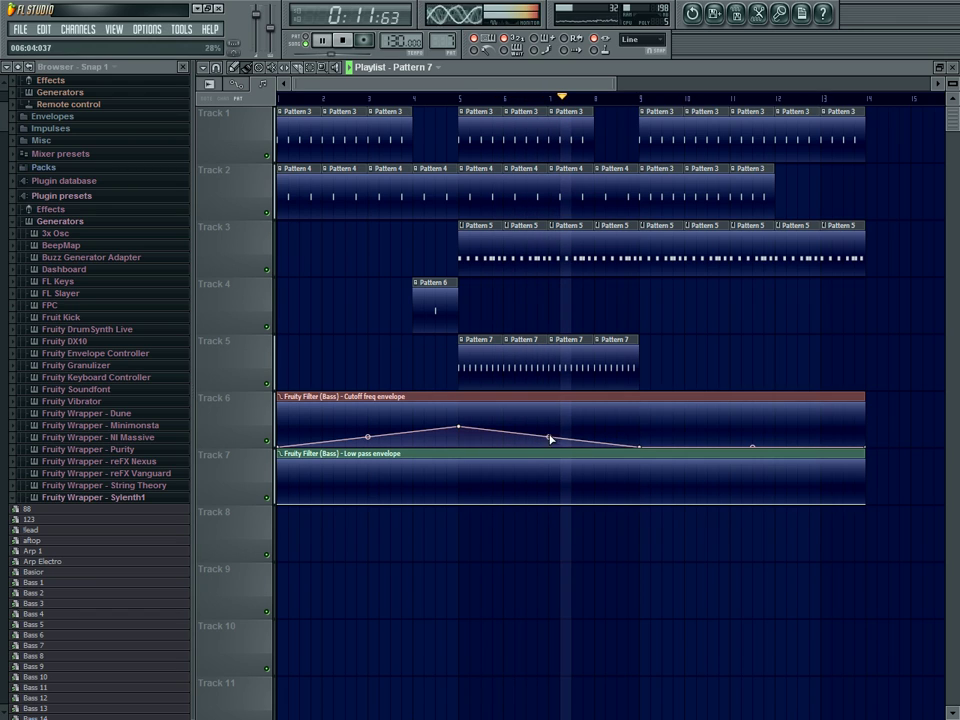
{"action": "left_click_drag", "start_coordinate": [549, 437], "coordinate": [549, 420]}
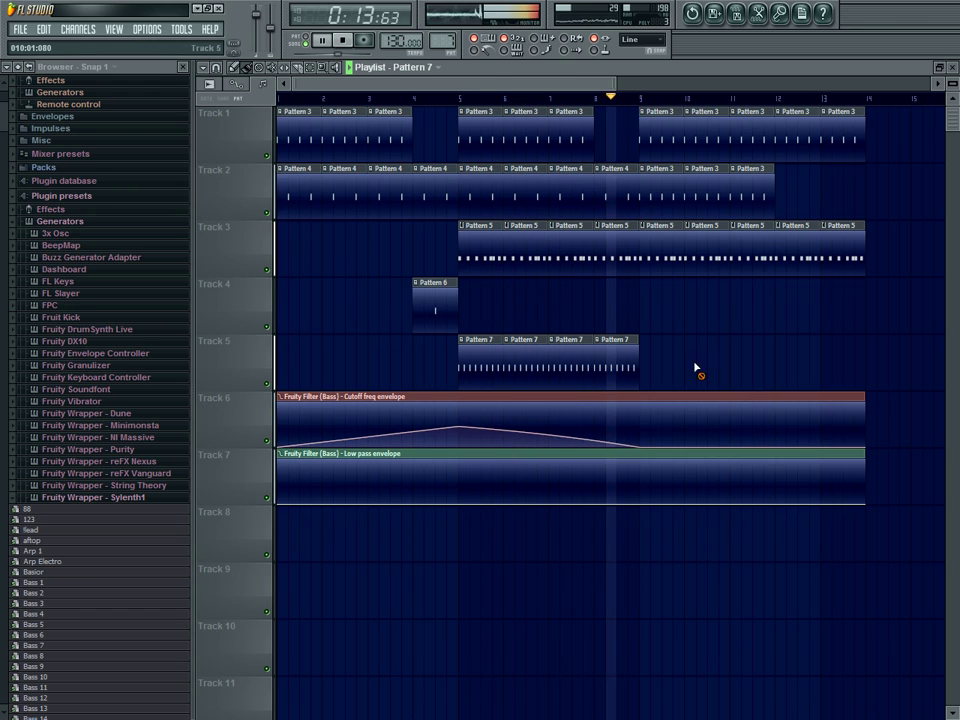
Step: Restart the song and delete the Pattern 5 clips in bars 5 to 8 of Track 3
{"action": "scroll", "coordinate": [696, 364], "scroll_direction": "down", "scroll_amount": 2}
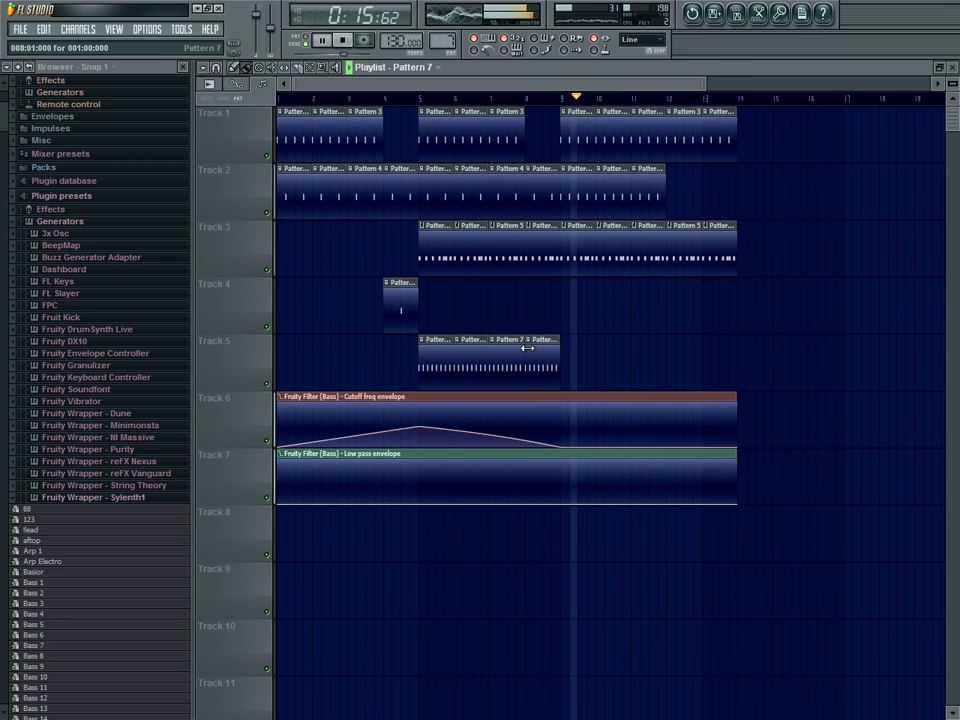
{"action": "key", "text": "space"}
{"action": "key", "text": "space"}
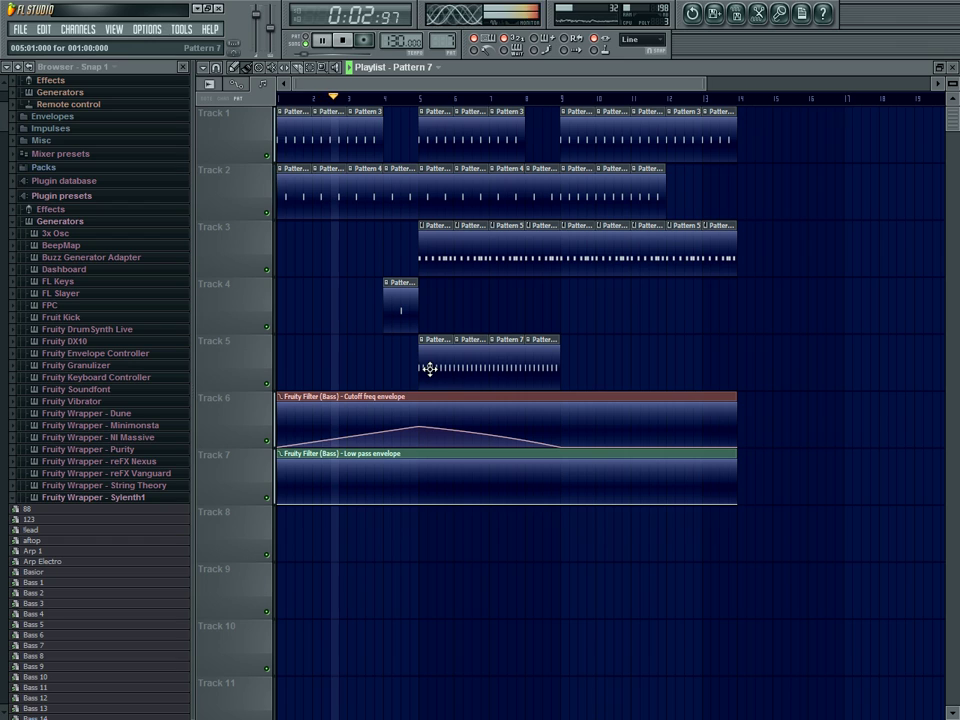
{"action": "scroll", "coordinate": [615, 270], "scroll_direction": "up", "scroll_amount": 2}
{"action": "right_click", "coordinate": [444, 251]}
{"action": "right_click", "coordinate": [484, 262]}
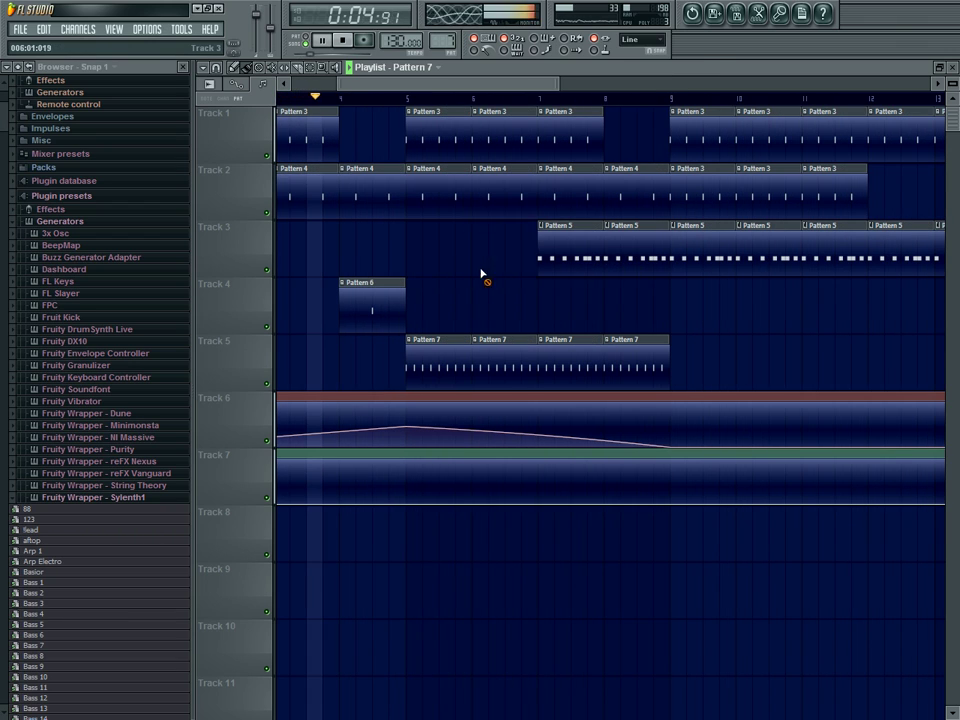
{"action": "right_click", "coordinate": [570, 258]}
{"action": "right_click", "coordinate": [634, 259]}
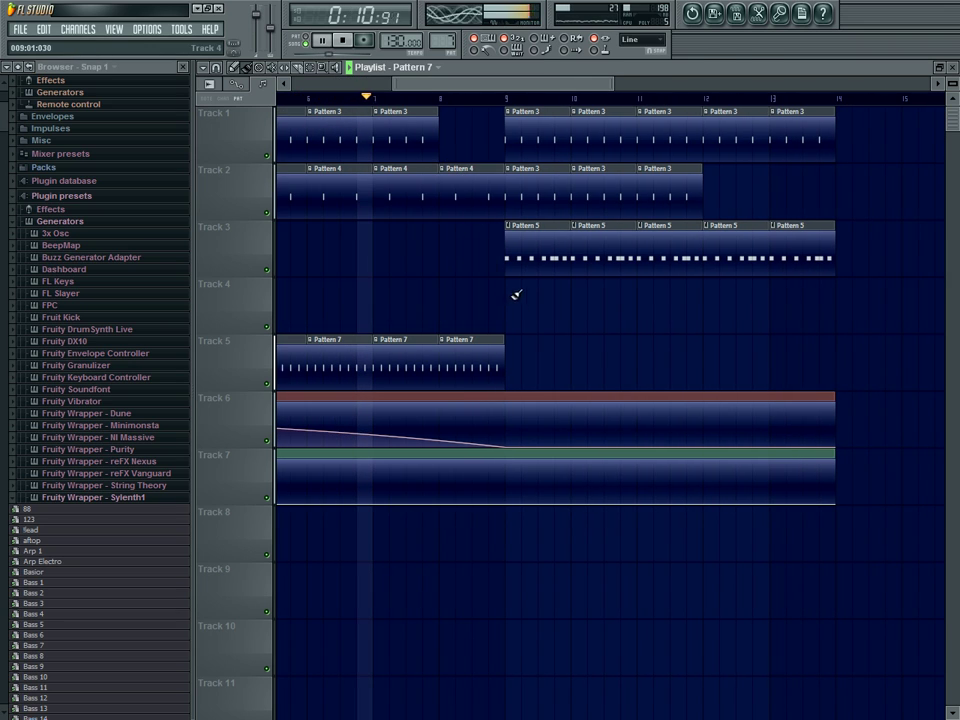
Step: Continue the Pattern 7 hat clips on Track 5 from bar 9 through bar 14
{"action": "scroll", "coordinate": [522, 300], "scroll_direction": "down", "scroll_amount": 3}
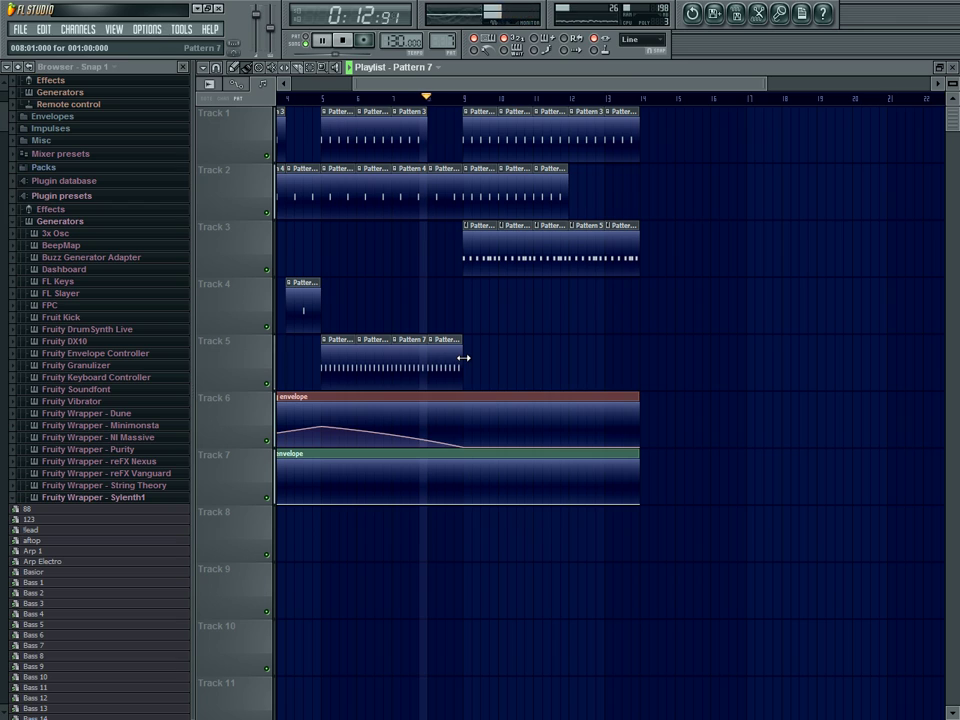
{"action": "left_click", "coordinate": [489, 356]}
{"action": "left_click_drag", "start_coordinate": [489, 356], "coordinate": [475, 355]}
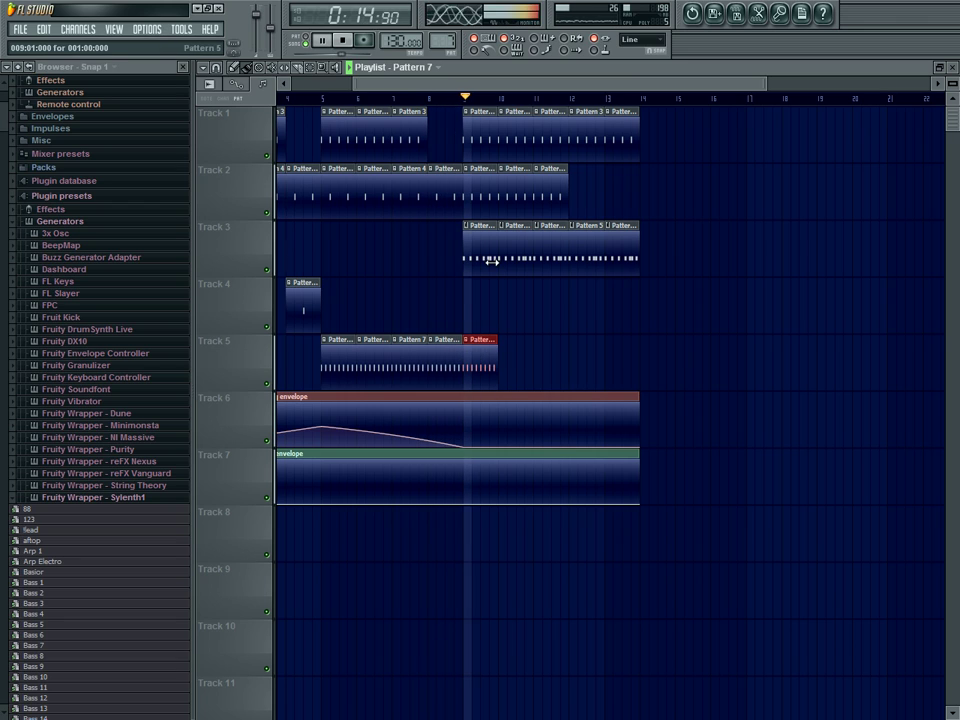
{"action": "key", "text": "ctrl+b"}
{"action": "key", "text": "ctrl+b"}
{"action": "key", "text": "ctrl+b"}
{"action": "key", "text": "ctrl+b"}
{"action": "key", "text": "ctrl+b"}
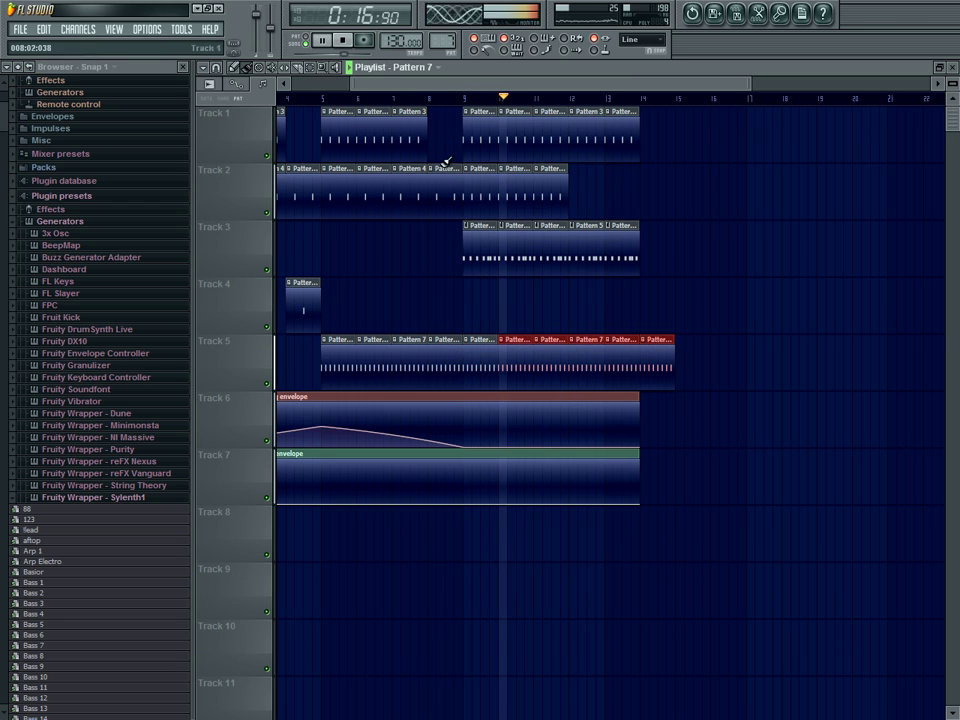
Step: Replace the Pattern 3 clips on Track 2 with Pattern 4 clips across bars 9 to 16
{"action": "right_click", "coordinate": [546, 201]}
{"action": "right_click", "coordinate": [515, 205]}
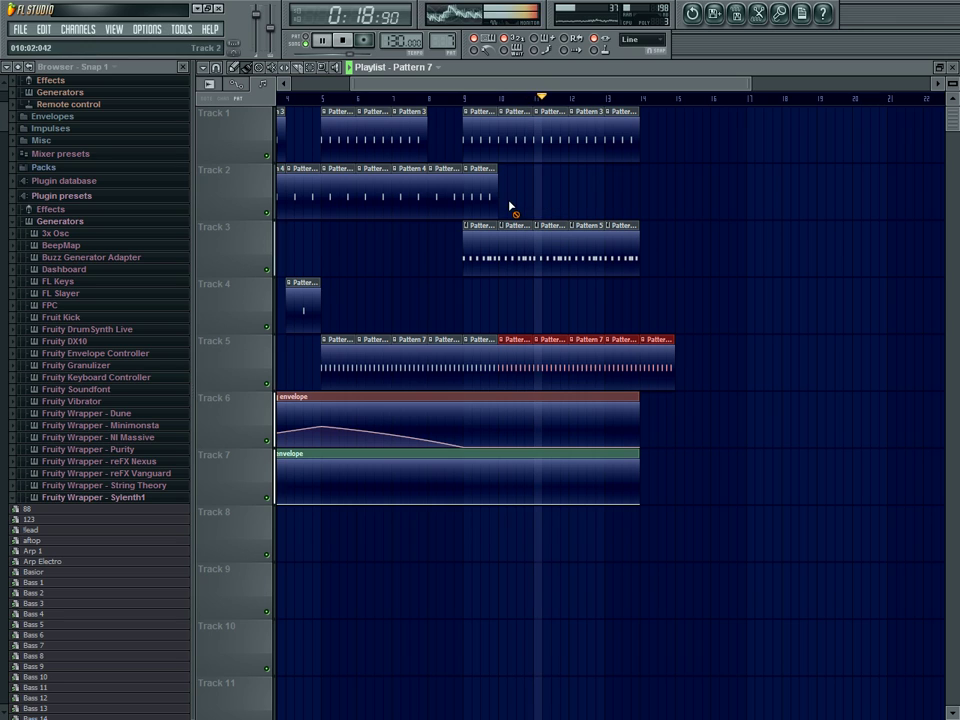
{"action": "right_click", "coordinate": [483, 203]}
{"action": "left_click", "coordinate": [455, 199]}
{"action": "mouse_move", "coordinate": [474, 199]}
{"action": "left_mouse_down"}
{"action": "mouse_move", "coordinate": [699, 210]}
{"action": "mouse_move", "coordinate": [598, 204]}
{"action": "left_mouse_up"}
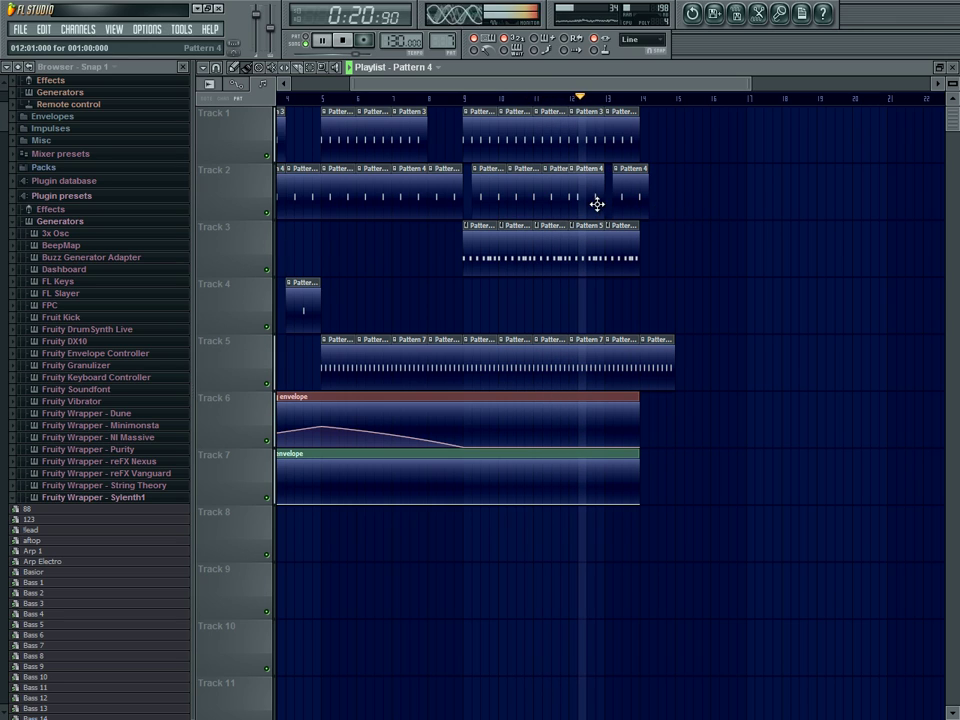
{"action": "right_click", "coordinate": [640, 194]}
{"action": "left_click_drag", "start_coordinate": [476, 197], "coordinate": [728, 200]}
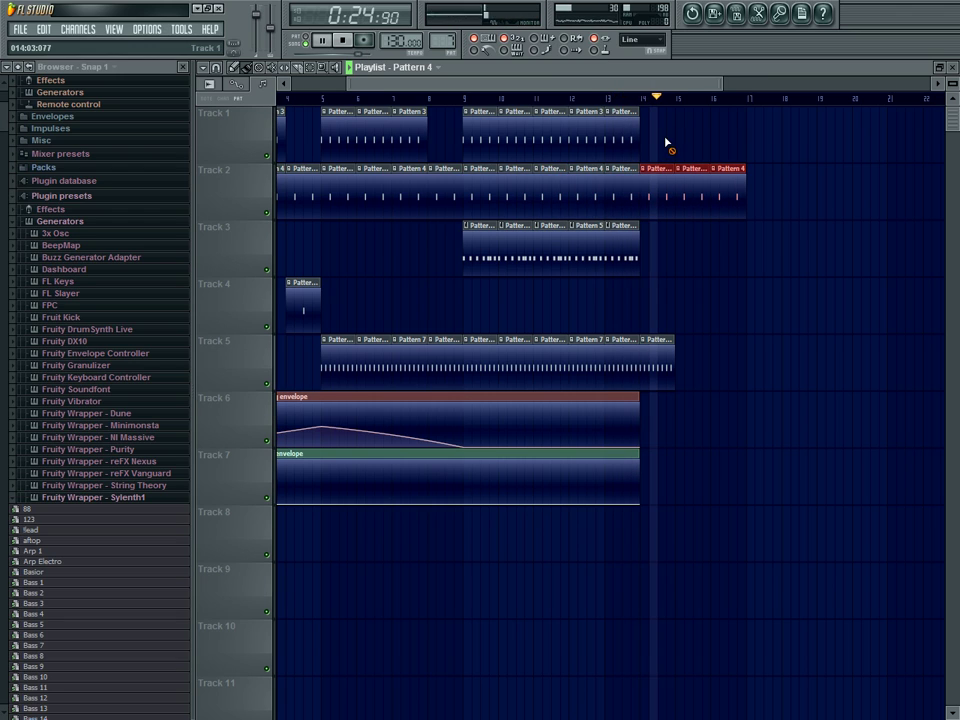
Step: Extend the Pattern 3, 5 and 7 clips on Tracks 1, 3 and 5 and both filter envelopes to the end of bar 16
{"action": "left_click", "coordinate": [628, 144]}
{"action": "left_click_drag", "start_coordinate": [655, 146], "coordinate": [714, 151]}
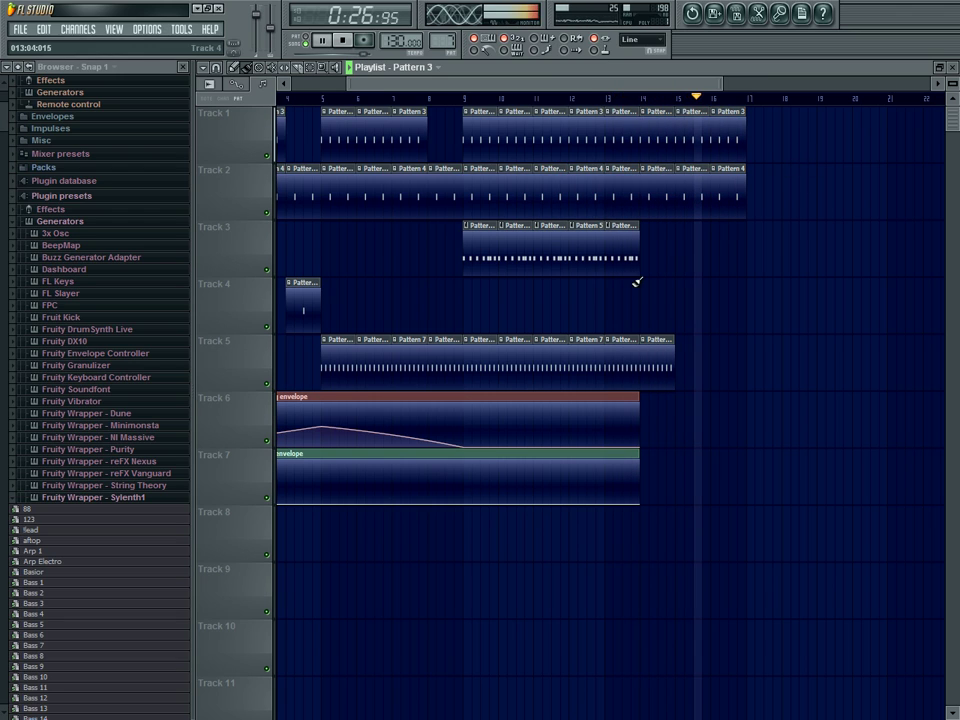
{"action": "left_click", "coordinate": [645, 339]}
{"action": "left_click", "coordinate": [689, 347]}
{"action": "mouse_move", "coordinate": [691, 347]}
{"action": "left_mouse_down"}
{"action": "mouse_move", "coordinate": [737, 349]}
{"action": "mouse_move", "coordinate": [728, 349]}
{"action": "left_mouse_up"}
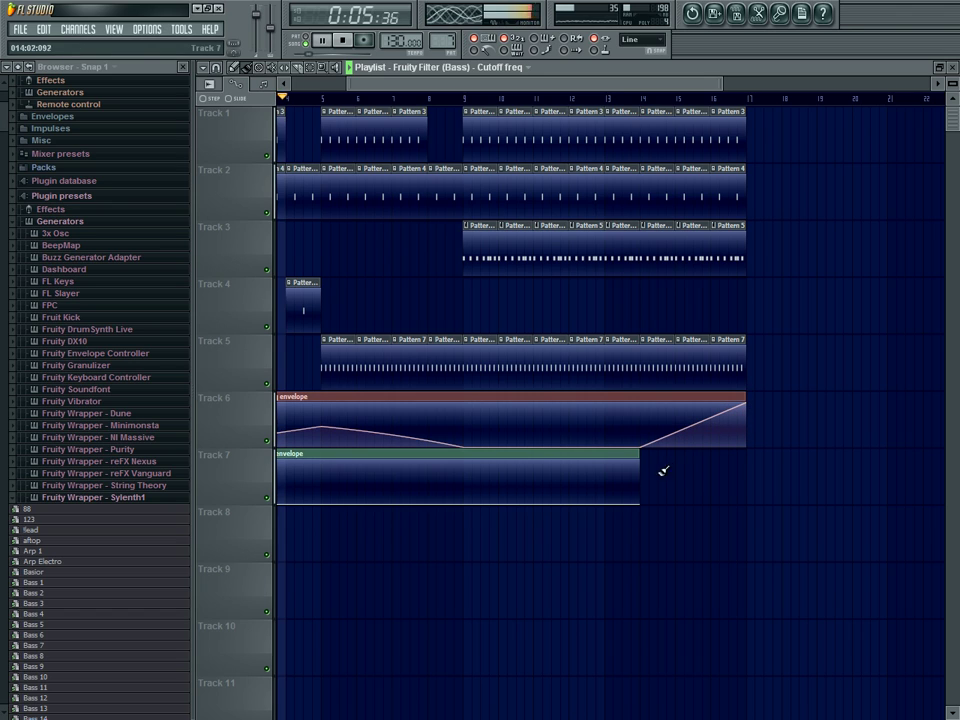
{"action": "left_click_drag", "start_coordinate": [641, 454], "coordinate": [748, 452]}
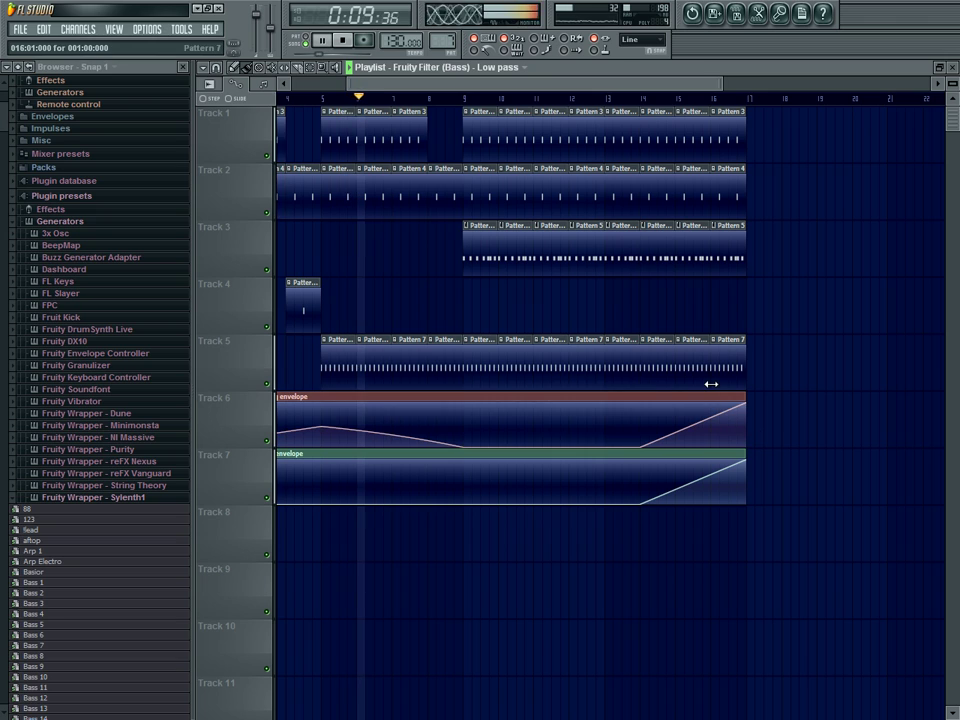
Step: Check the start date and total working time in the project info, and close it
{"action": "key", "text": "F6"}
{"action": "key", "text": "F6"}
{"action": "left_click", "coordinate": [149, 30]}
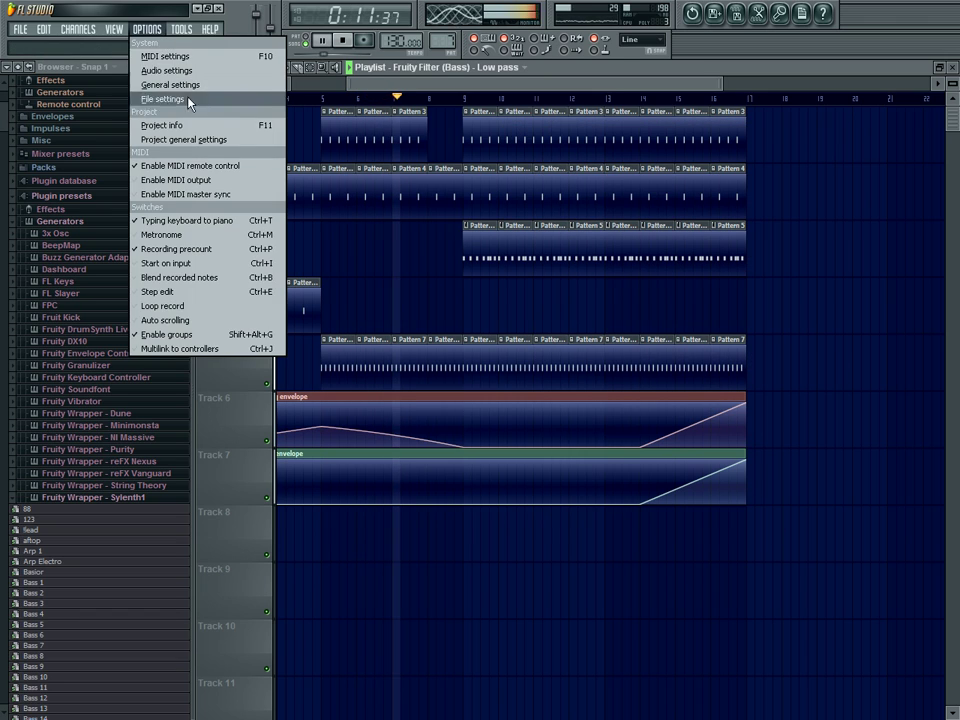
{"action": "left_click", "coordinate": [163, 125]}
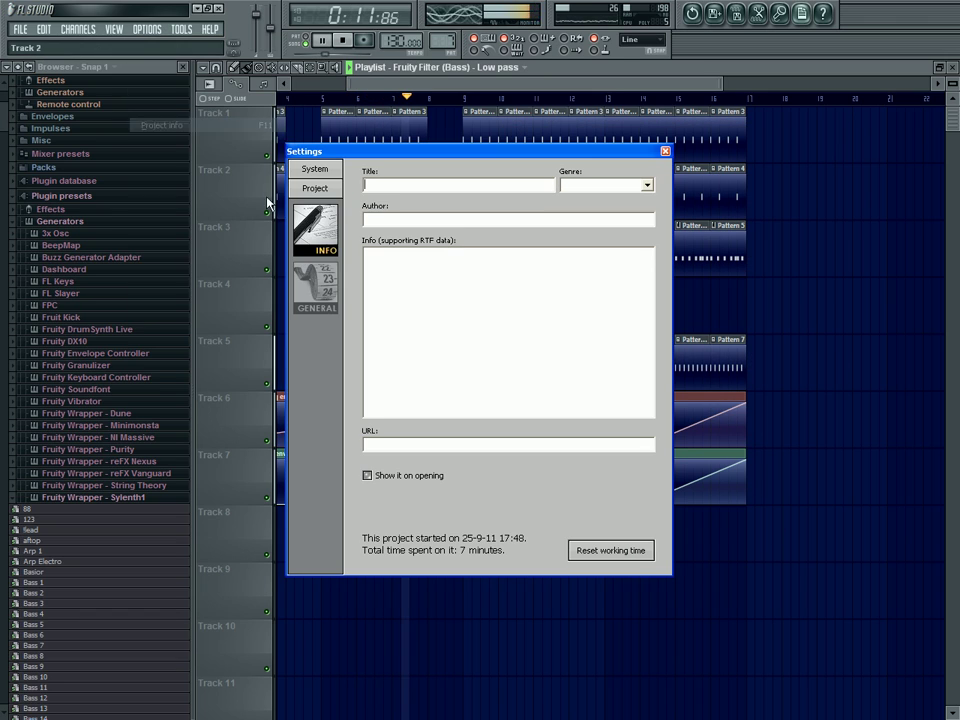
{"action": "left_click", "coordinate": [665, 151]}
Step: Show only the Unsorted channels in the step sequencer and choose Pattern 1 with the bass notes for the playlist
{"action": "key", "text": "F5"}
{"action": "key", "text": "F5"}
{"action": "key", "text": "F6"}
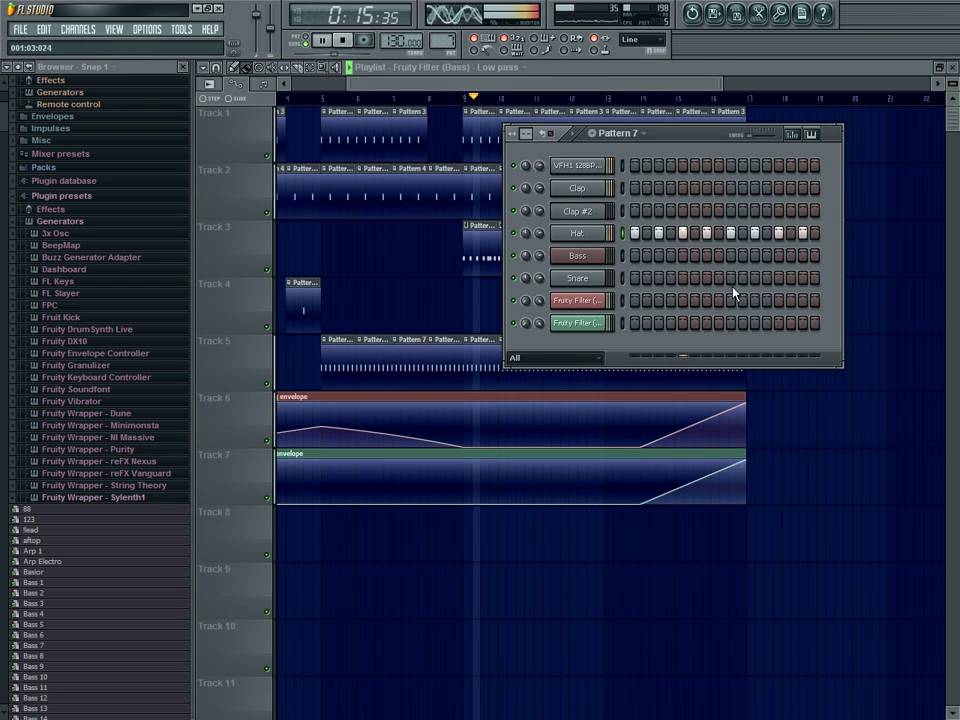
{"action": "left_click", "coordinate": [585, 360]}
{"action": "left_click", "coordinate": [569, 409]}
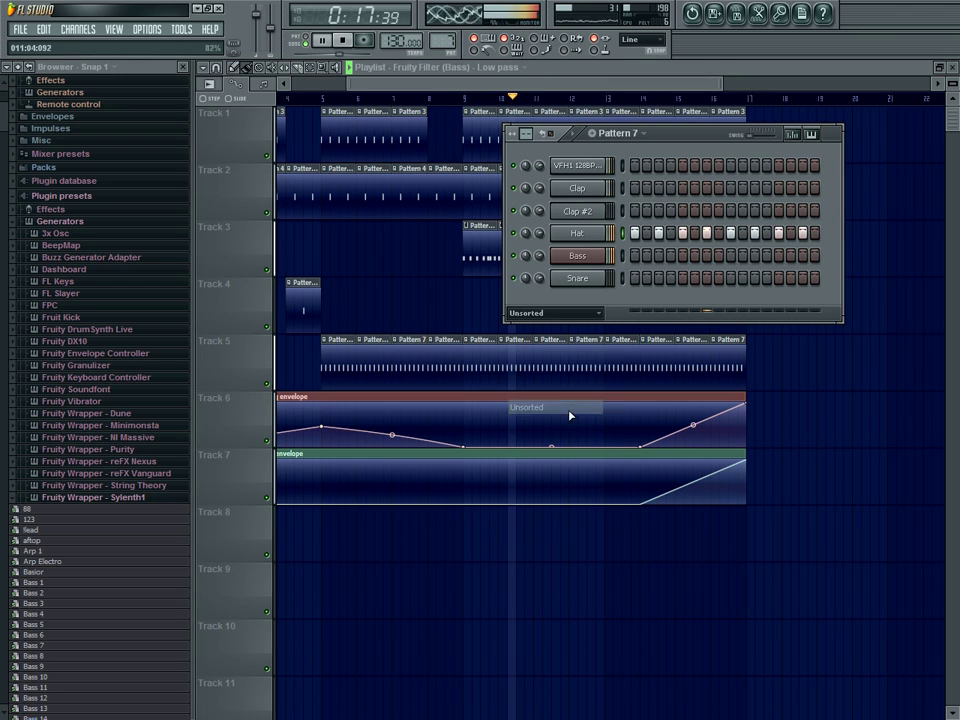
{"action": "scroll", "coordinate": [669, 136], "scroll_direction": "up", "scroll_amount": 3}
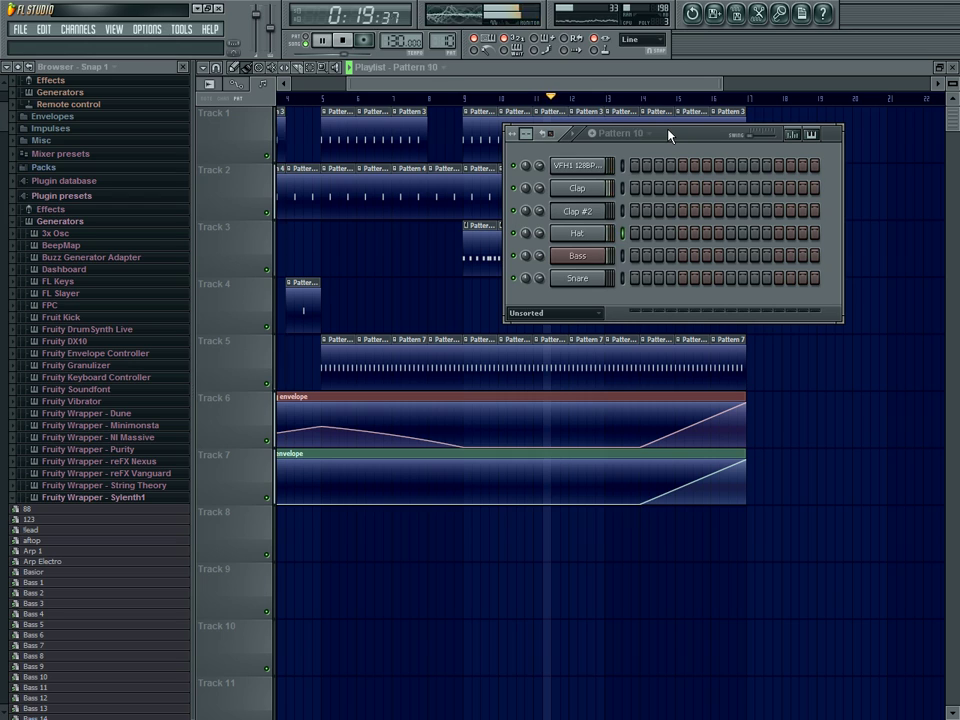
{"action": "scroll", "coordinate": [669, 136], "scroll_direction": "down", "scroll_amount": 8}
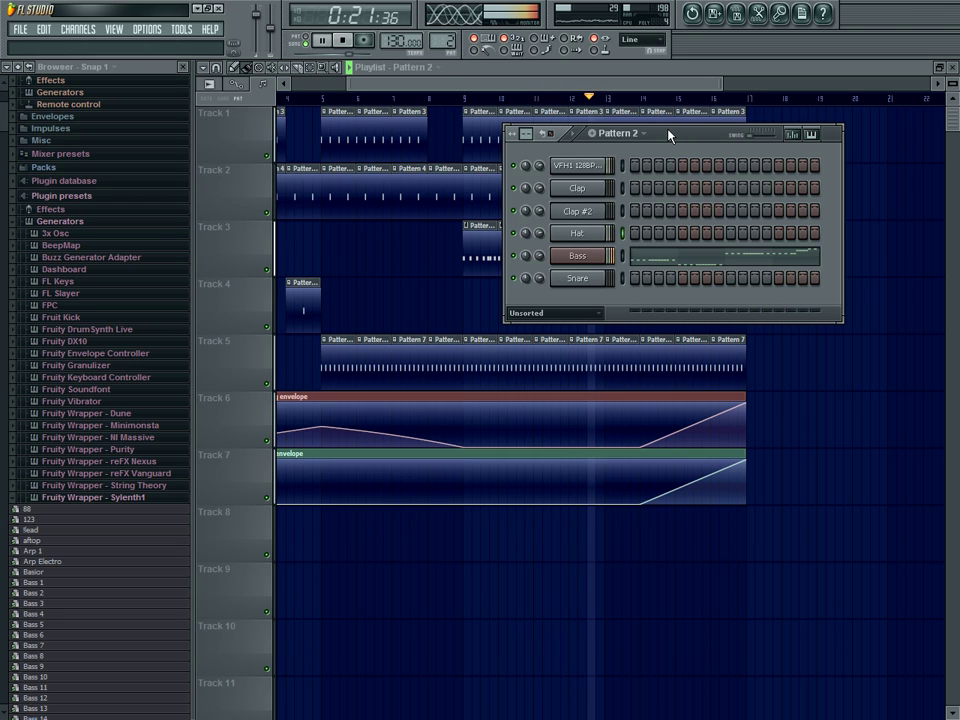
{"action": "scroll", "coordinate": [669, 136], "scroll_direction": "down", "scroll_amount": 1}
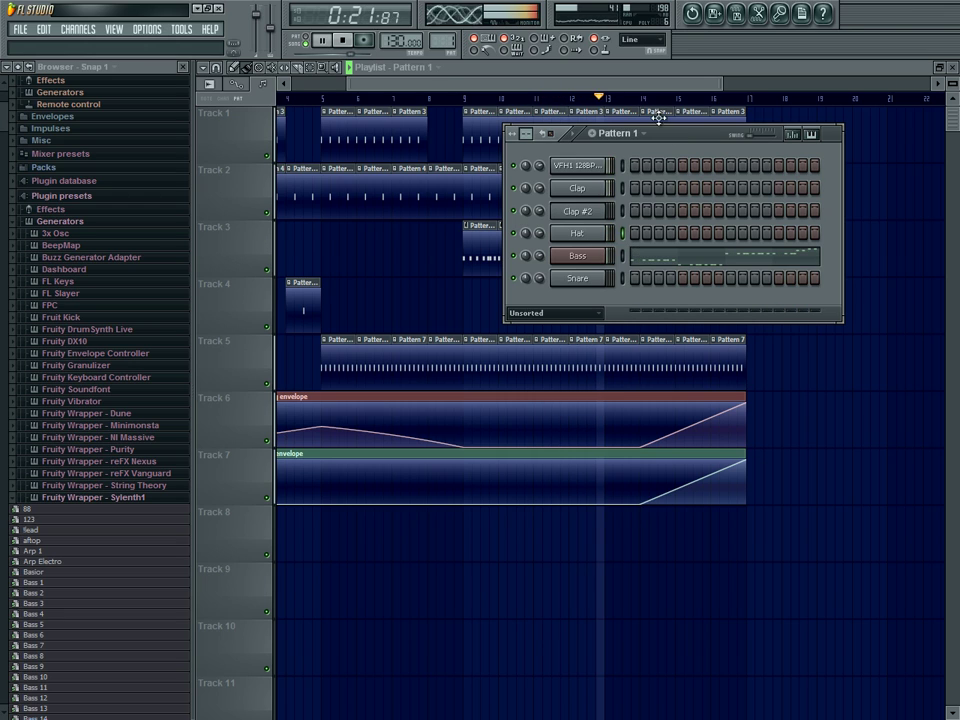
{"action": "left_click", "coordinate": [491, 72]}
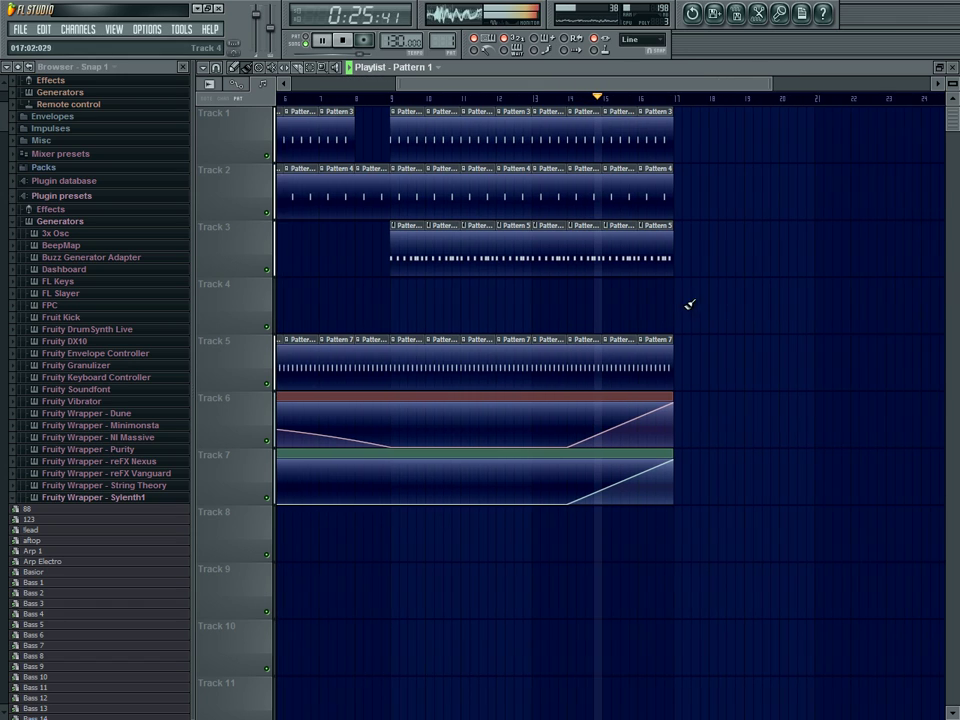
Step: Delete the Pattern 3 clips in bars 15 and 16 of Track 1 and place Pattern 1 at bar 17 on Track 4
{"action": "right_click", "coordinate": [608, 145]}
{"action": "right_click", "coordinate": [628, 142]}
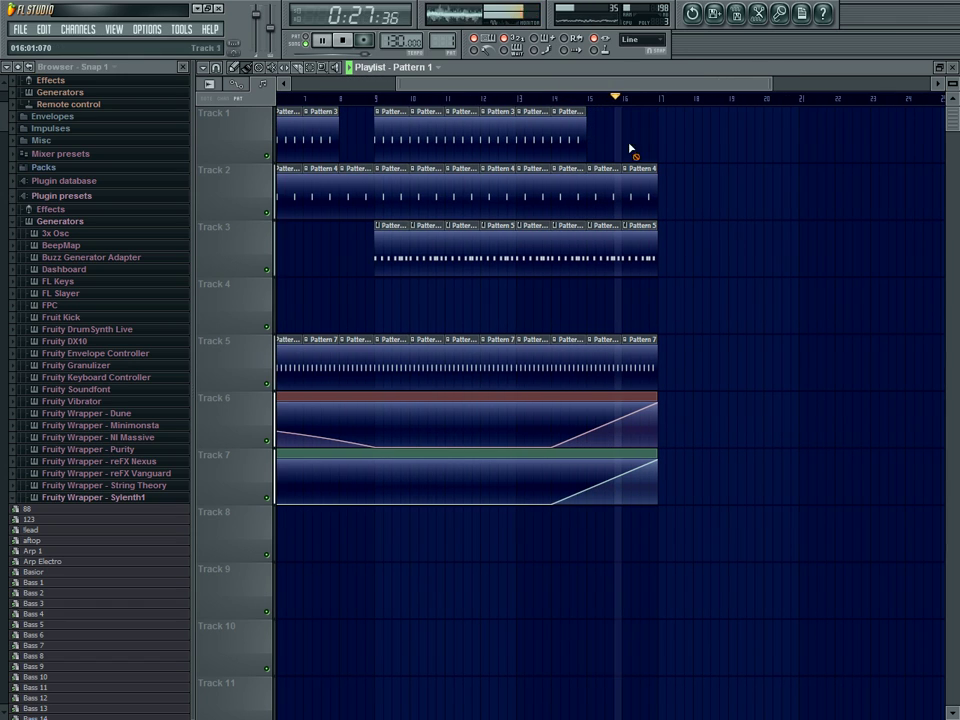
{"action": "left_click", "coordinate": [673, 319]}
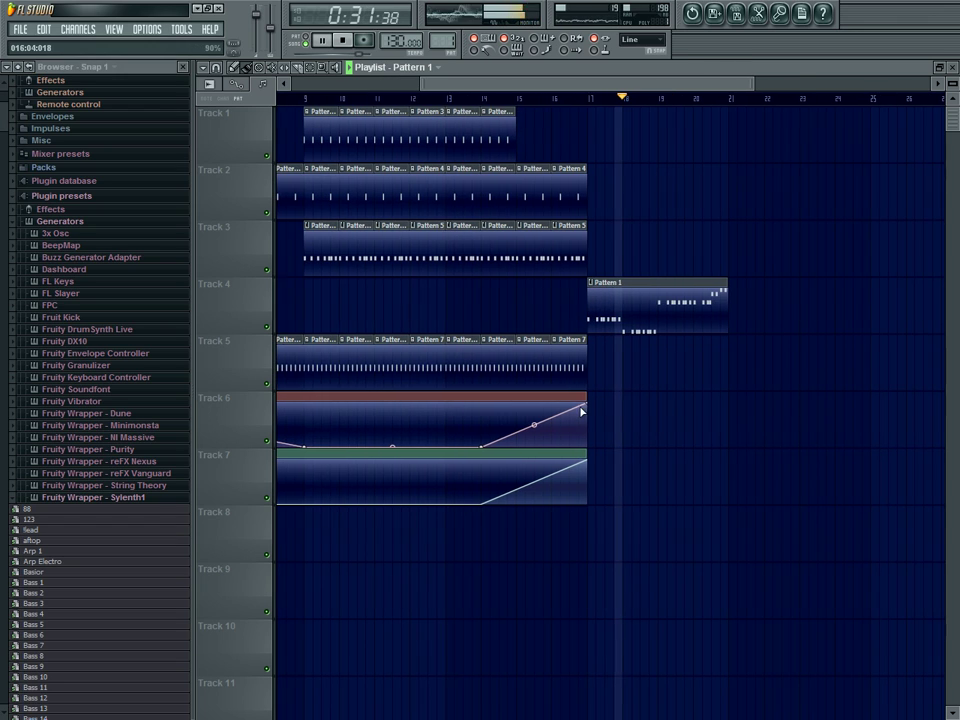
Step: Stretch the cutoff and low pass envelope clips on Tracks 6 and 7 to about bar 28 and stop playback
{"action": "left_click_drag", "start_coordinate": [589, 397], "coordinate": [727, 396]}
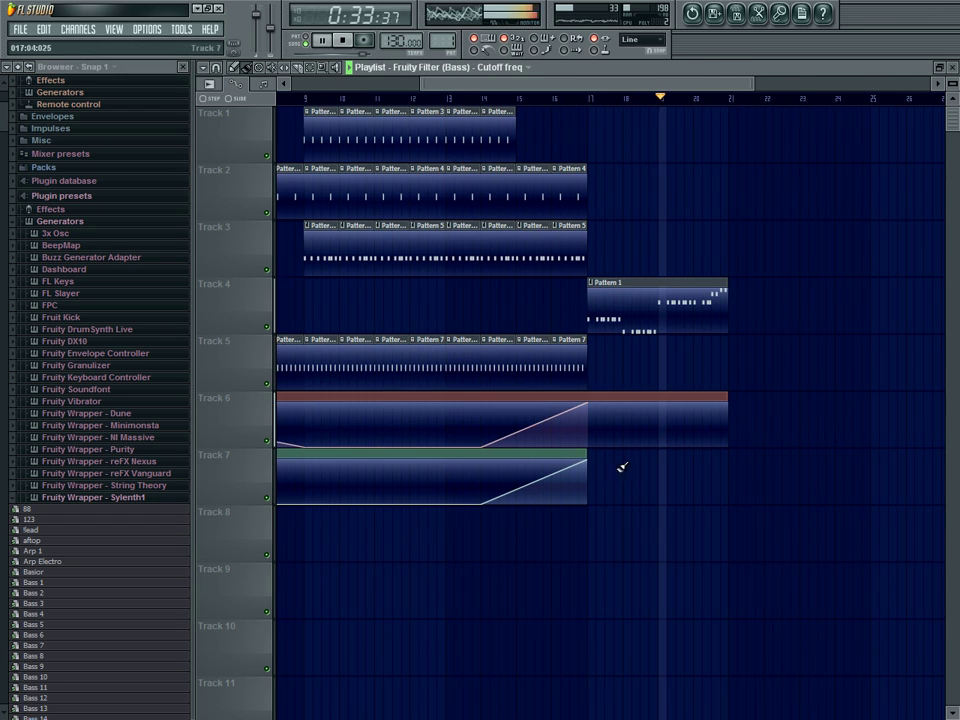
{"action": "left_click_drag", "start_coordinate": [591, 457], "coordinate": [728, 461]}
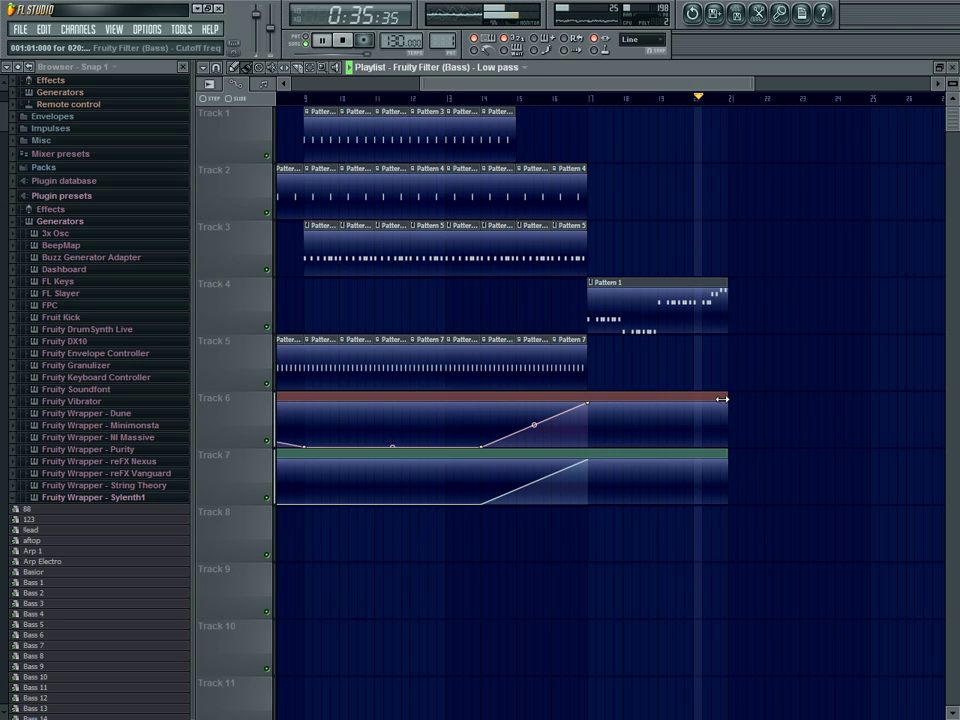
{"action": "left_click_drag", "start_coordinate": [726, 398], "coordinate": [940, 398]}
{"action": "left_click_drag", "start_coordinate": [706, 456], "coordinate": [940, 422]}
{"action": "key", "text": "space"}
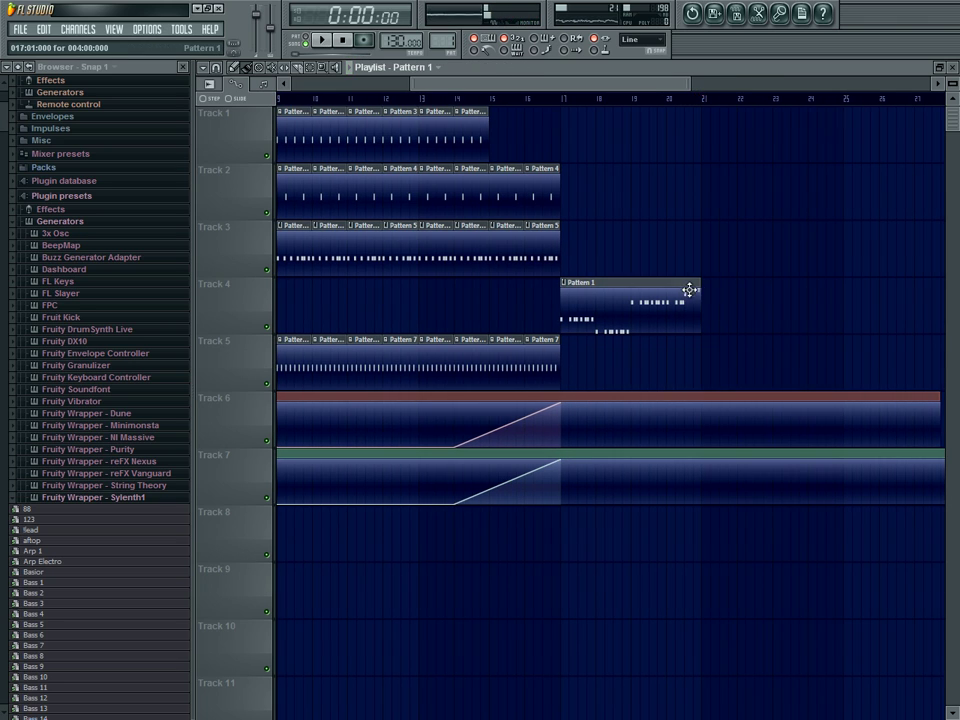
Step: Add Pattern 1 clips at bars 21 and 25 on Track 4 and paint Pattern 4 across bars 21 to 28 of Track 2
{"action": "left_click", "coordinate": [710, 290]}
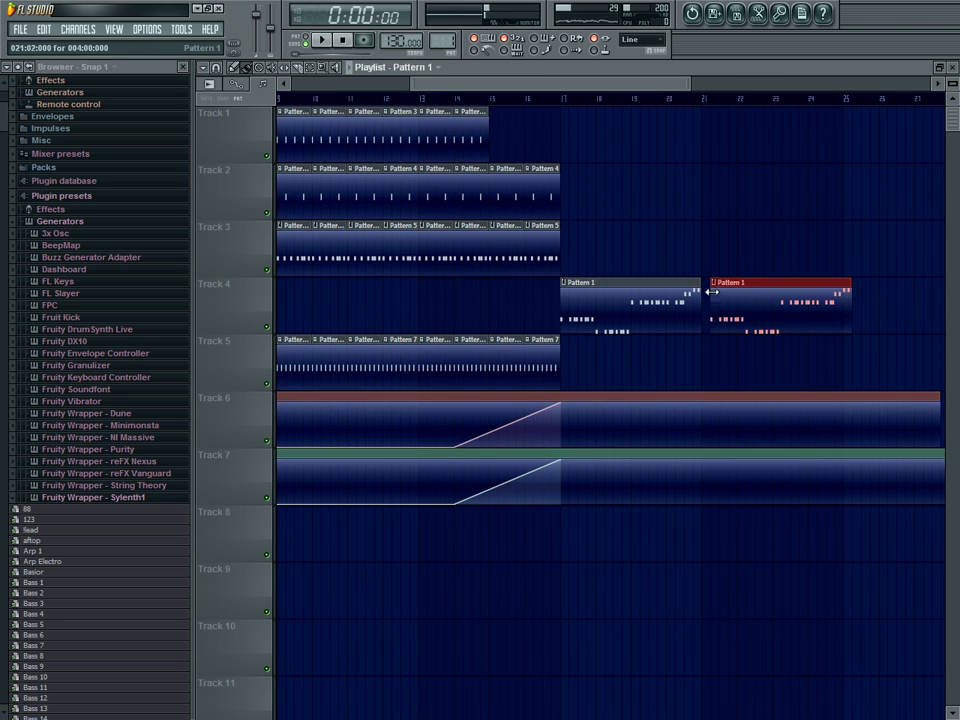
{"action": "left_click", "coordinate": [858, 307]}
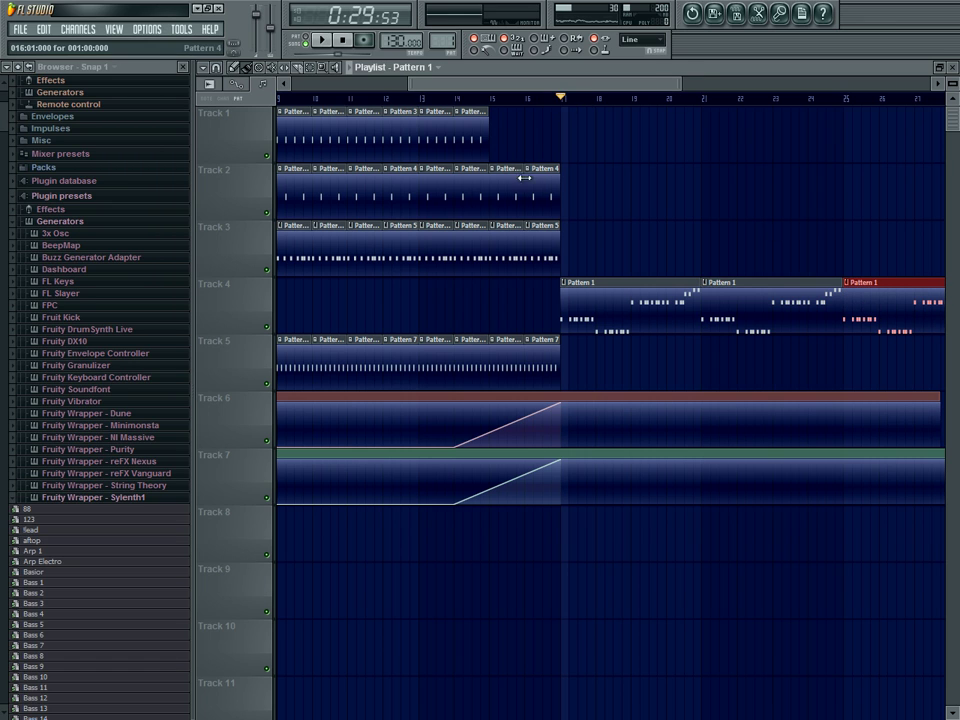
{"action": "left_click_drag", "start_coordinate": [707, 204], "coordinate": [917, 208]}
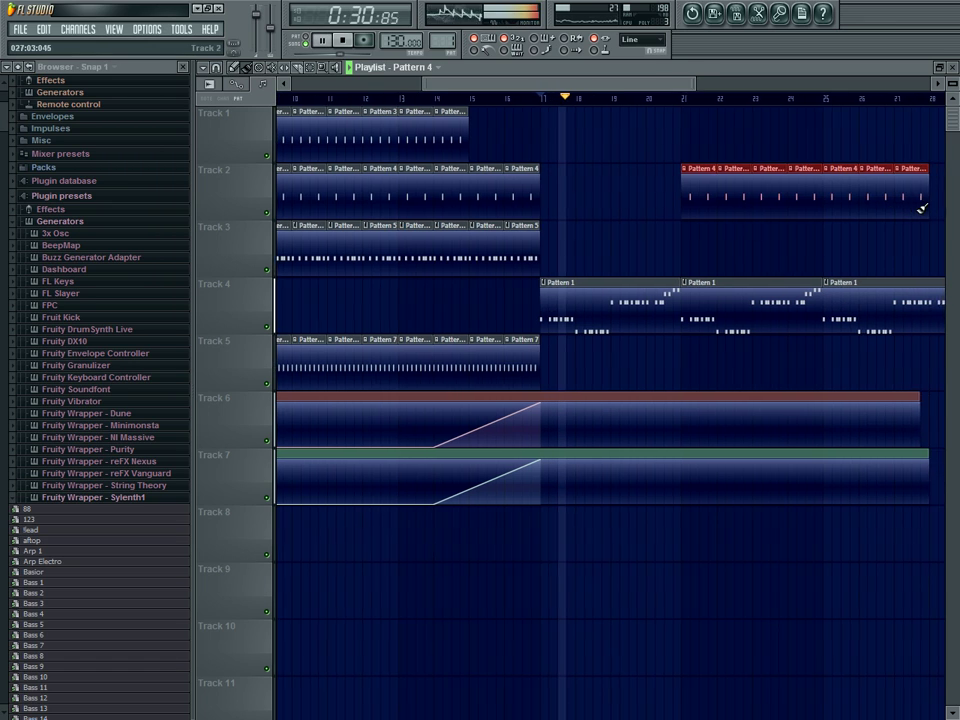
Step: Pick Pattern 6 from its clip in bar 4 and place it at bars 24 and 28 on Track 3
{"action": "left_click", "coordinate": [412, 146]}
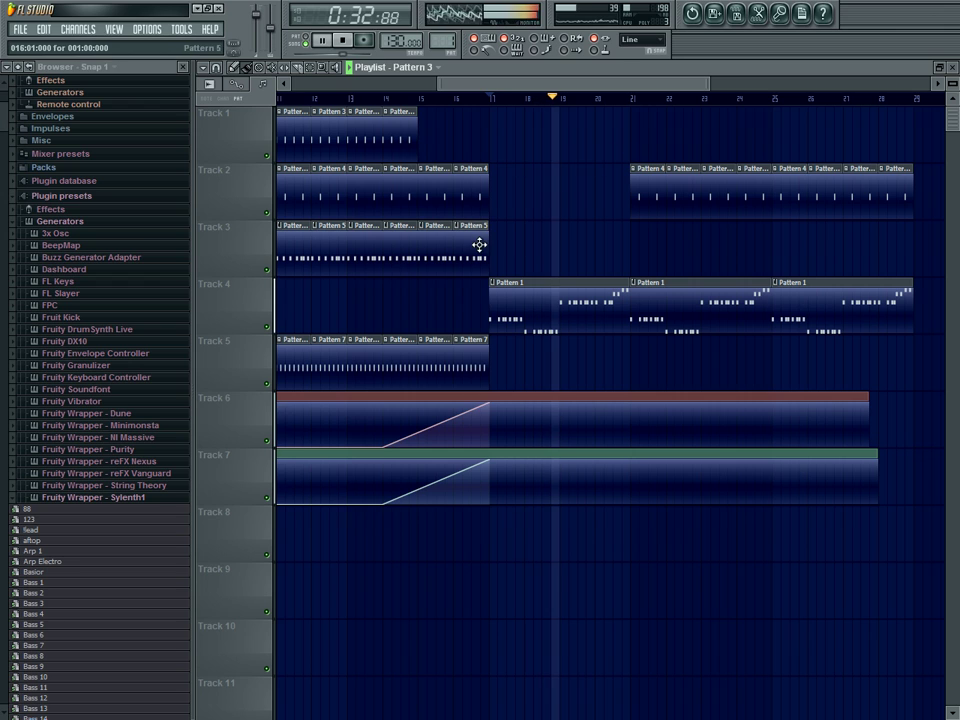
{"action": "scroll", "coordinate": [477, 323], "scroll_direction": "down", "scroll_amount": 1}
{"action": "scroll", "coordinate": [477, 323], "scroll_direction": "down", "scroll_amount": 1}
{"action": "left_click", "coordinate": [317, 313]}
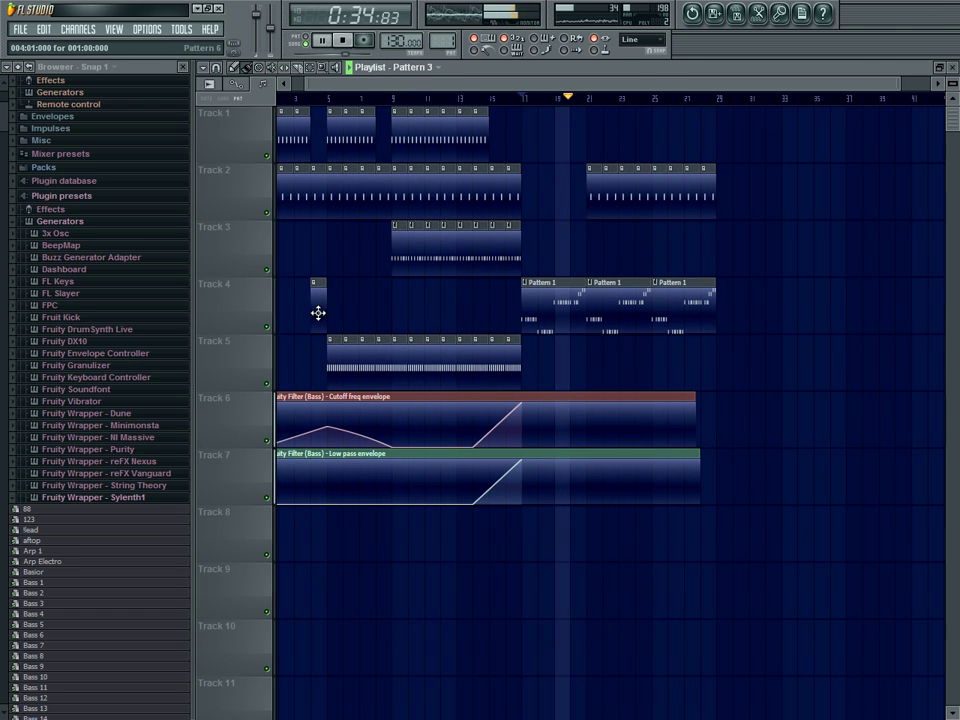
{"action": "scroll", "coordinate": [621, 273], "scroll_direction": "up", "scroll_amount": 2}
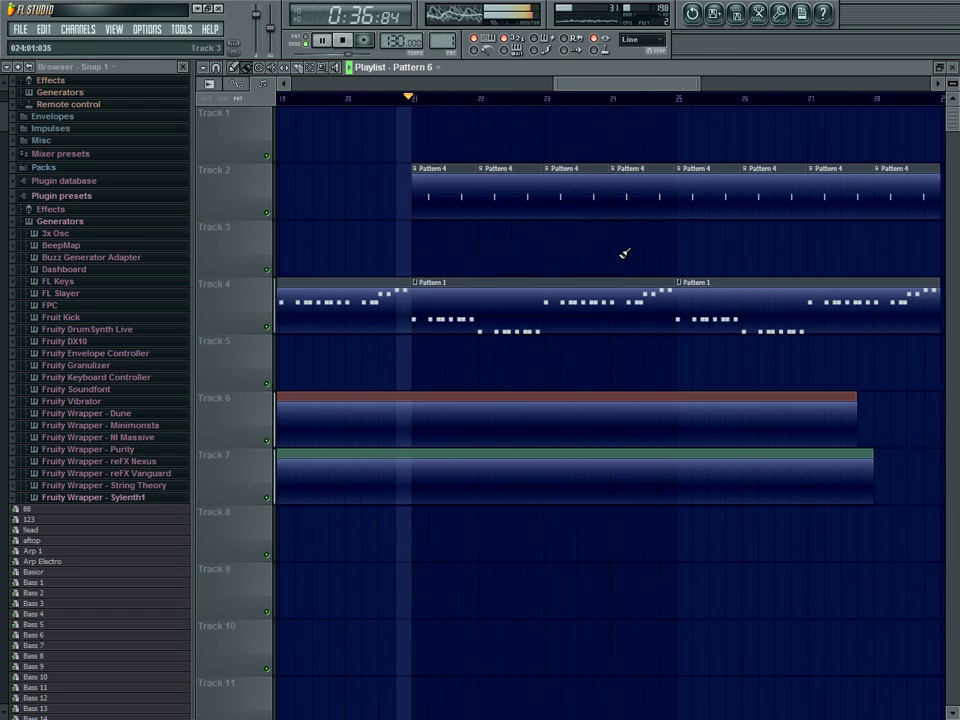
{"action": "left_click", "coordinate": [620, 257]}
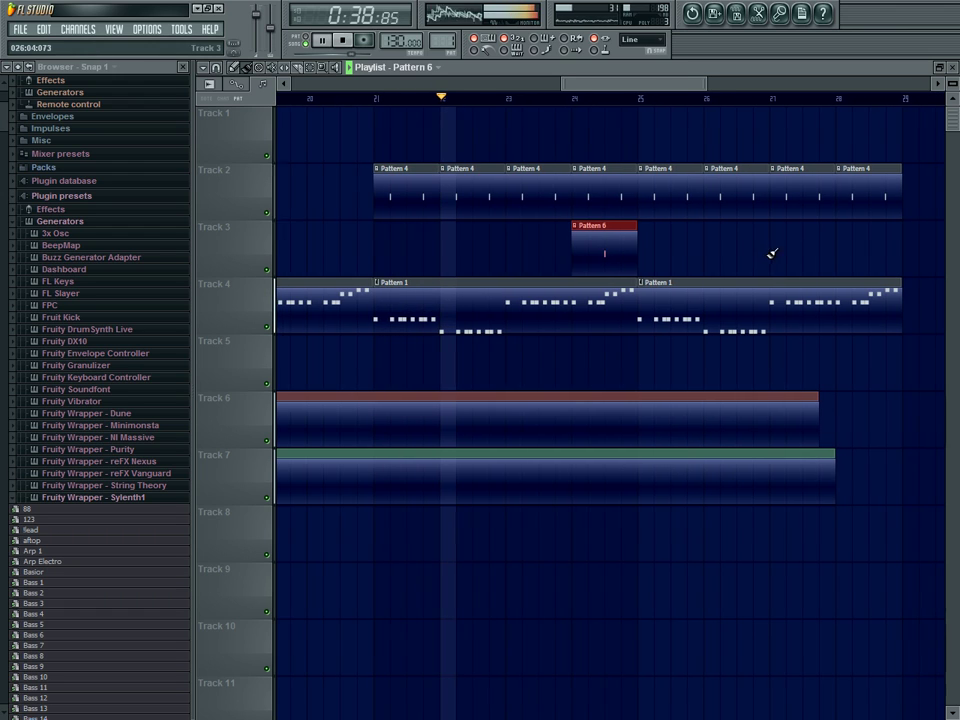
{"action": "left_click", "coordinate": [840, 257]}
Step: Pick Pattern 7 from Track 5 and paint it across bars 25 to 28 of the same track
{"action": "scroll", "coordinate": [377, 344], "scroll_direction": "down", "scroll_amount": 2}
{"action": "scroll", "coordinate": [377, 344], "scroll_direction": "down", "scroll_amount": 3}
{"action": "left_click", "coordinate": [486, 356]}
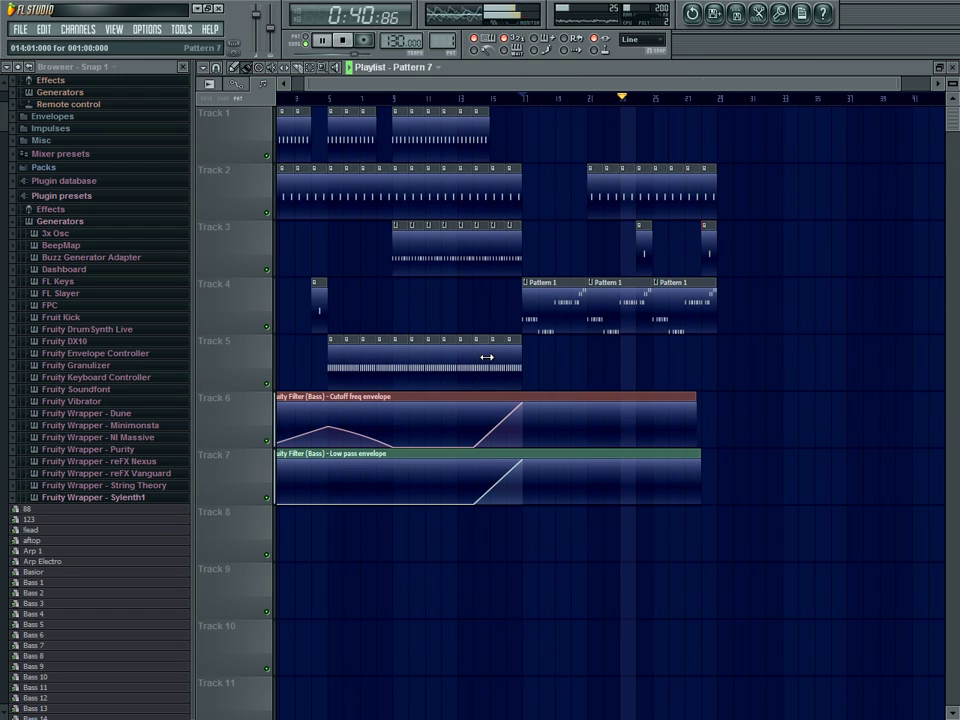
{"action": "scroll", "coordinate": [737, 377], "scroll_direction": "up", "scroll_amount": 4}
{"action": "left_click_drag", "start_coordinate": [683, 369], "coordinate": [830, 365]}
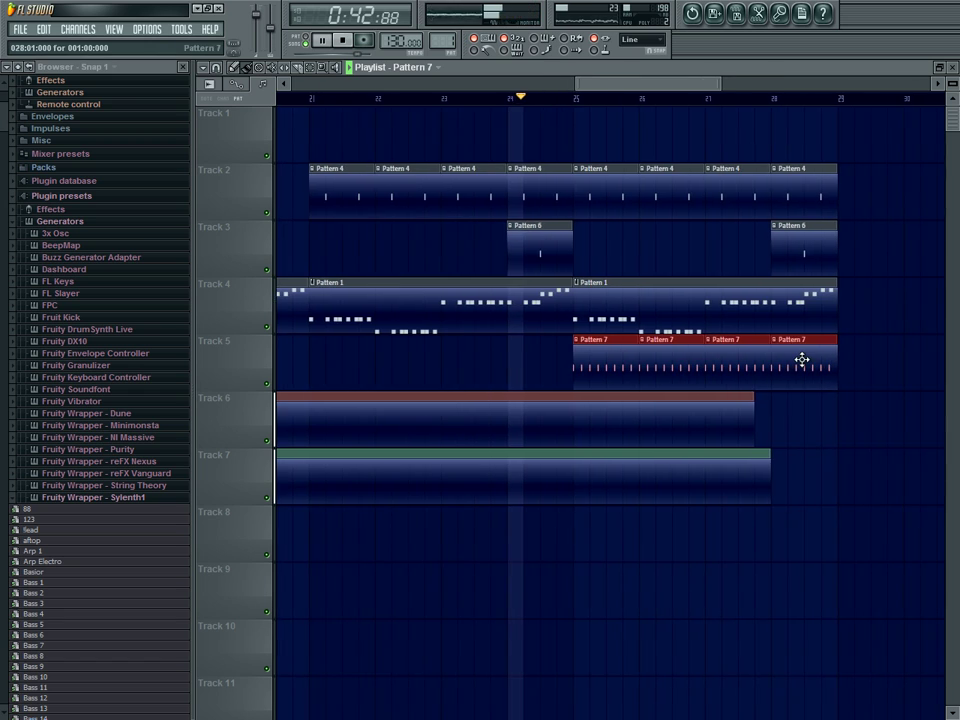
Step: Extend Pattern 7 on Track 5 through bar 36 and add Pattern 1 clips at bars 29 and 33 on Track 4
{"action": "scroll", "coordinate": [799, 360], "scroll_direction": "down", "scroll_amount": 3}
{"action": "mouse_move", "coordinate": [692, 383]}
{"action": "left_mouse_down"}
{"action": "mouse_move", "coordinate": [612, 333]}
{"action": "mouse_move", "coordinate": [793, 372]}
{"action": "left_mouse_up"}
{"action": "left_click", "coordinate": [584, 318]}
{"action": "key", "text": "ctrl+b"}
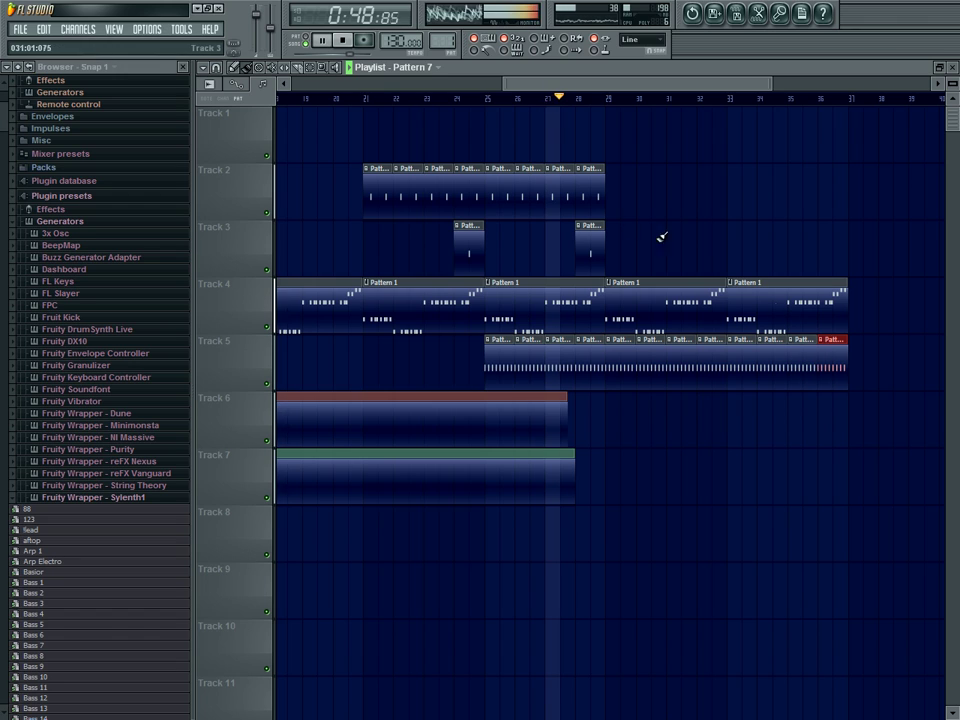
Step: Paint Pattern 4 across bars 29 to 36 of Track 2 and place Pattern 6 at bar 32 on Track 3
{"action": "left_click", "coordinate": [598, 199]}
{"action": "left_click_drag", "start_coordinate": [615, 198], "coordinate": [829, 204]}
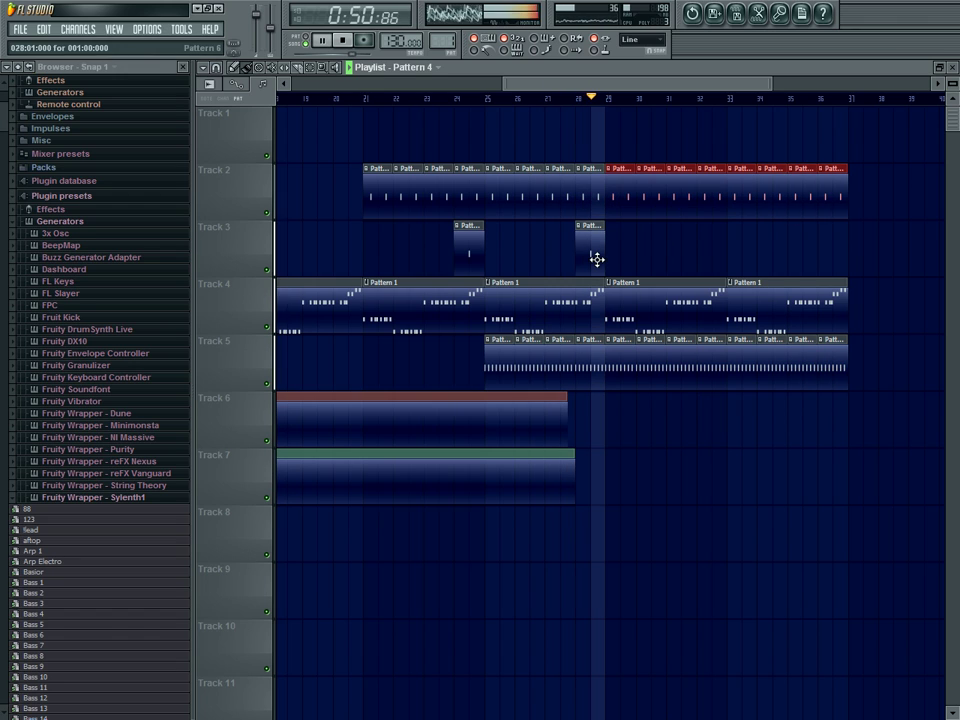
{"action": "left_click", "coordinate": [697, 245]}
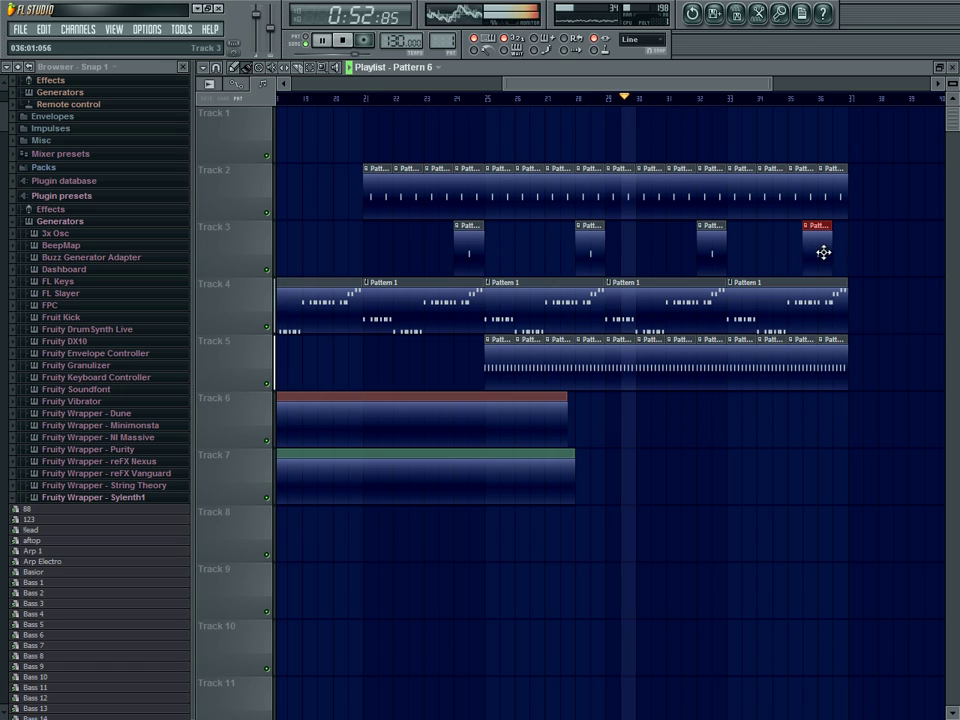